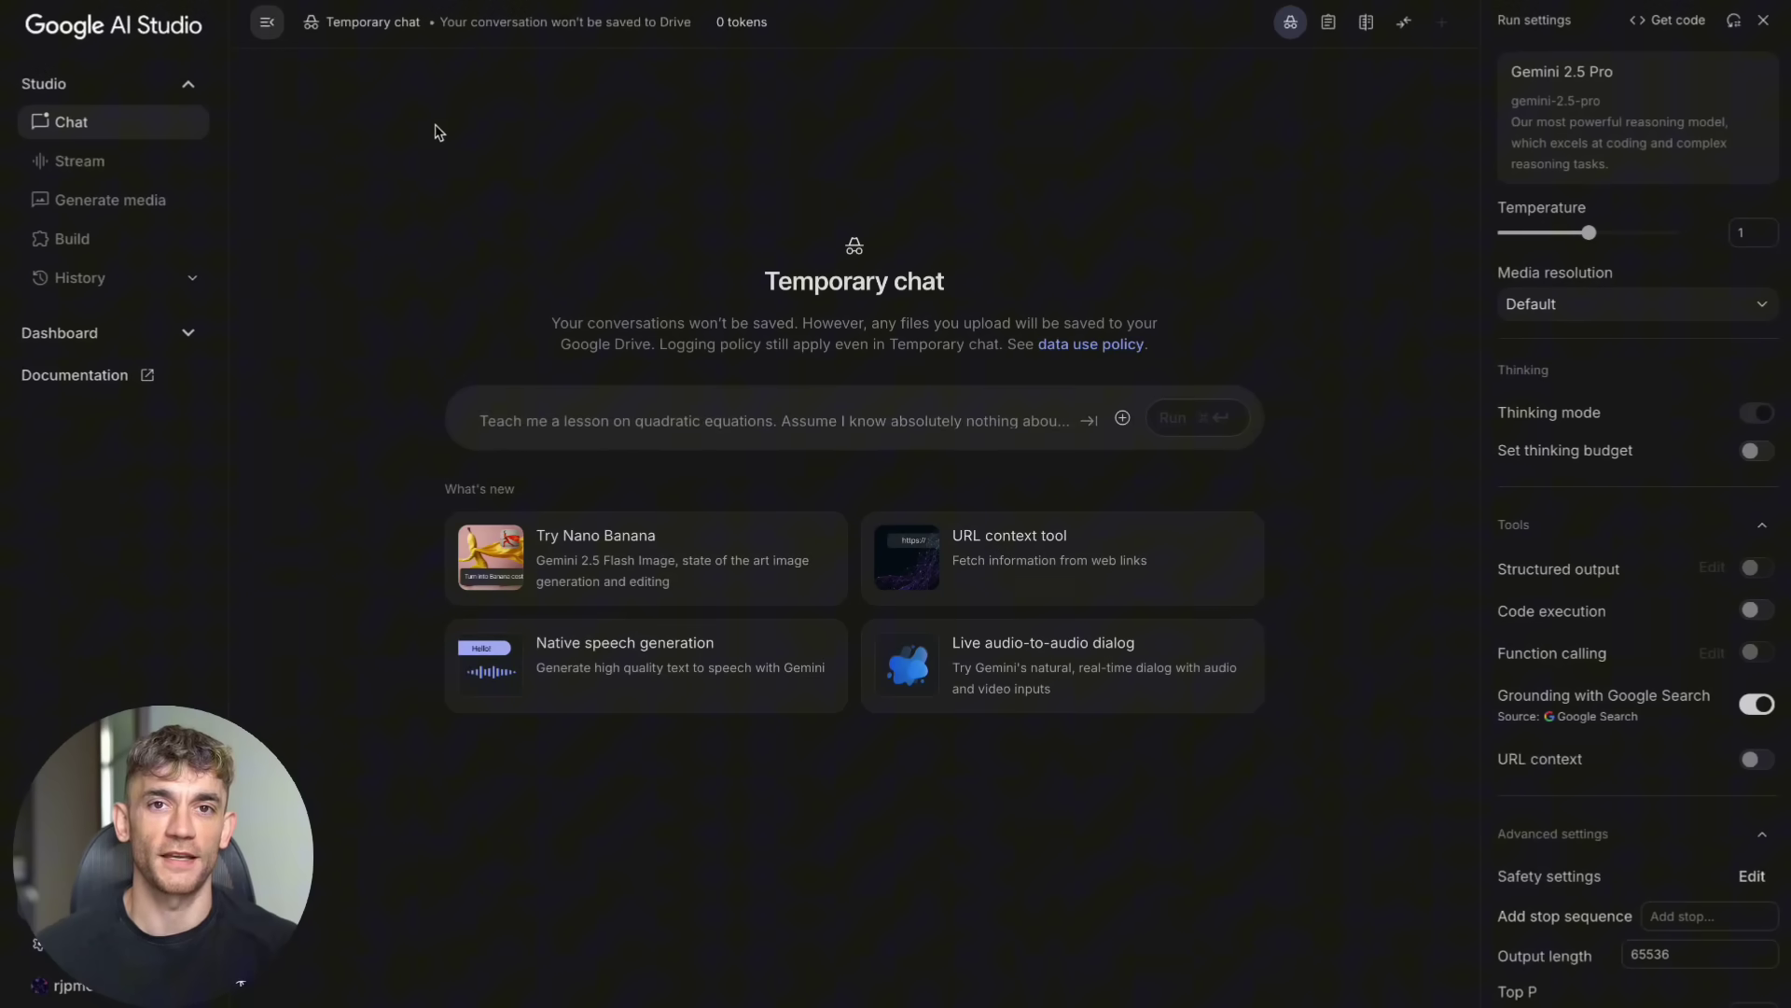
Go to the Build apps with Gemini page from the left sidebar.
left_click(131, 249)
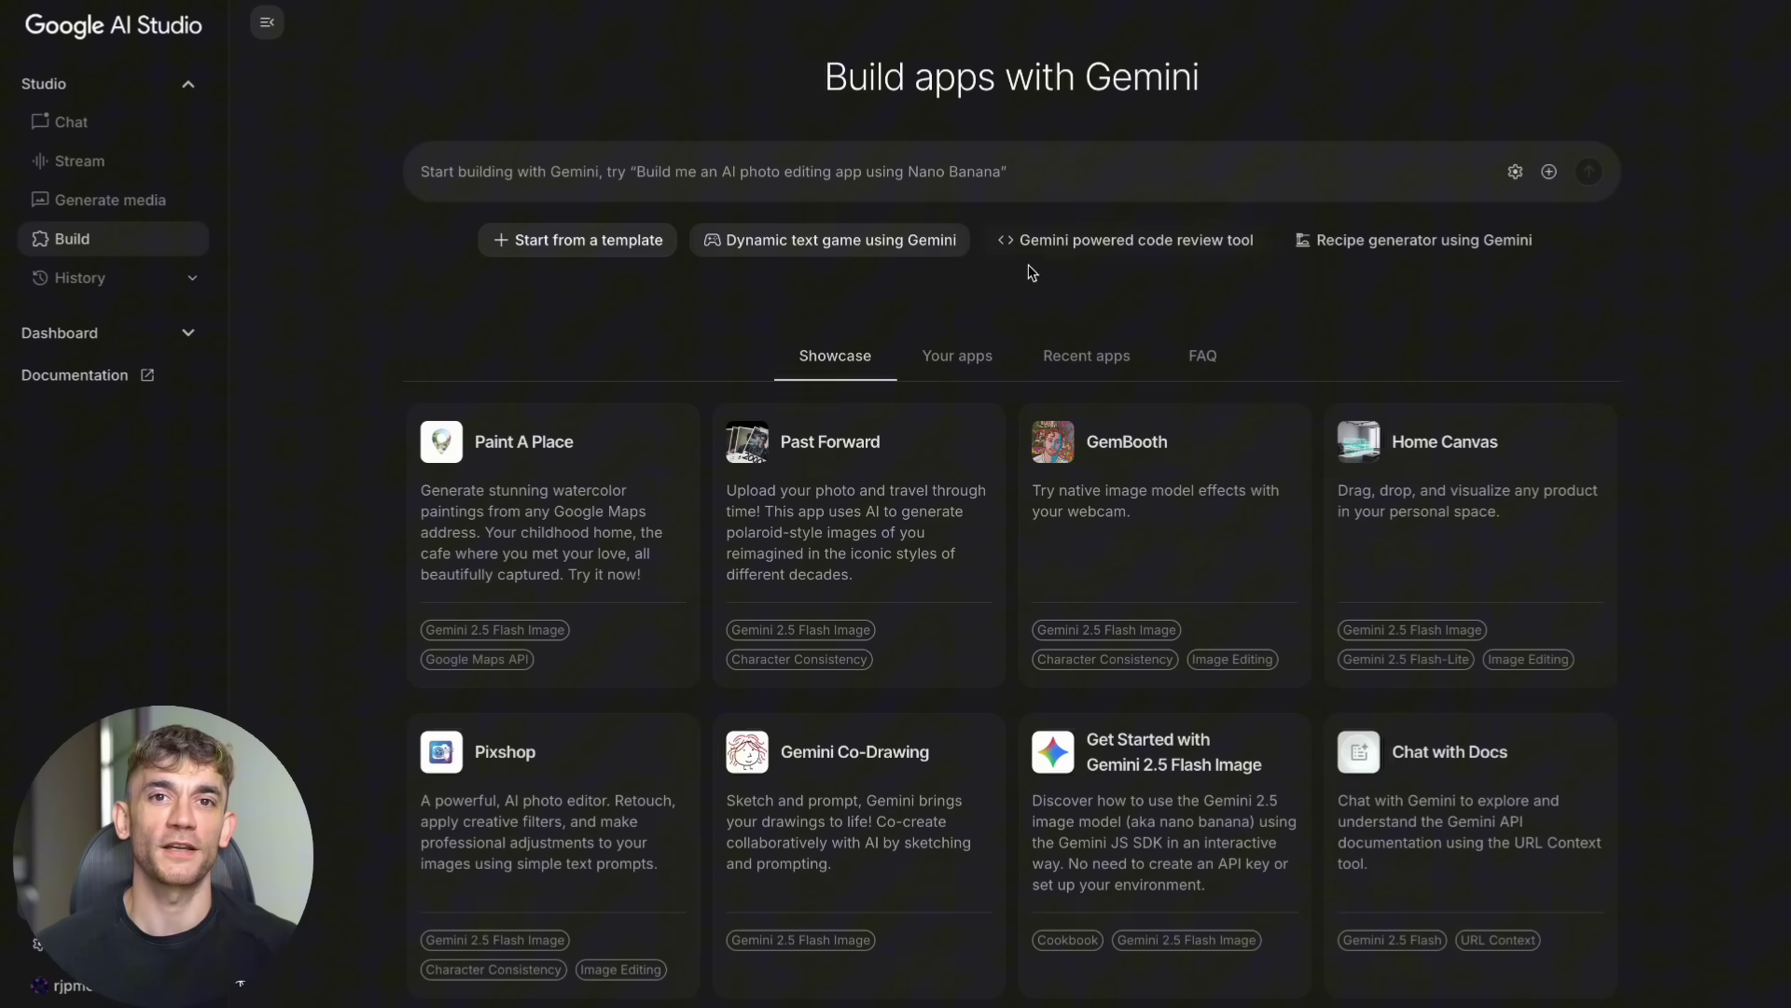
scroll(733, 372, "down", 3)
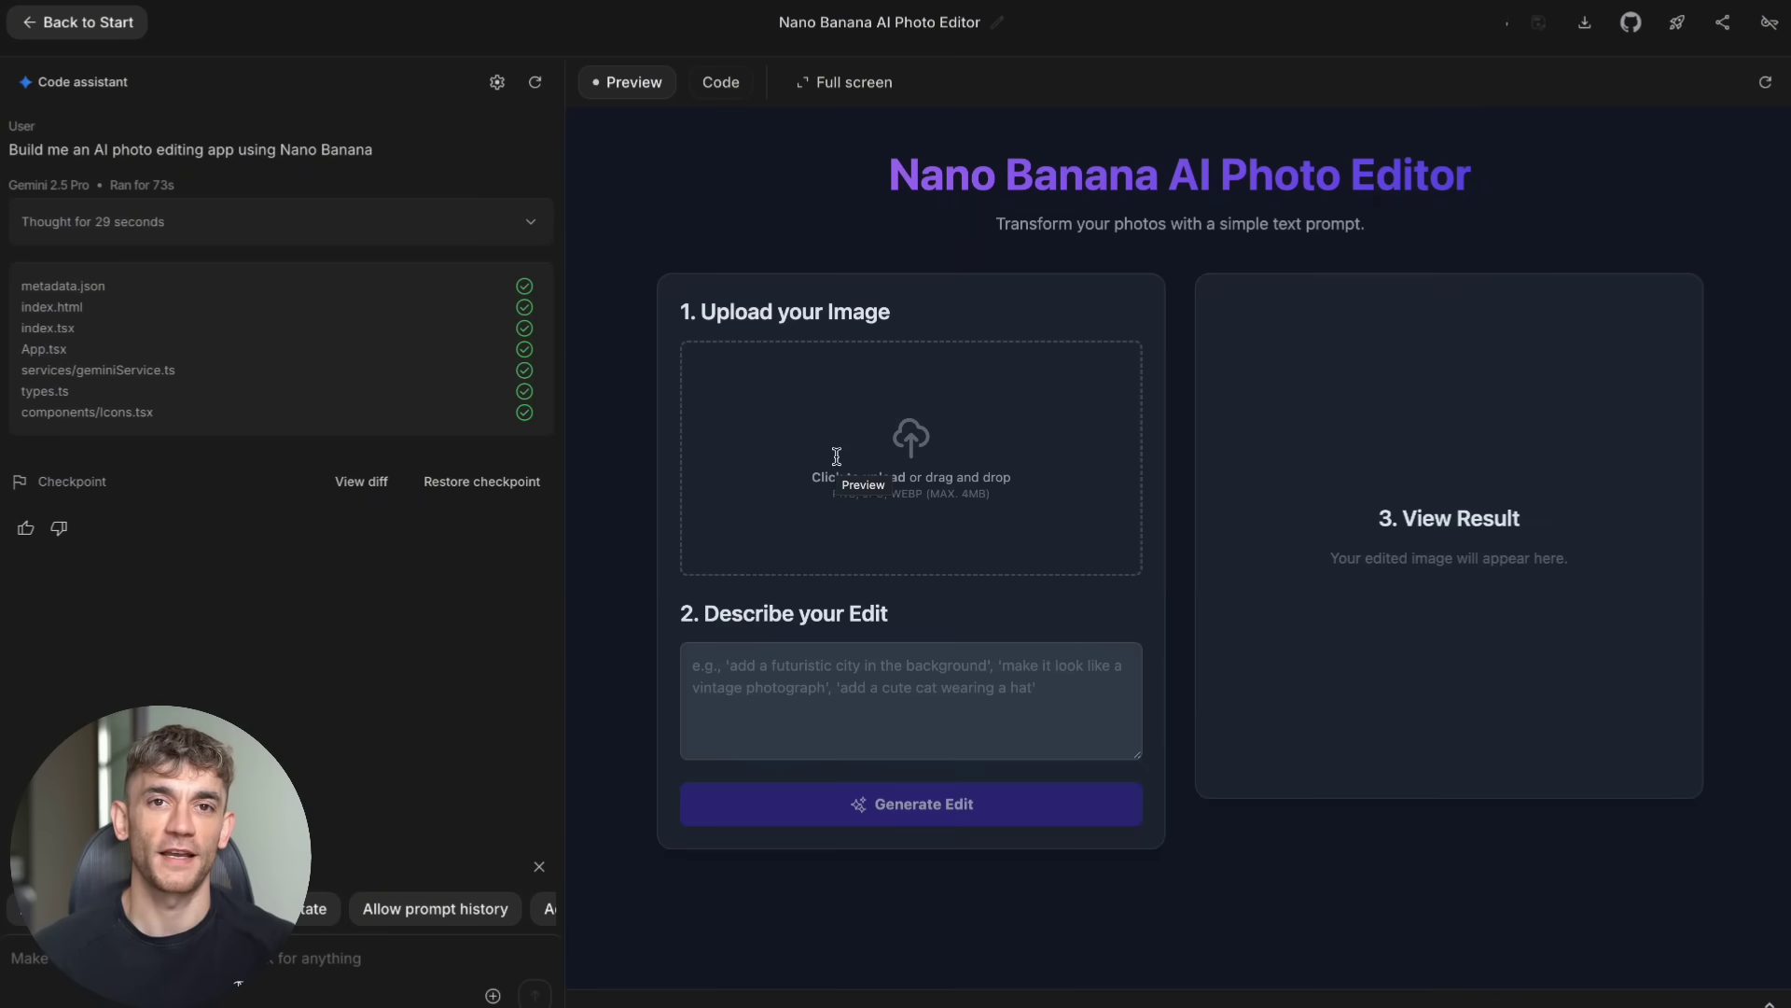
Generate the 'add a cute dog beside me' photo edit, then select the word 'dog'.
left_click(903, 711)
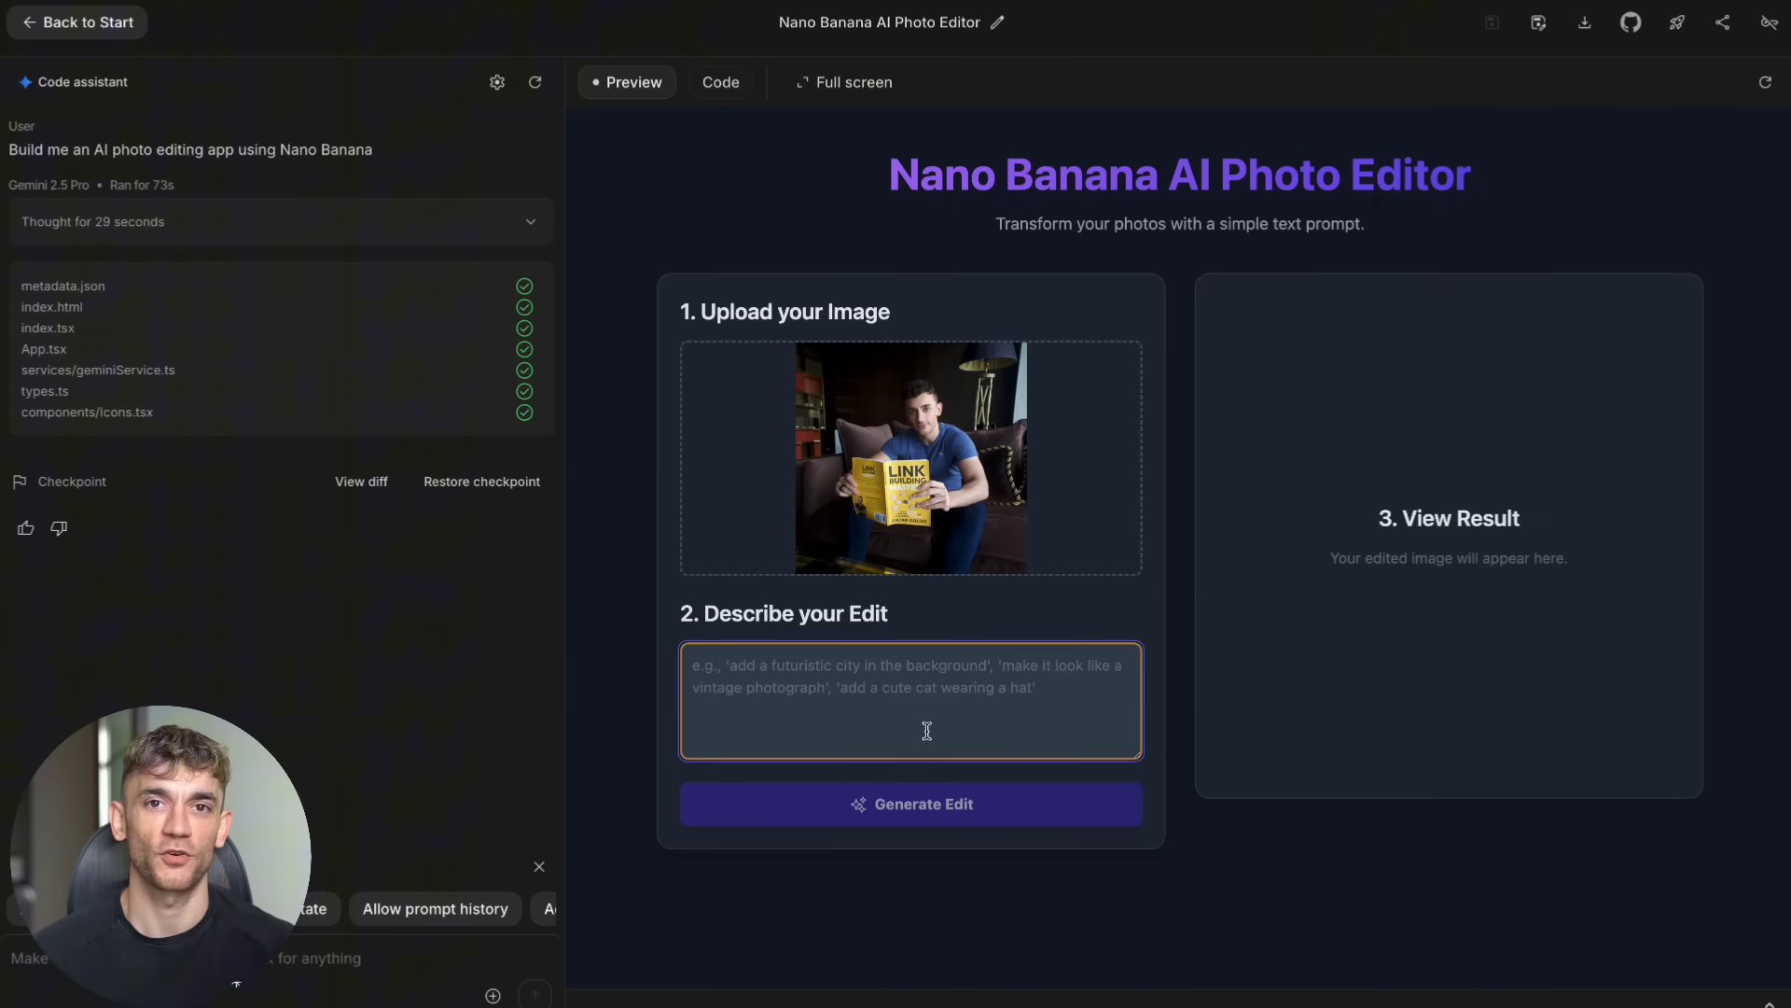
type("add a cute dog beside me")
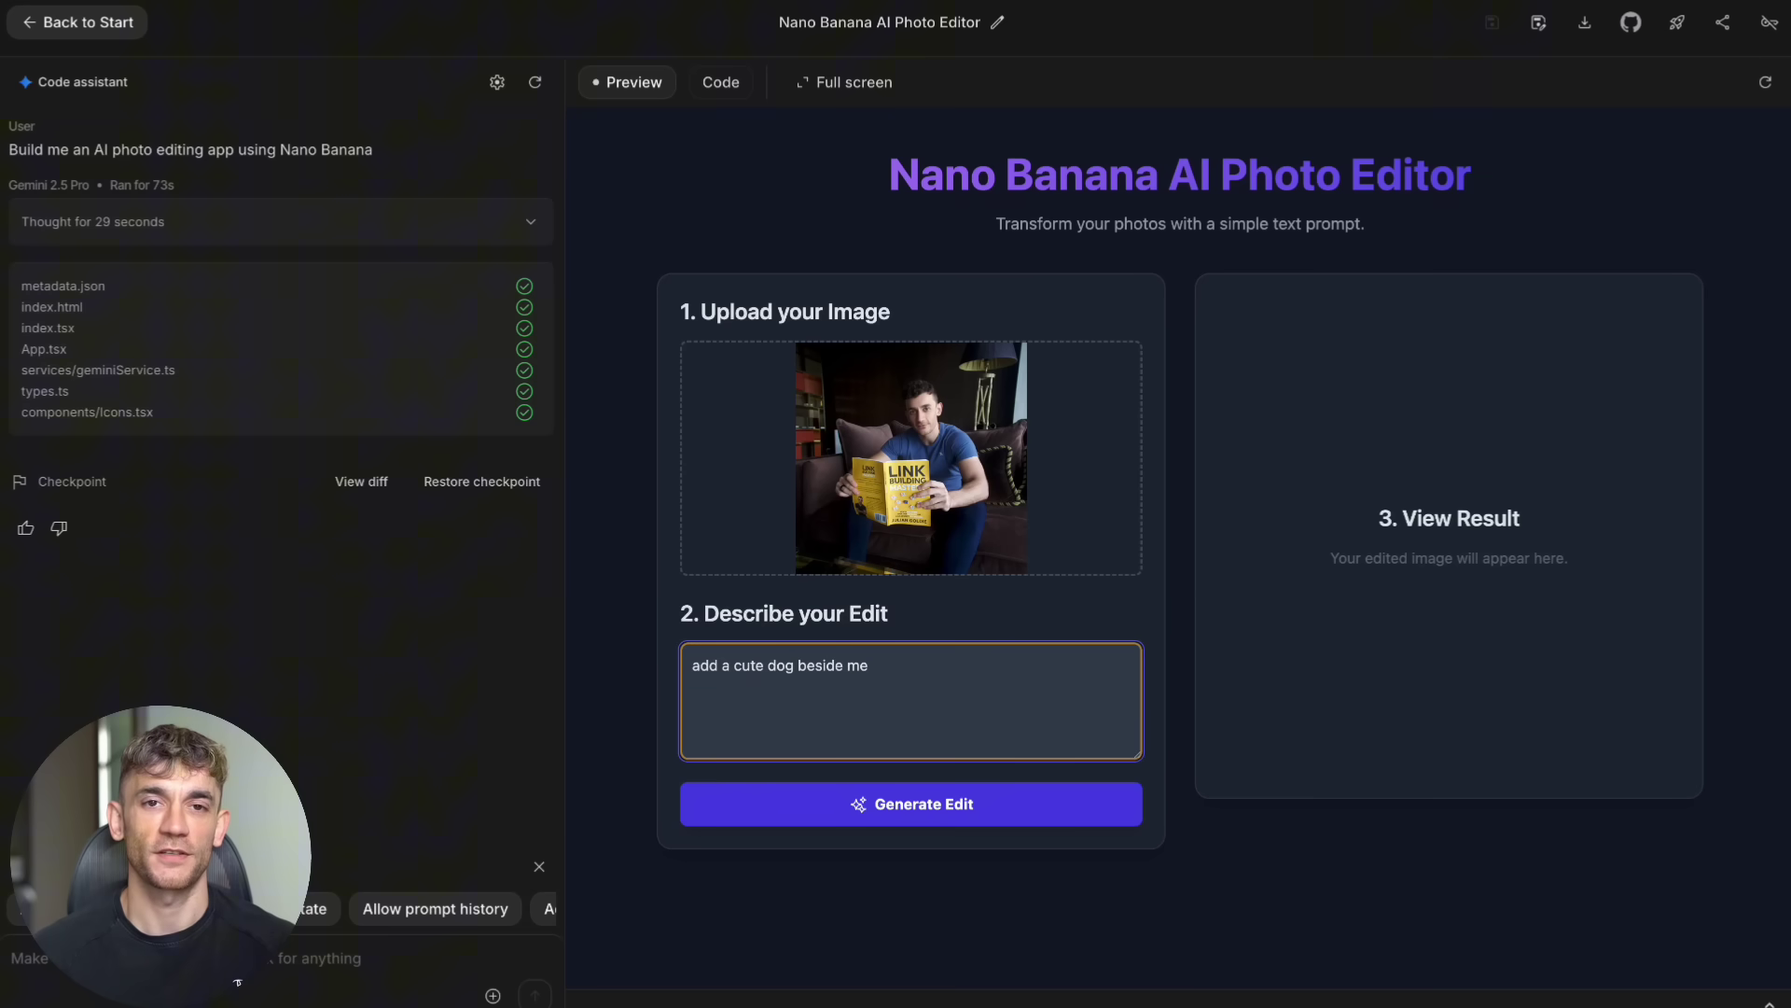
left_click(1033, 804)
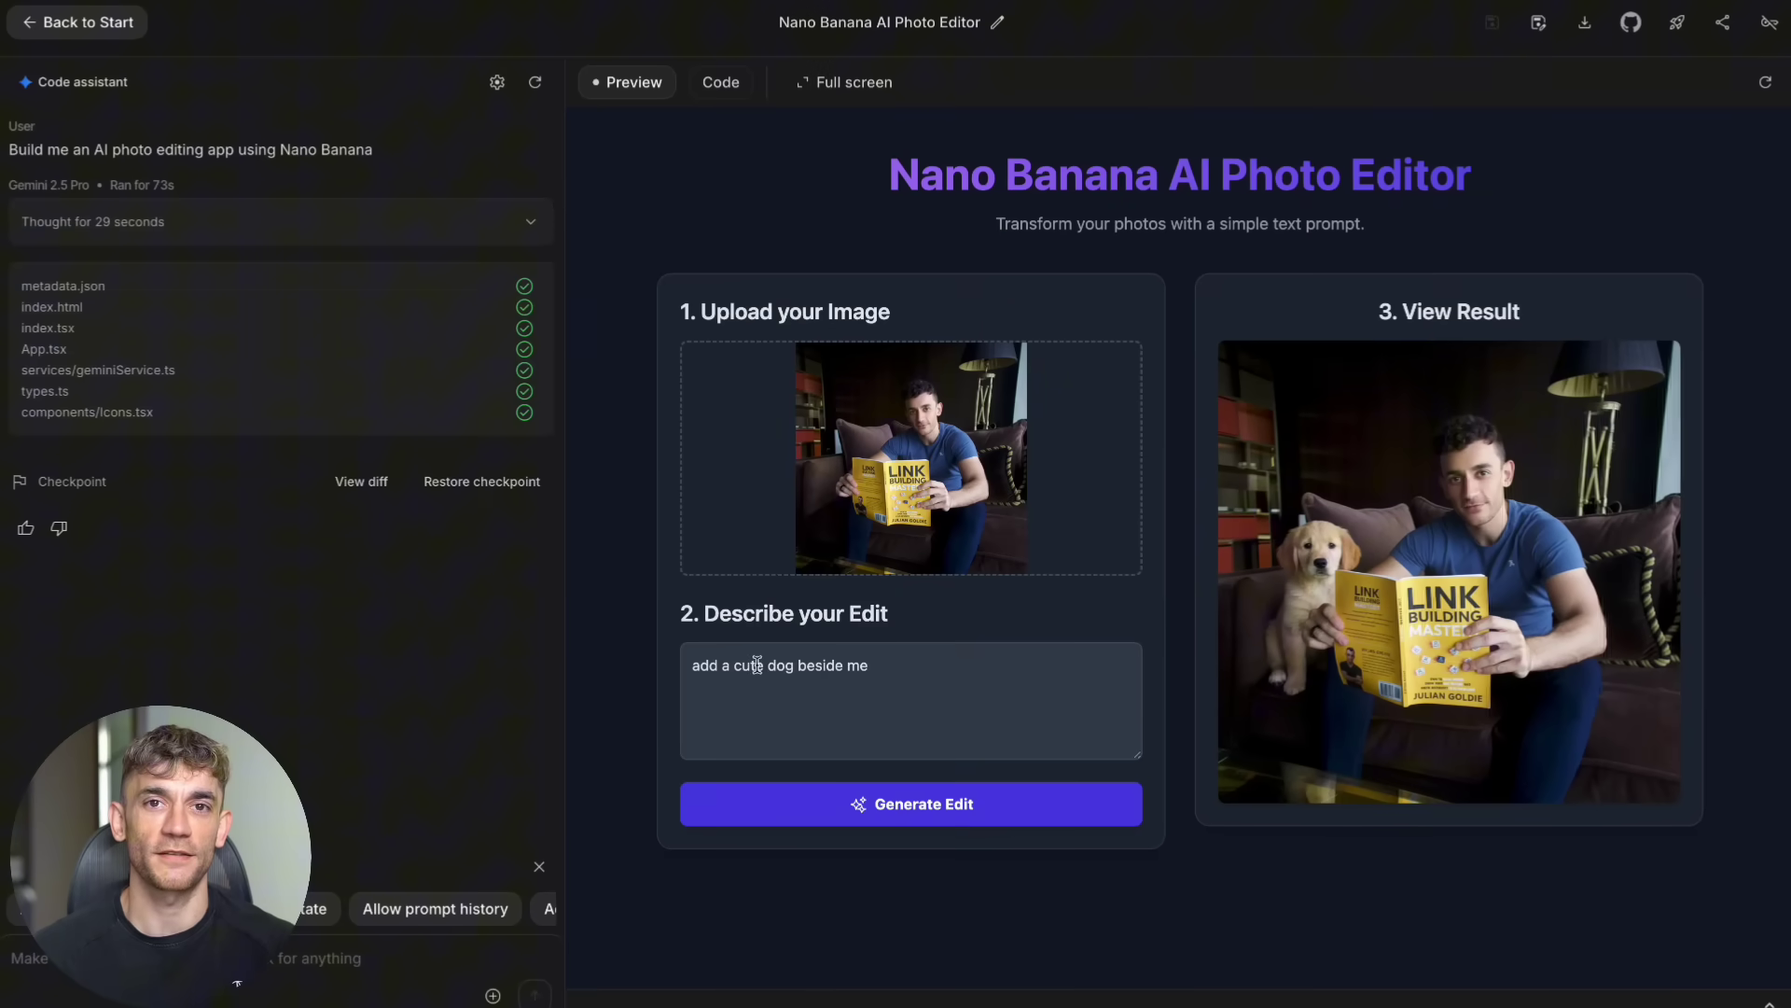
double_click(781, 666)
type("persian cat")
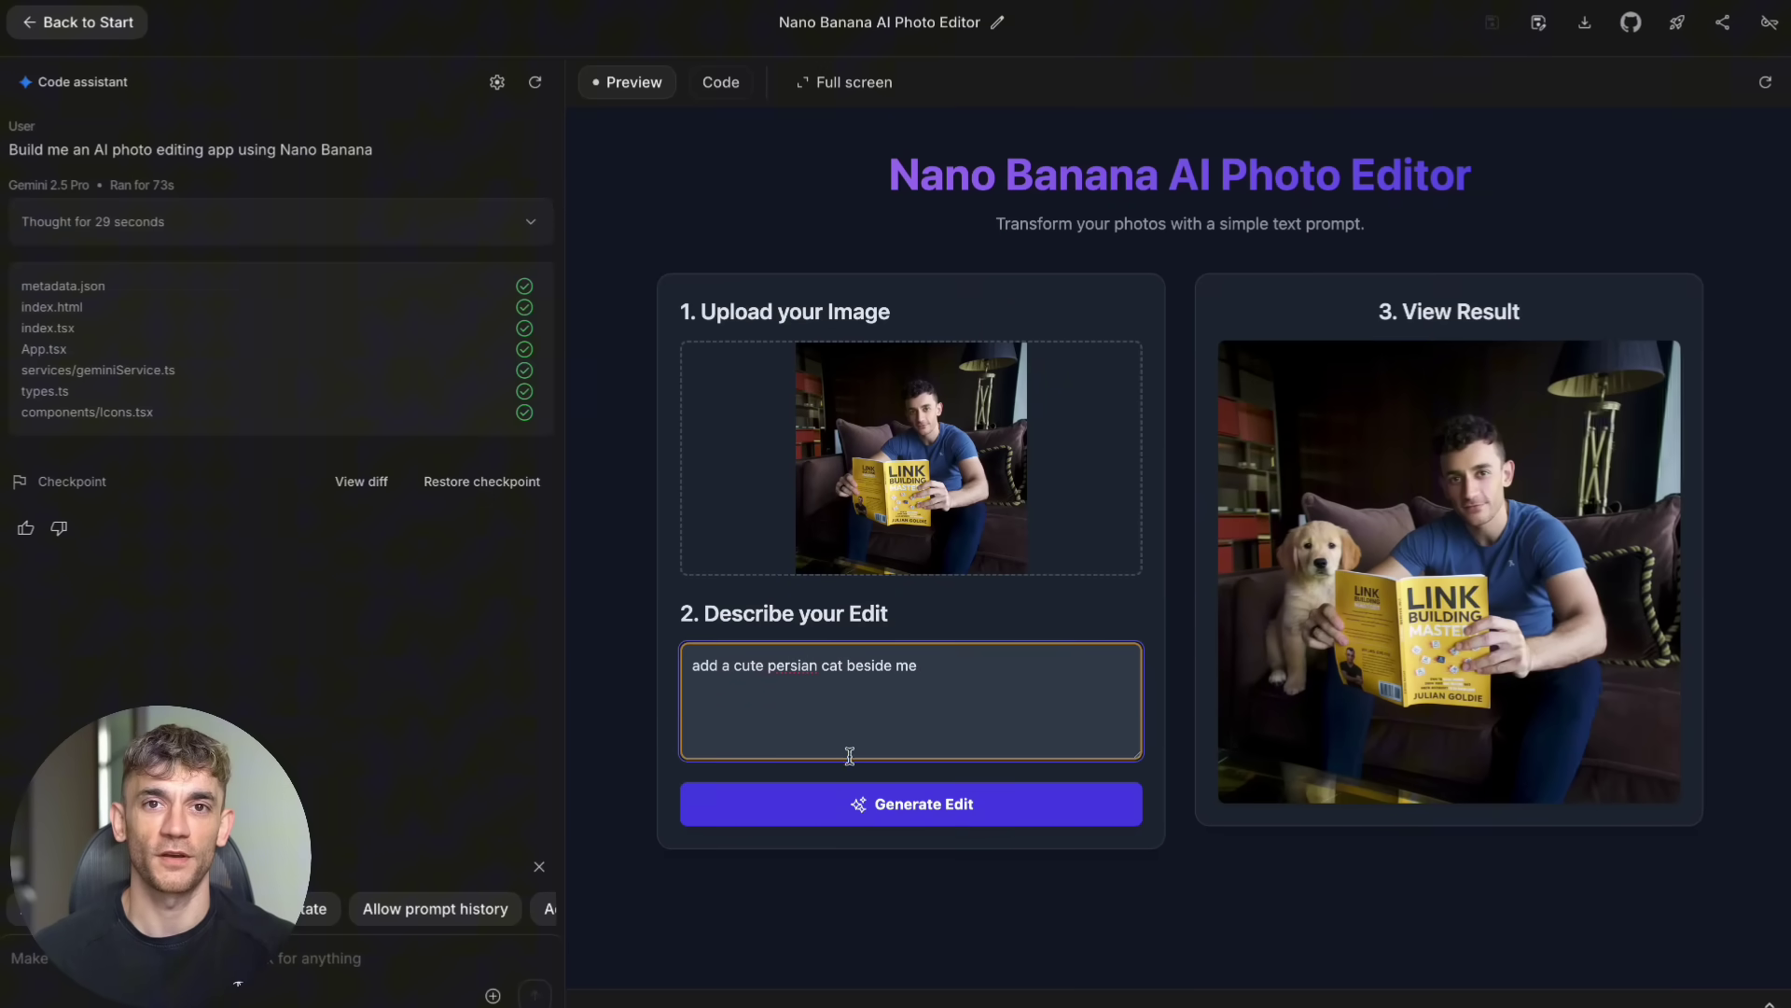
Generate the Persian cat edit, then load a suggested app improvement into the prompt.
left_click(864, 815)
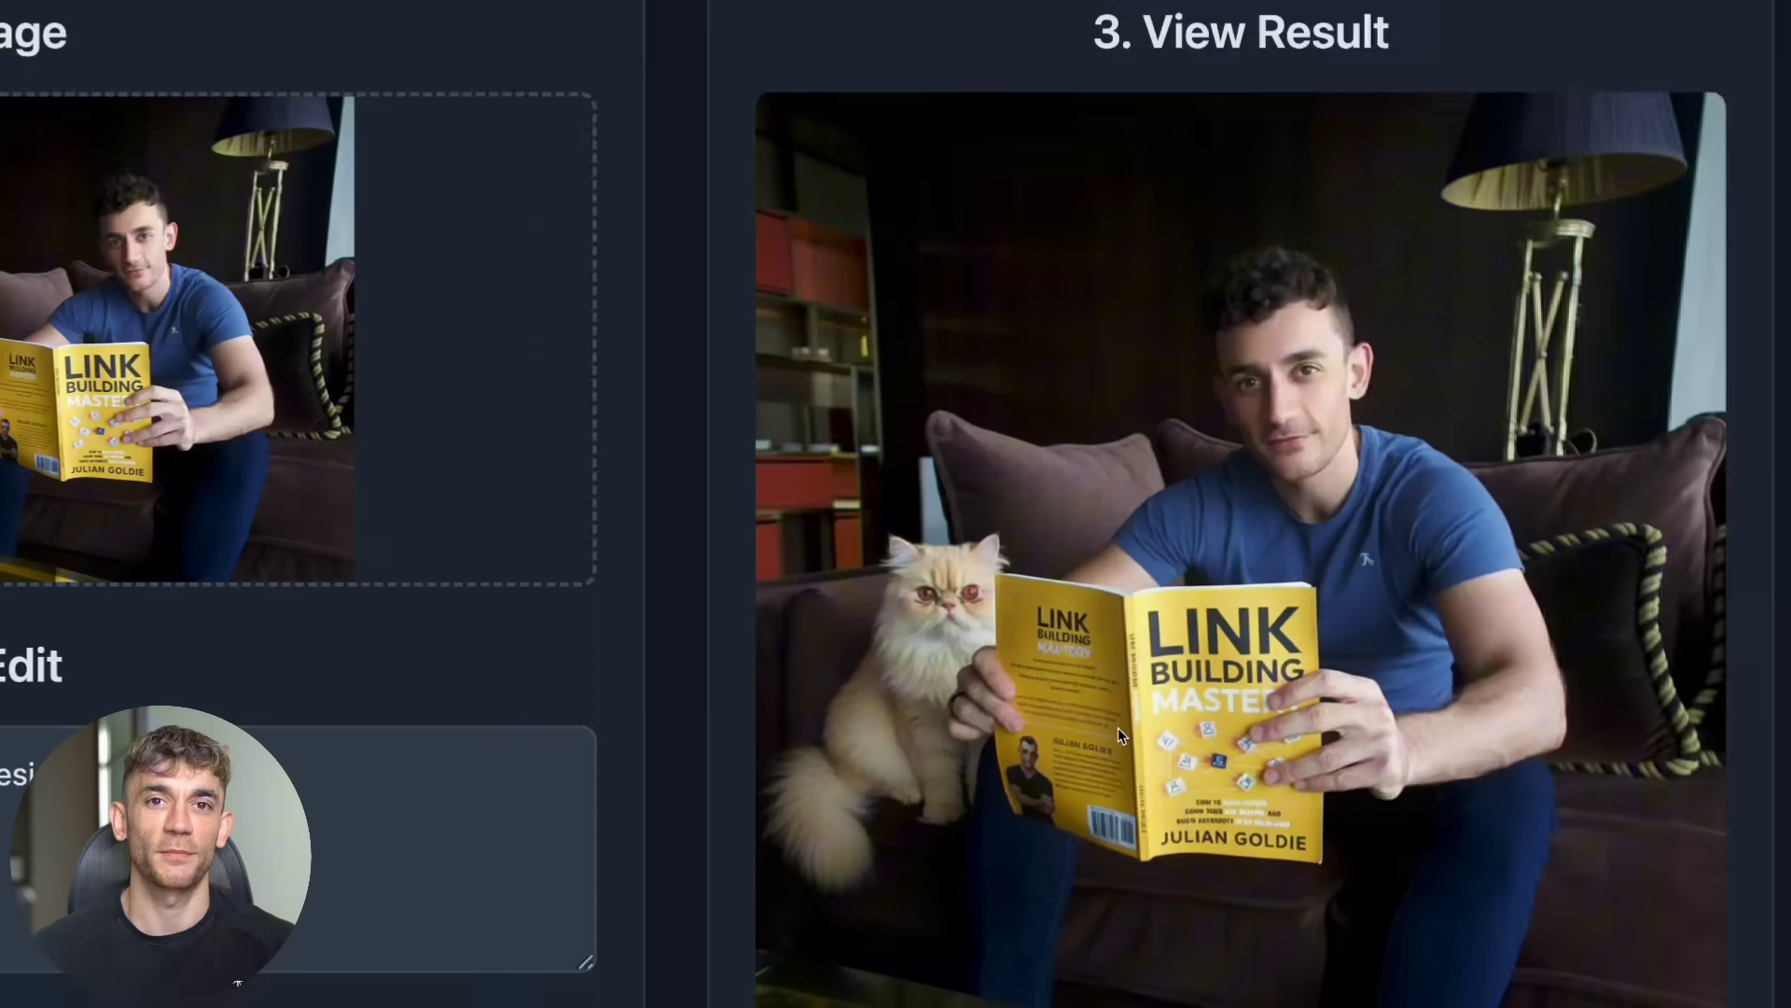
scroll(335, 910, "right", 2)
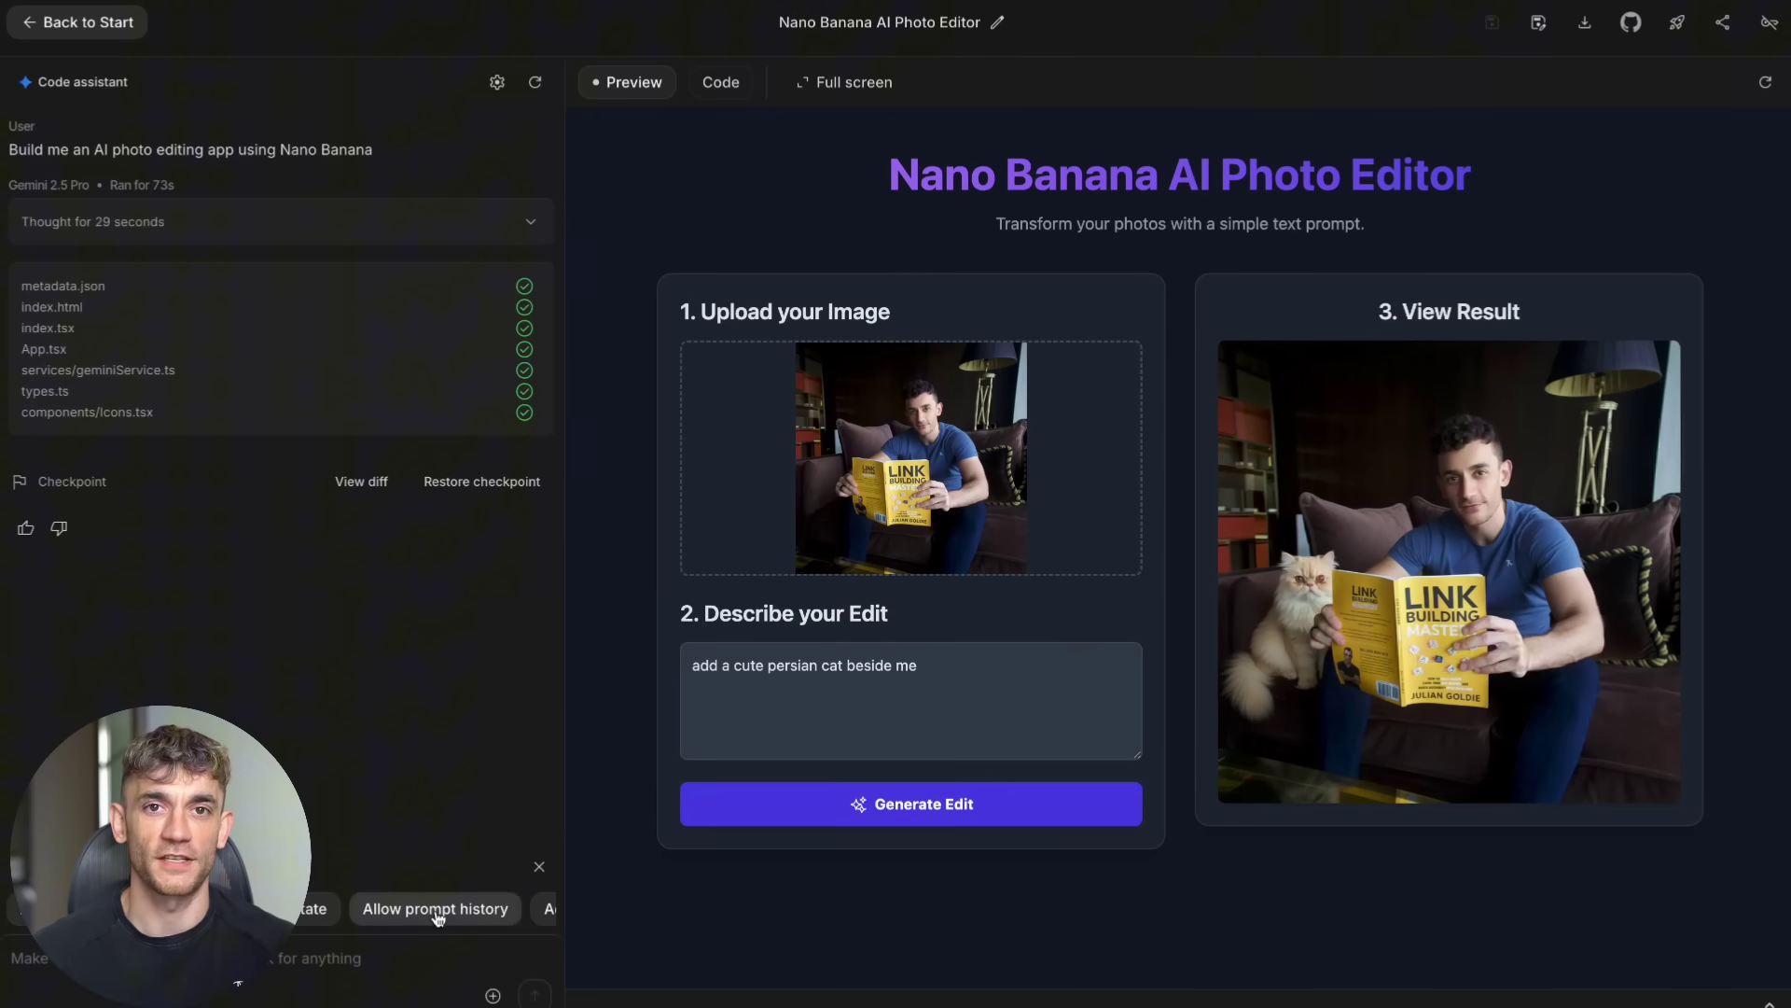
left_click(315, 908)
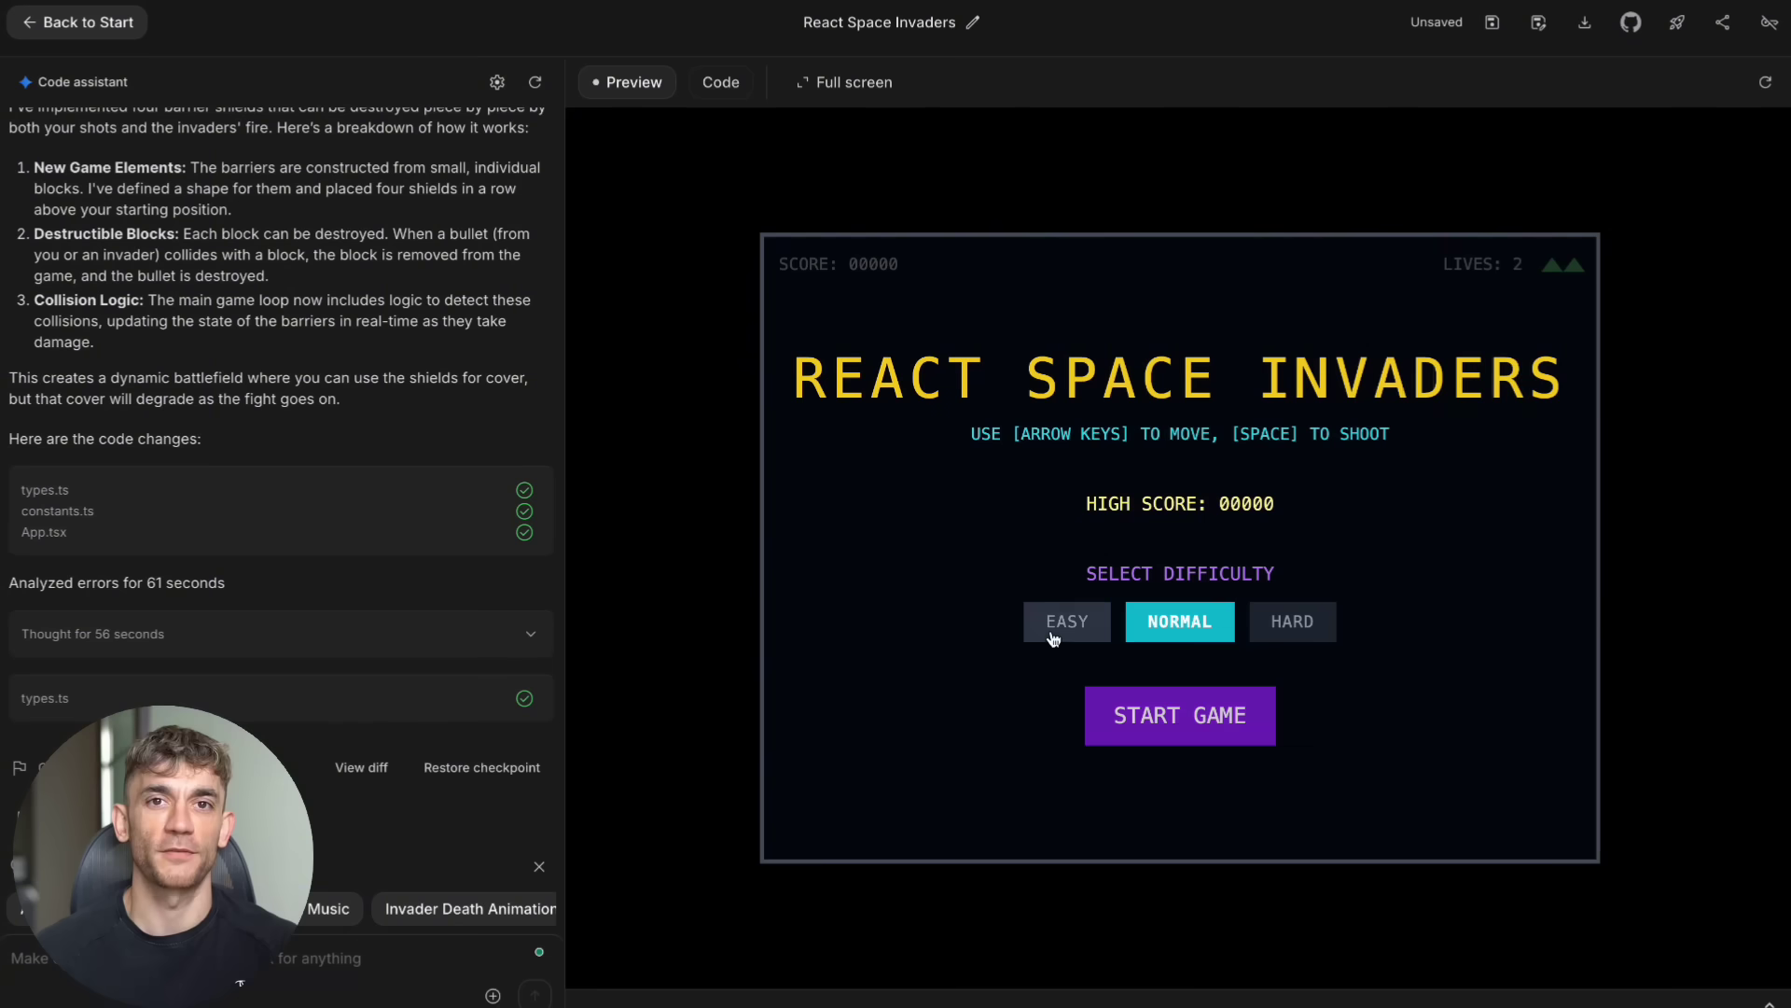
Try the EASY/NORMAL/HARD options, settle on NORMAL and start the game.
left_click(1053, 619)
left_click(1224, 620)
left_click(1331, 621)
left_click(1067, 621)
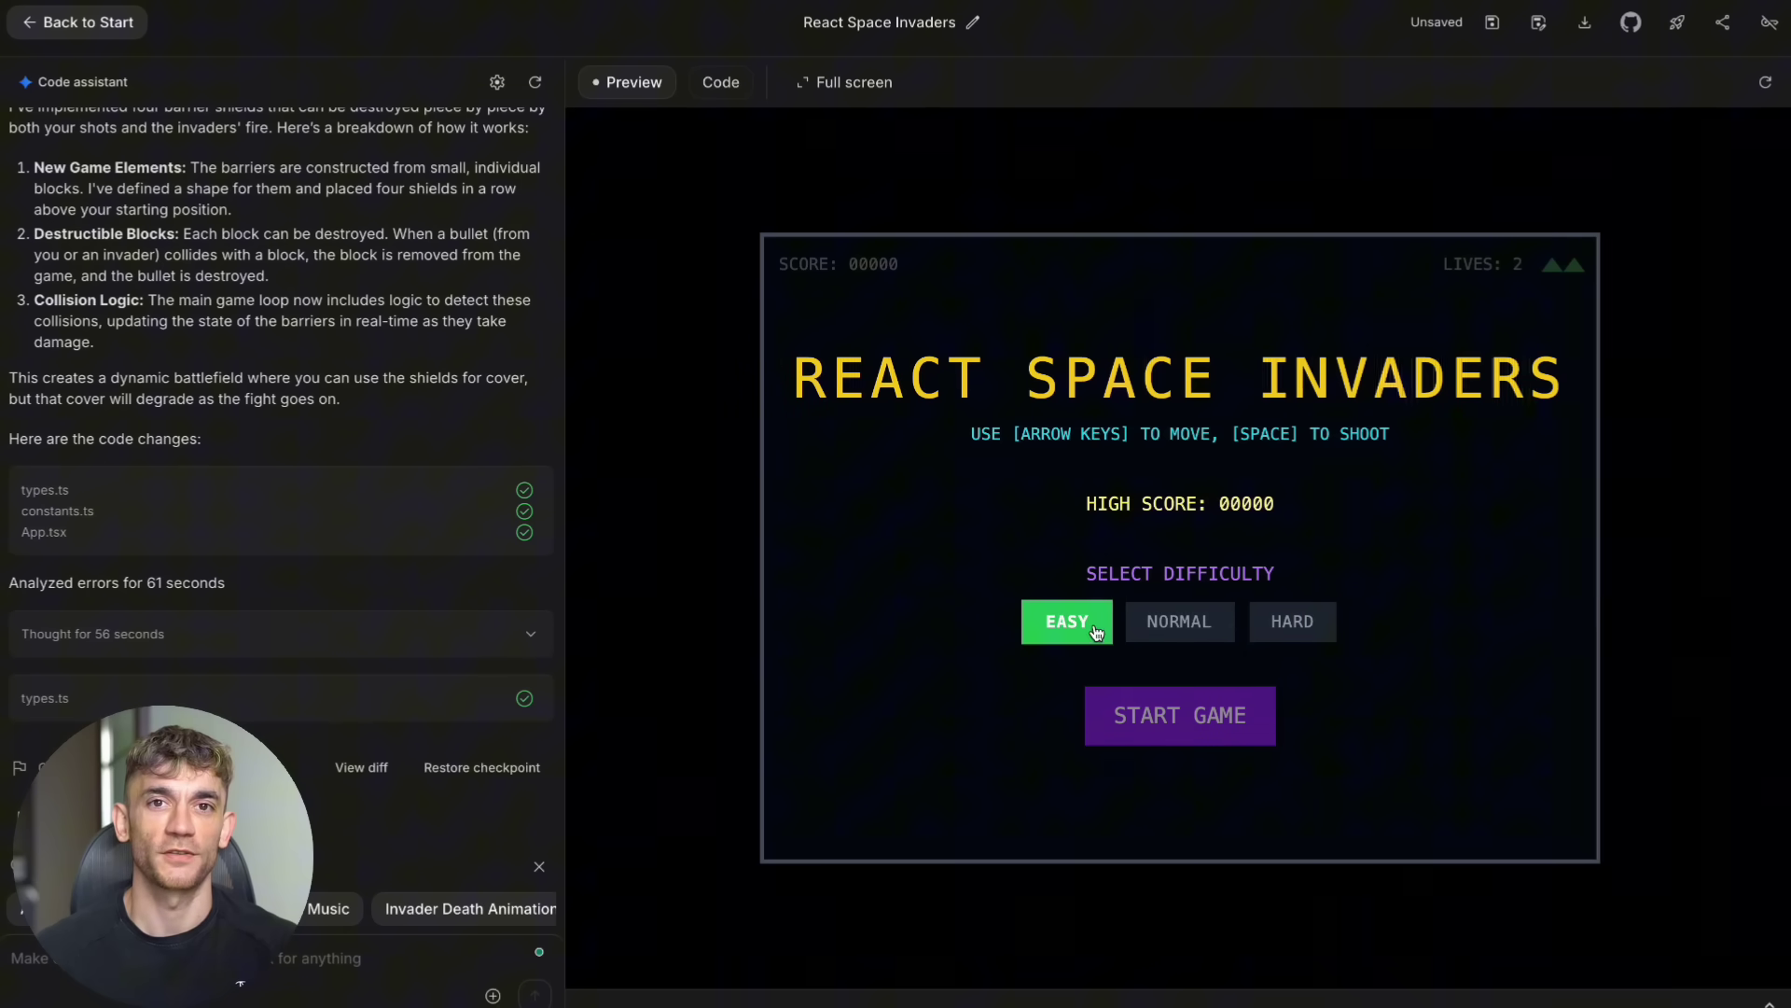
left_click(1178, 620)
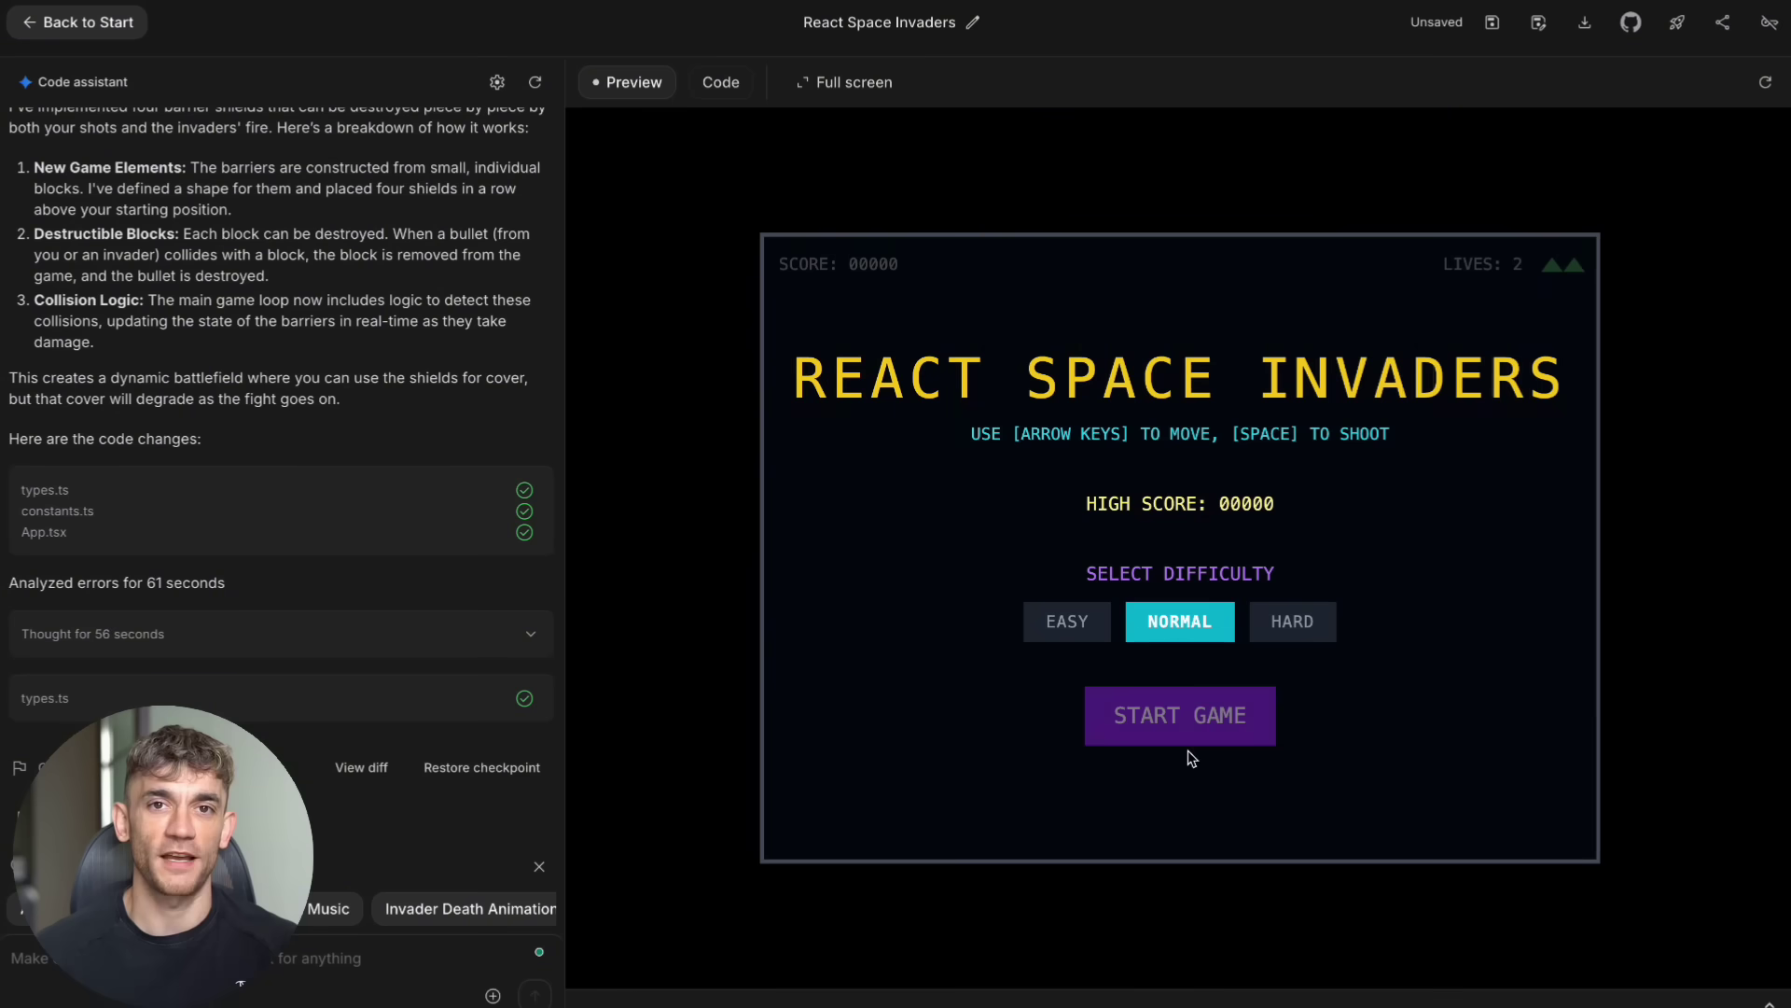
left_click(1187, 743)
Steer the ship with arrow keys and fire until Game Over at 660 points.
key("space")
key("Right")
key("Right")
key("space")
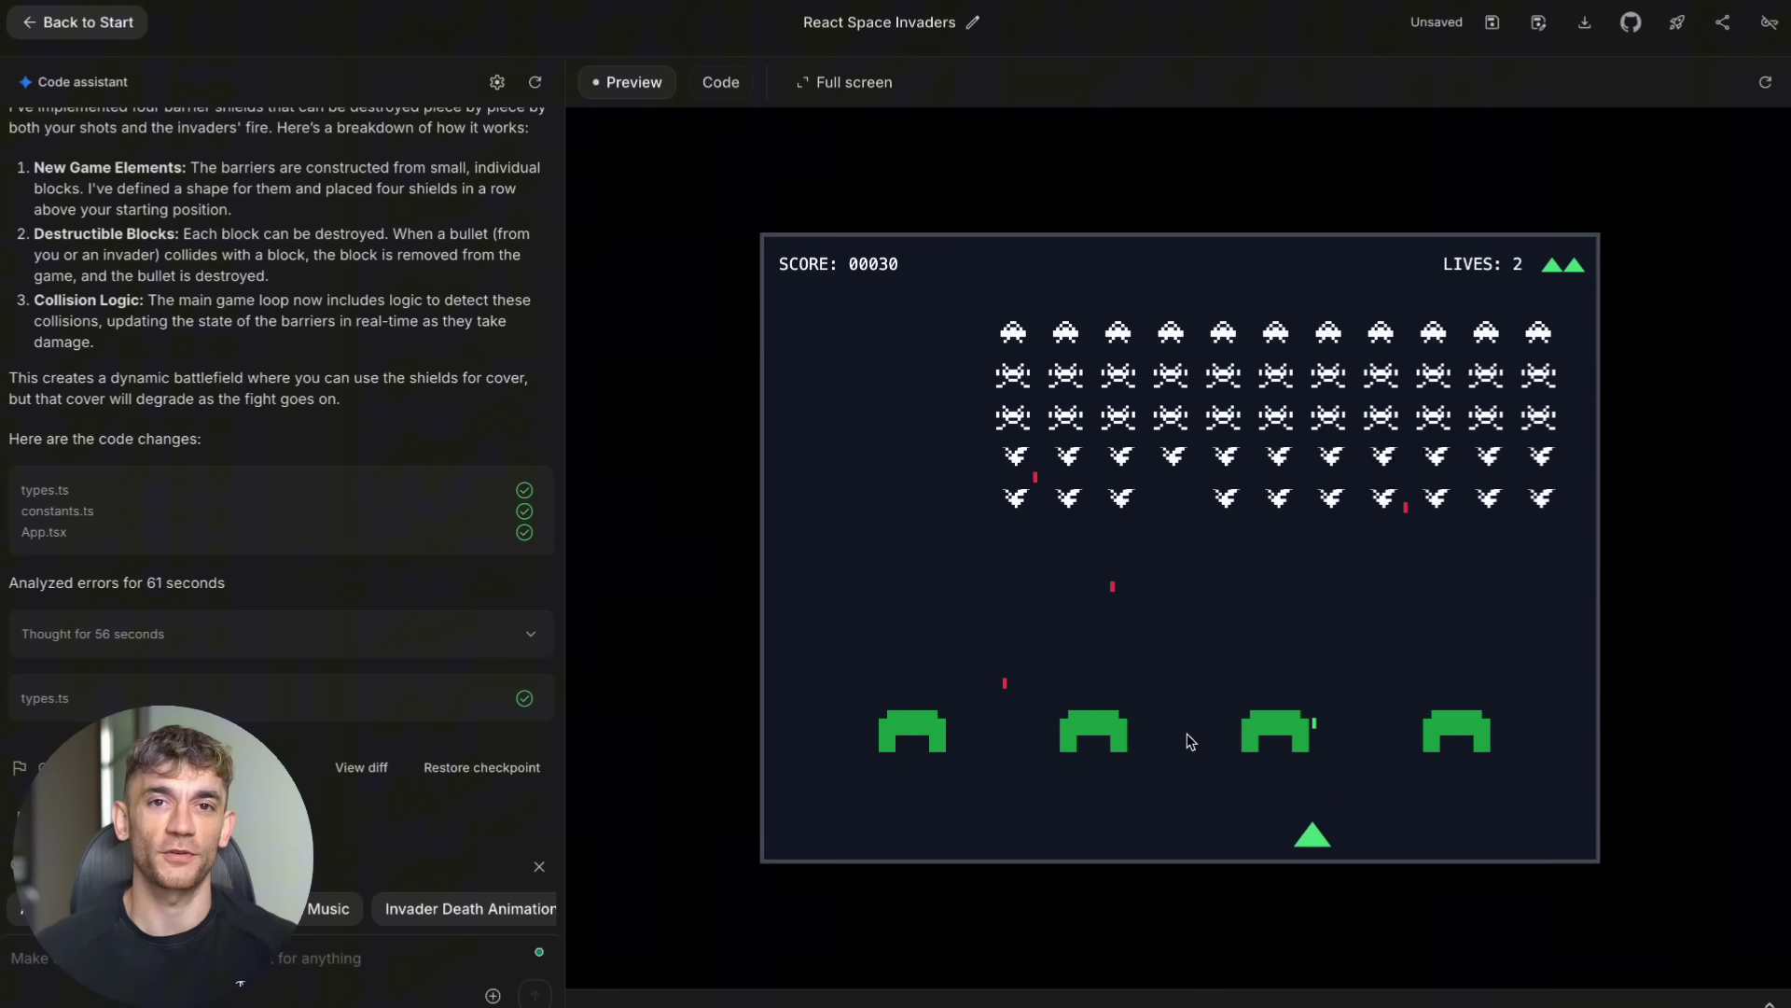
key("Left")
key("Left")
key("Left")
key("Right")
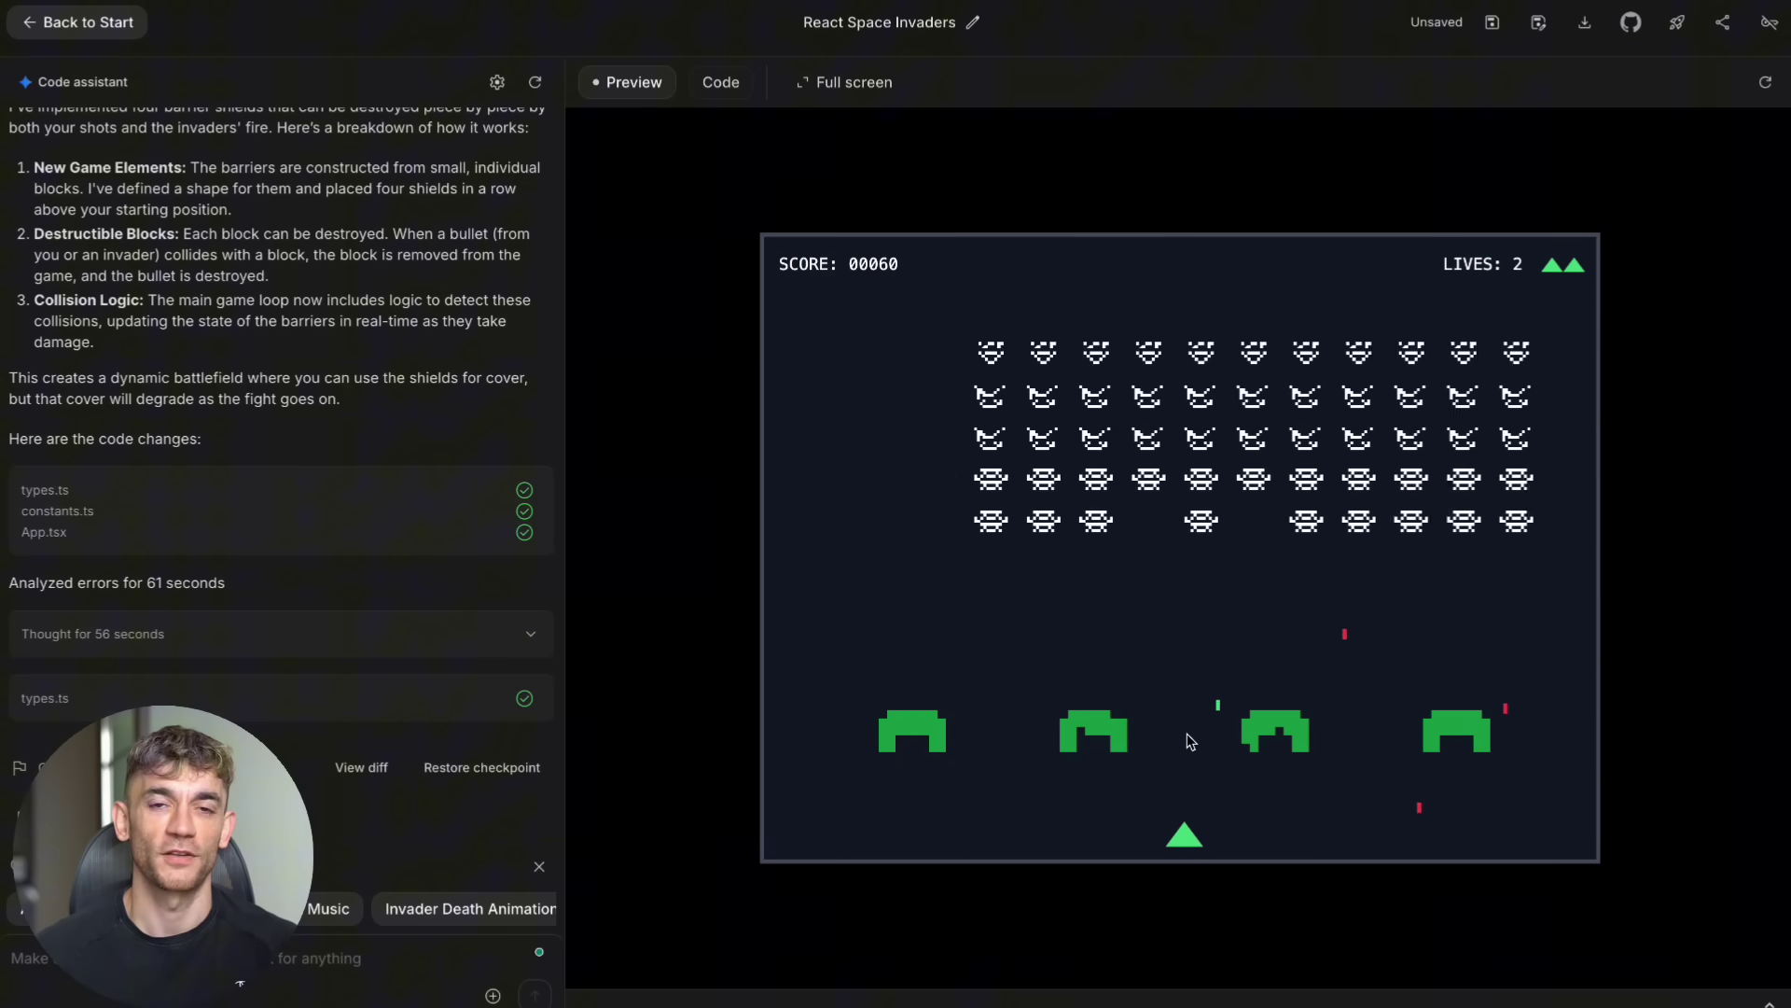
key("space")
key("Left")
key("Left")
key("Left")
key("space")
key("Left")
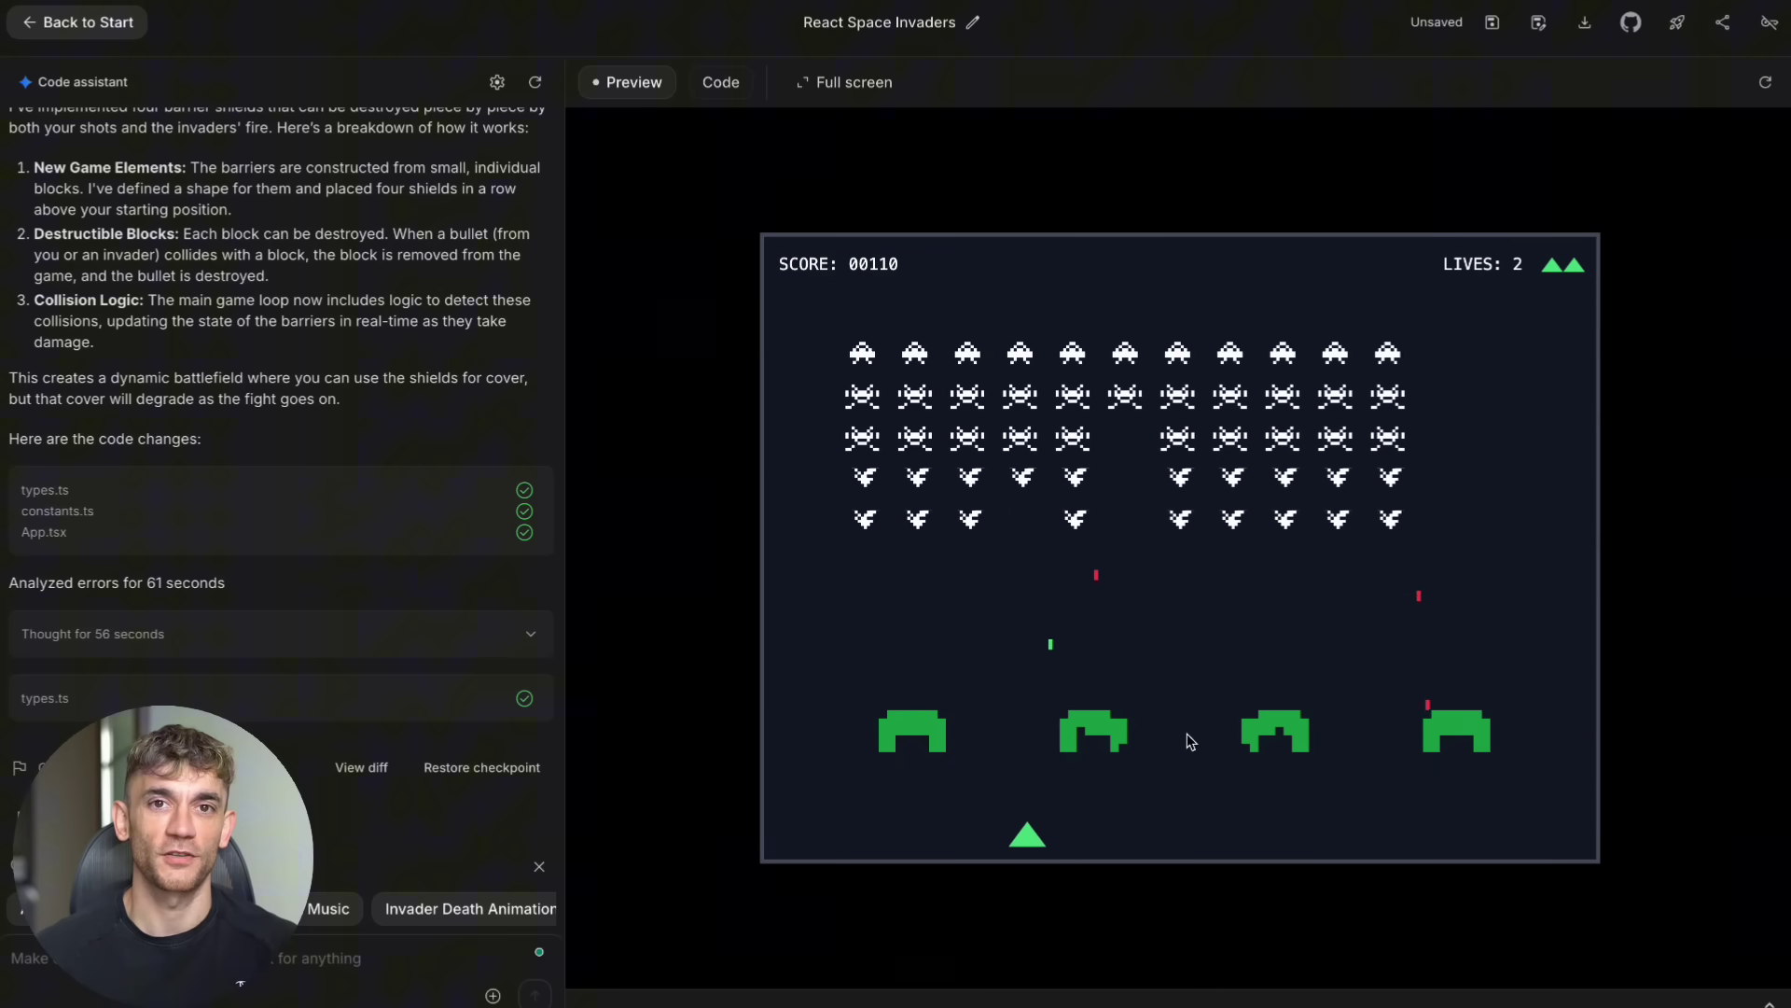
key("space")
key("Left")
key("space")
key("Right")
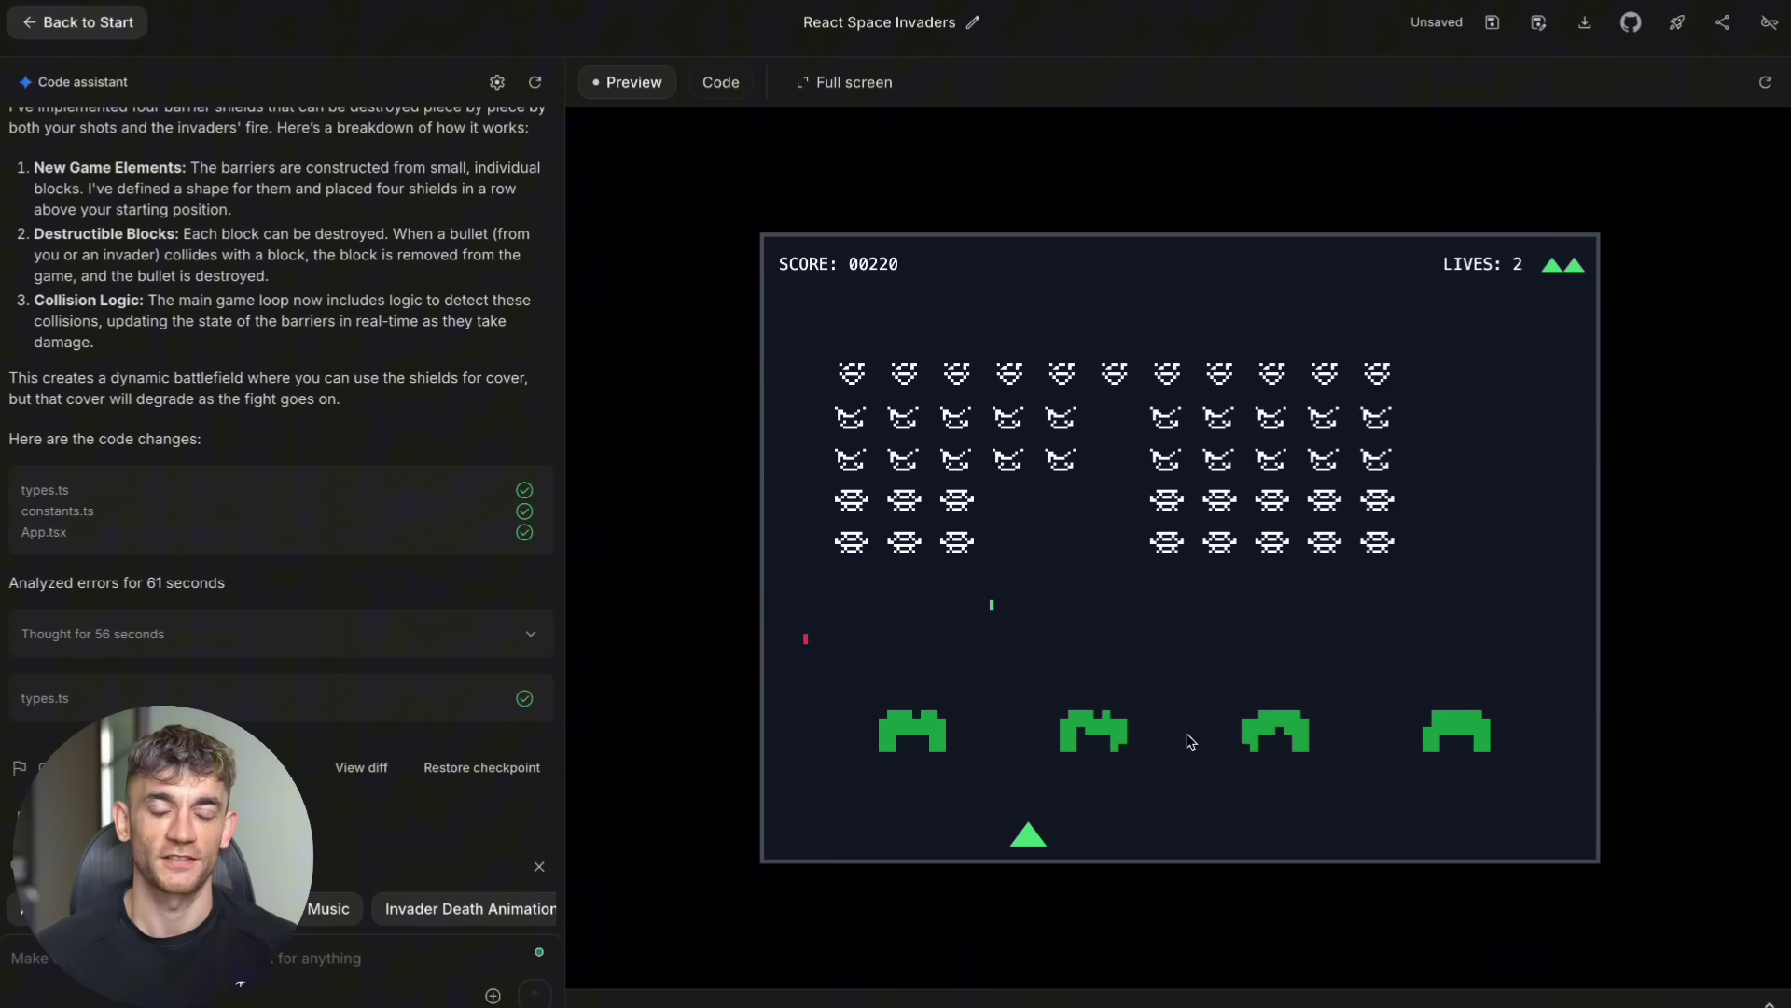
key("space")
key("space")
key("space")
key("space")
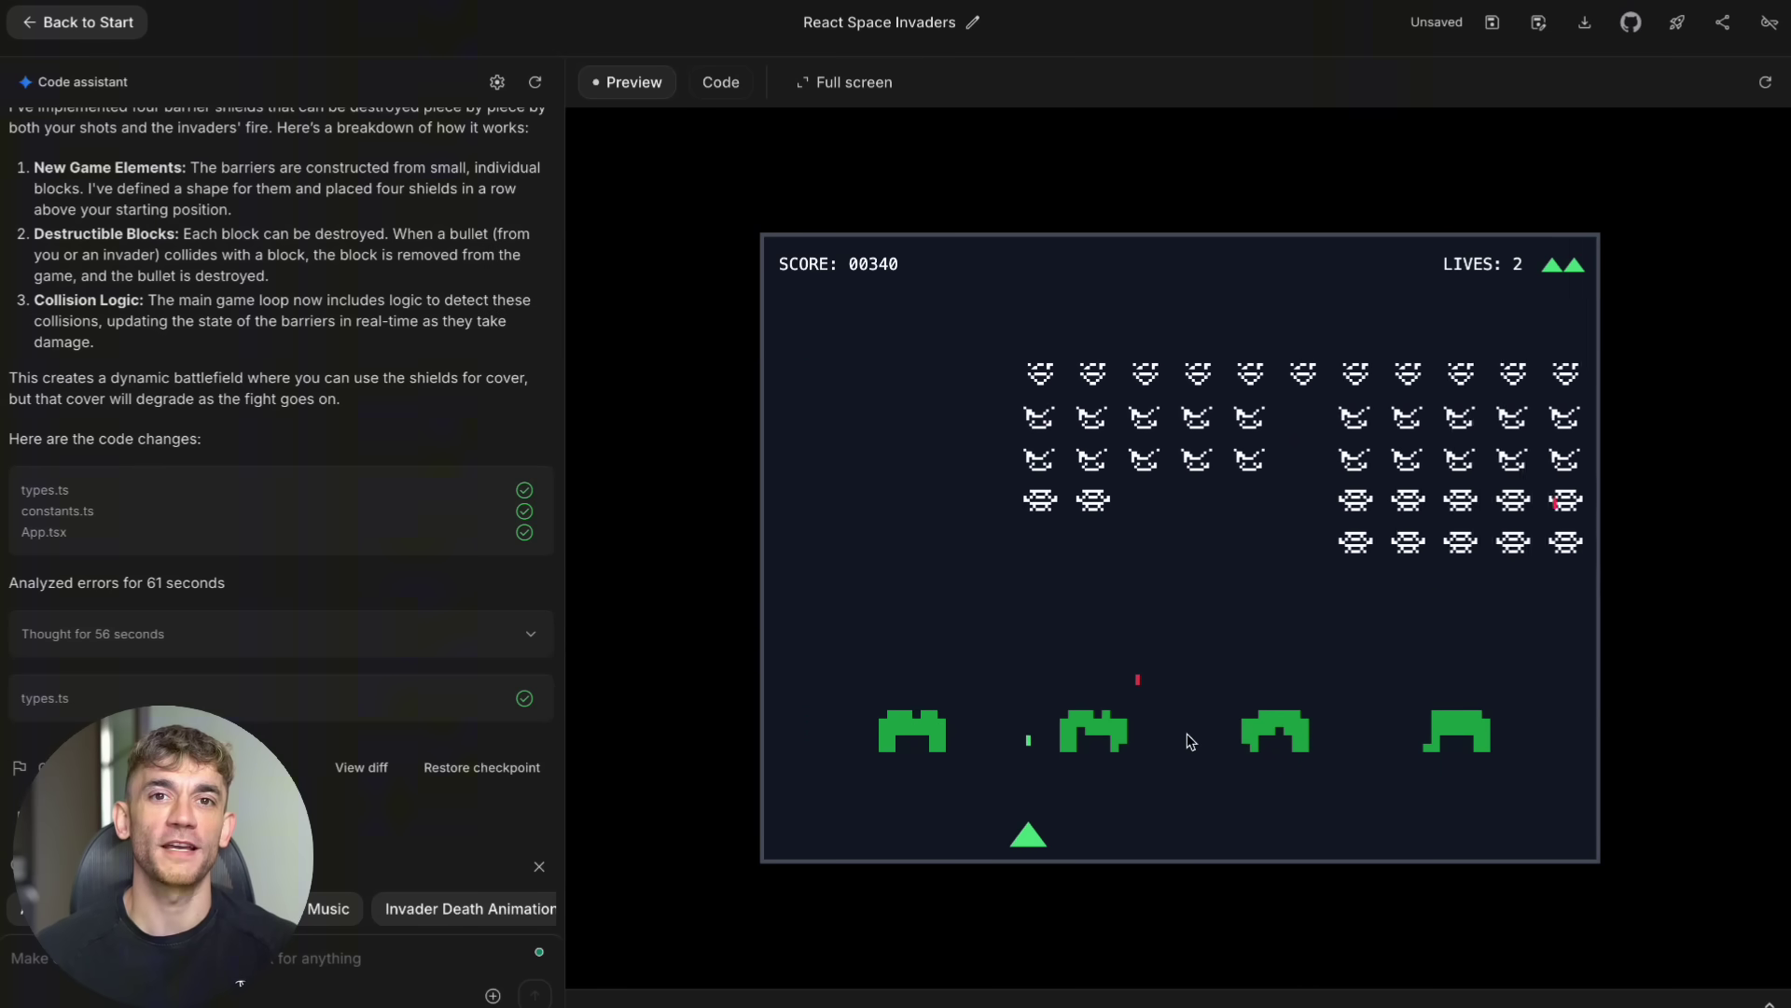
key("Right")
key("space")
key("Left")
key("space")
key("Left")
key("Left")
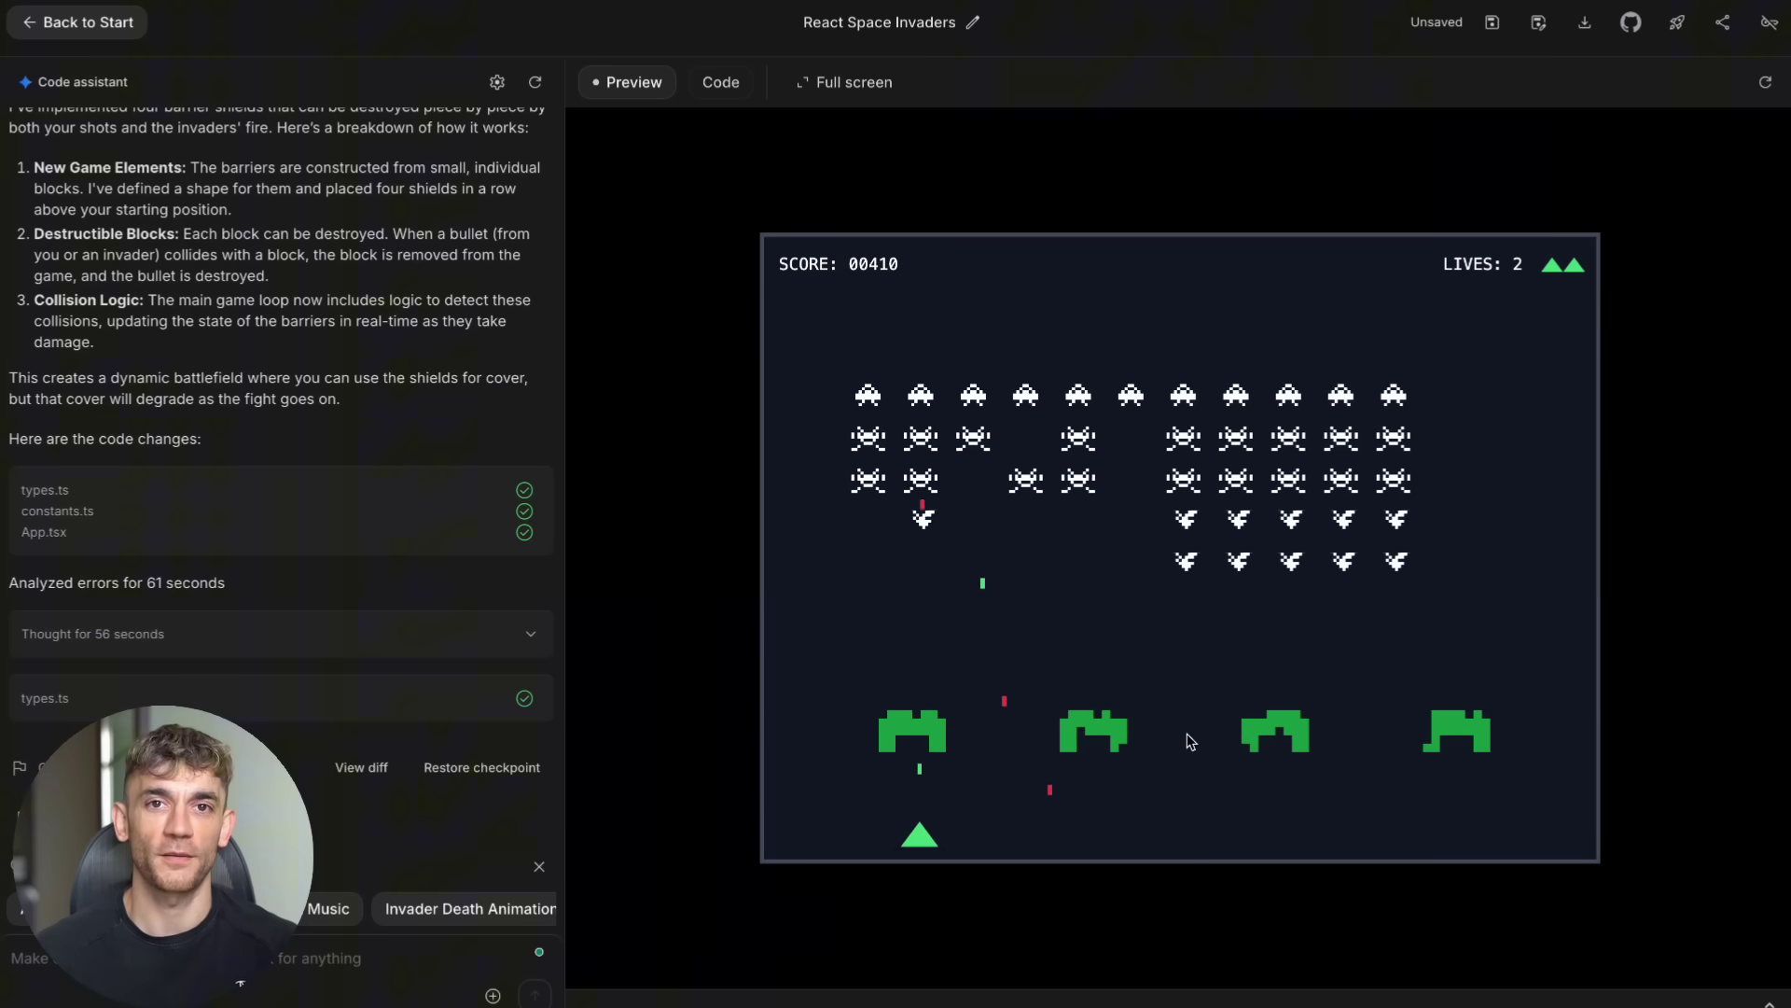
key("Left")
key("space")
key("Right")
key("space")
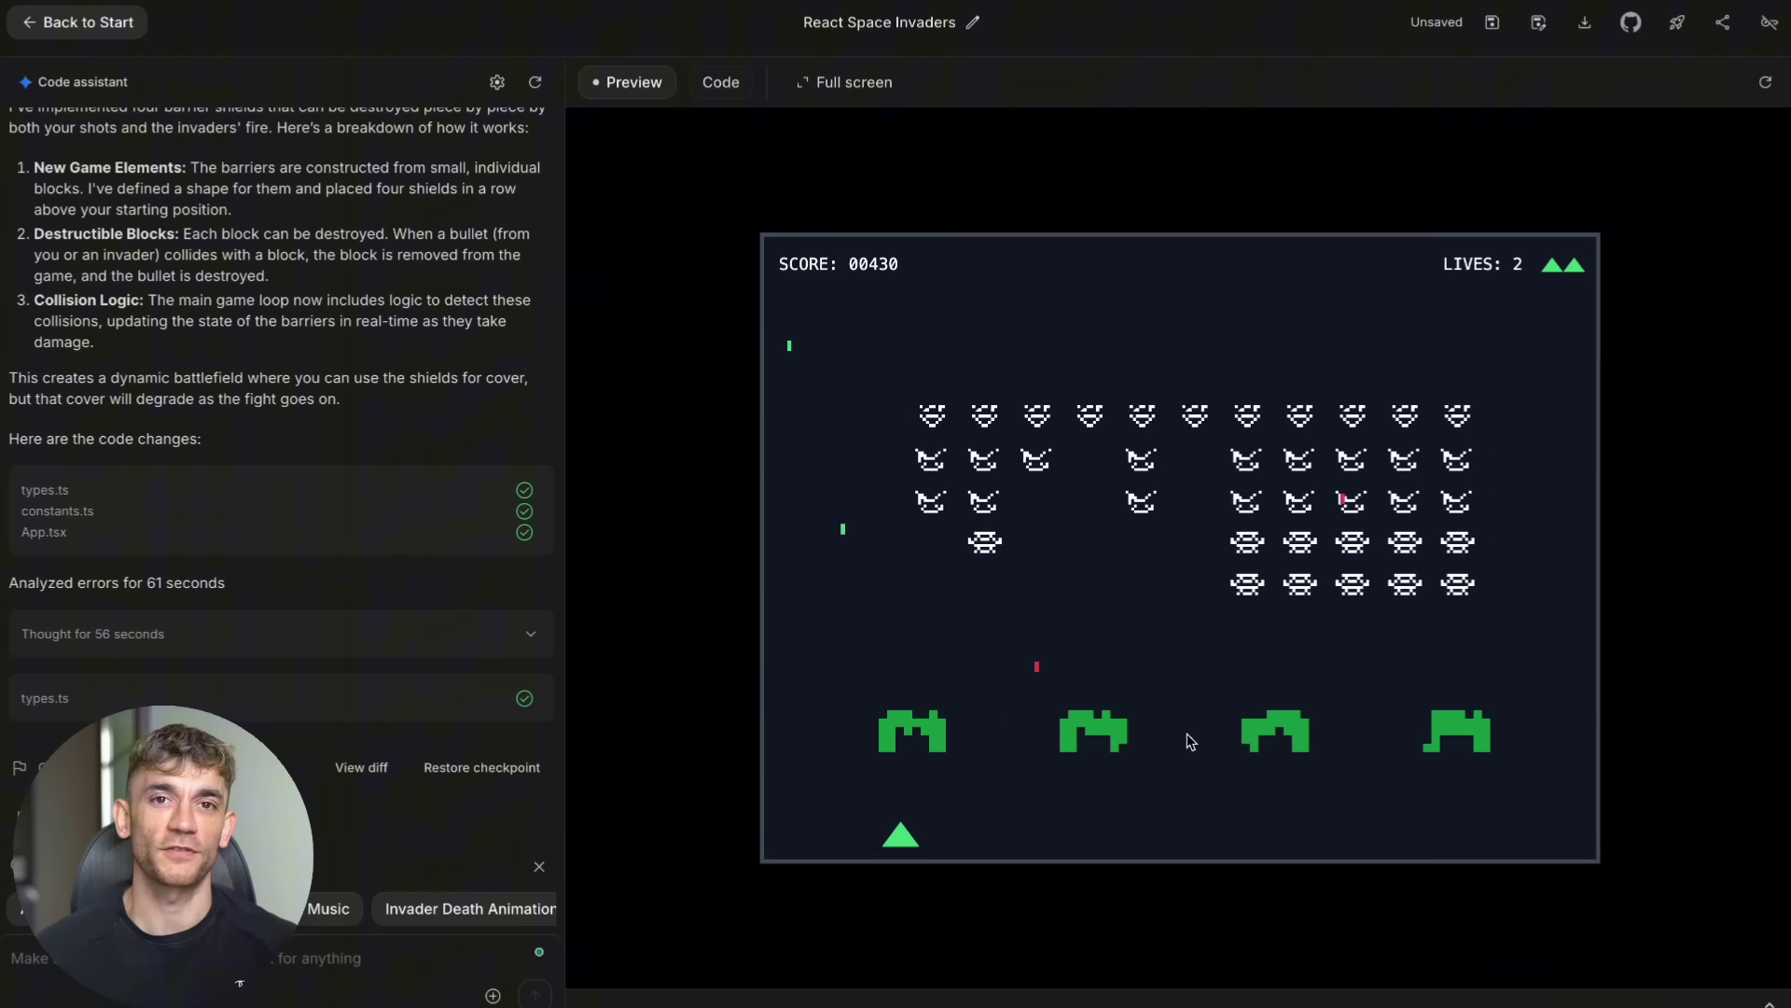
key("space")
key("Right")
key("Left")
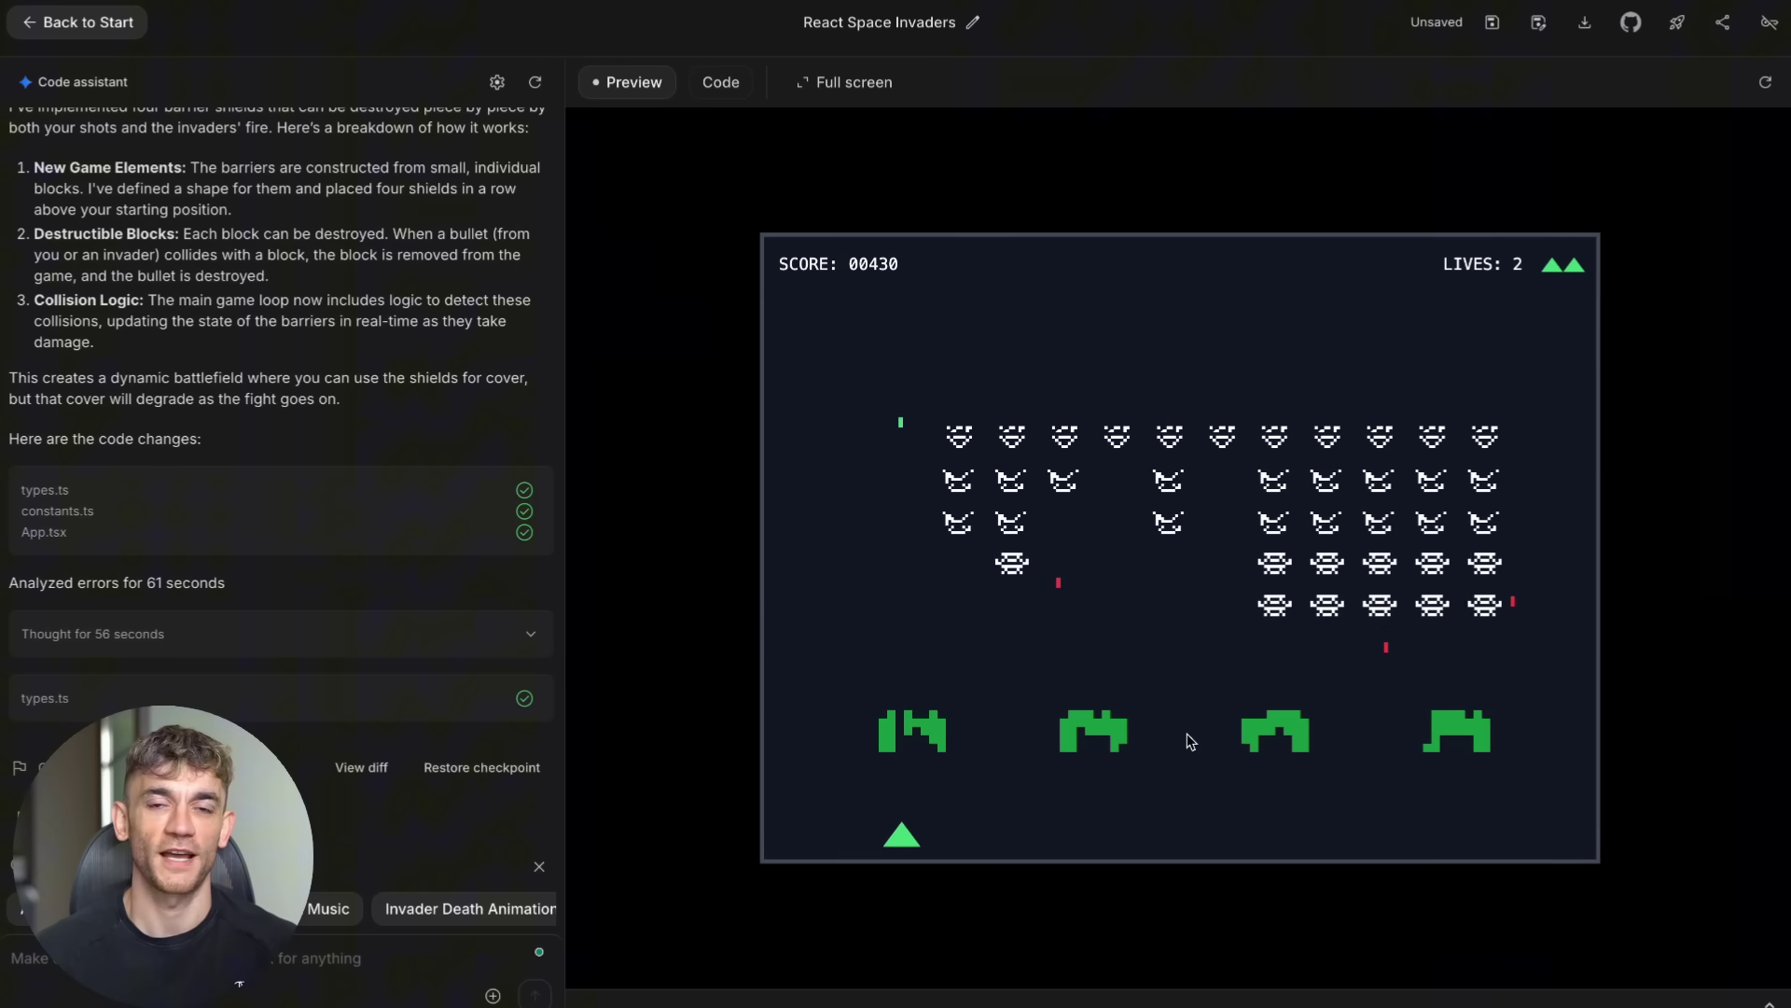
key("space")
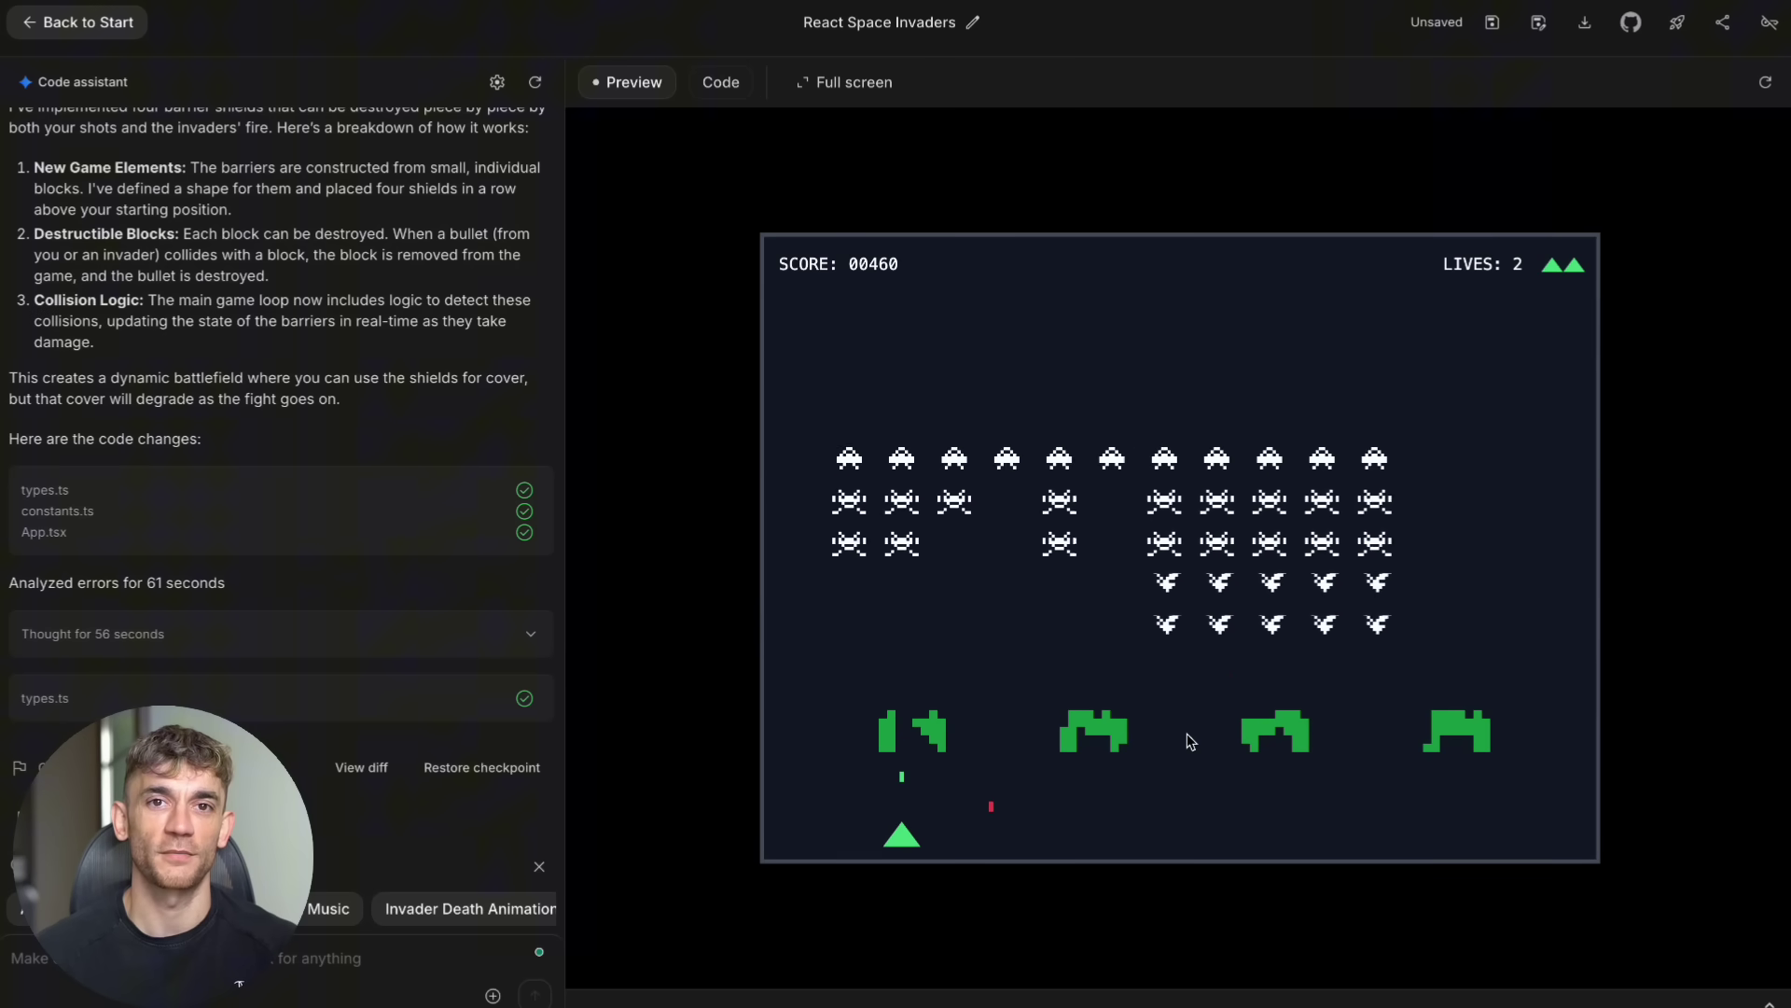
key("space")
key("Right")
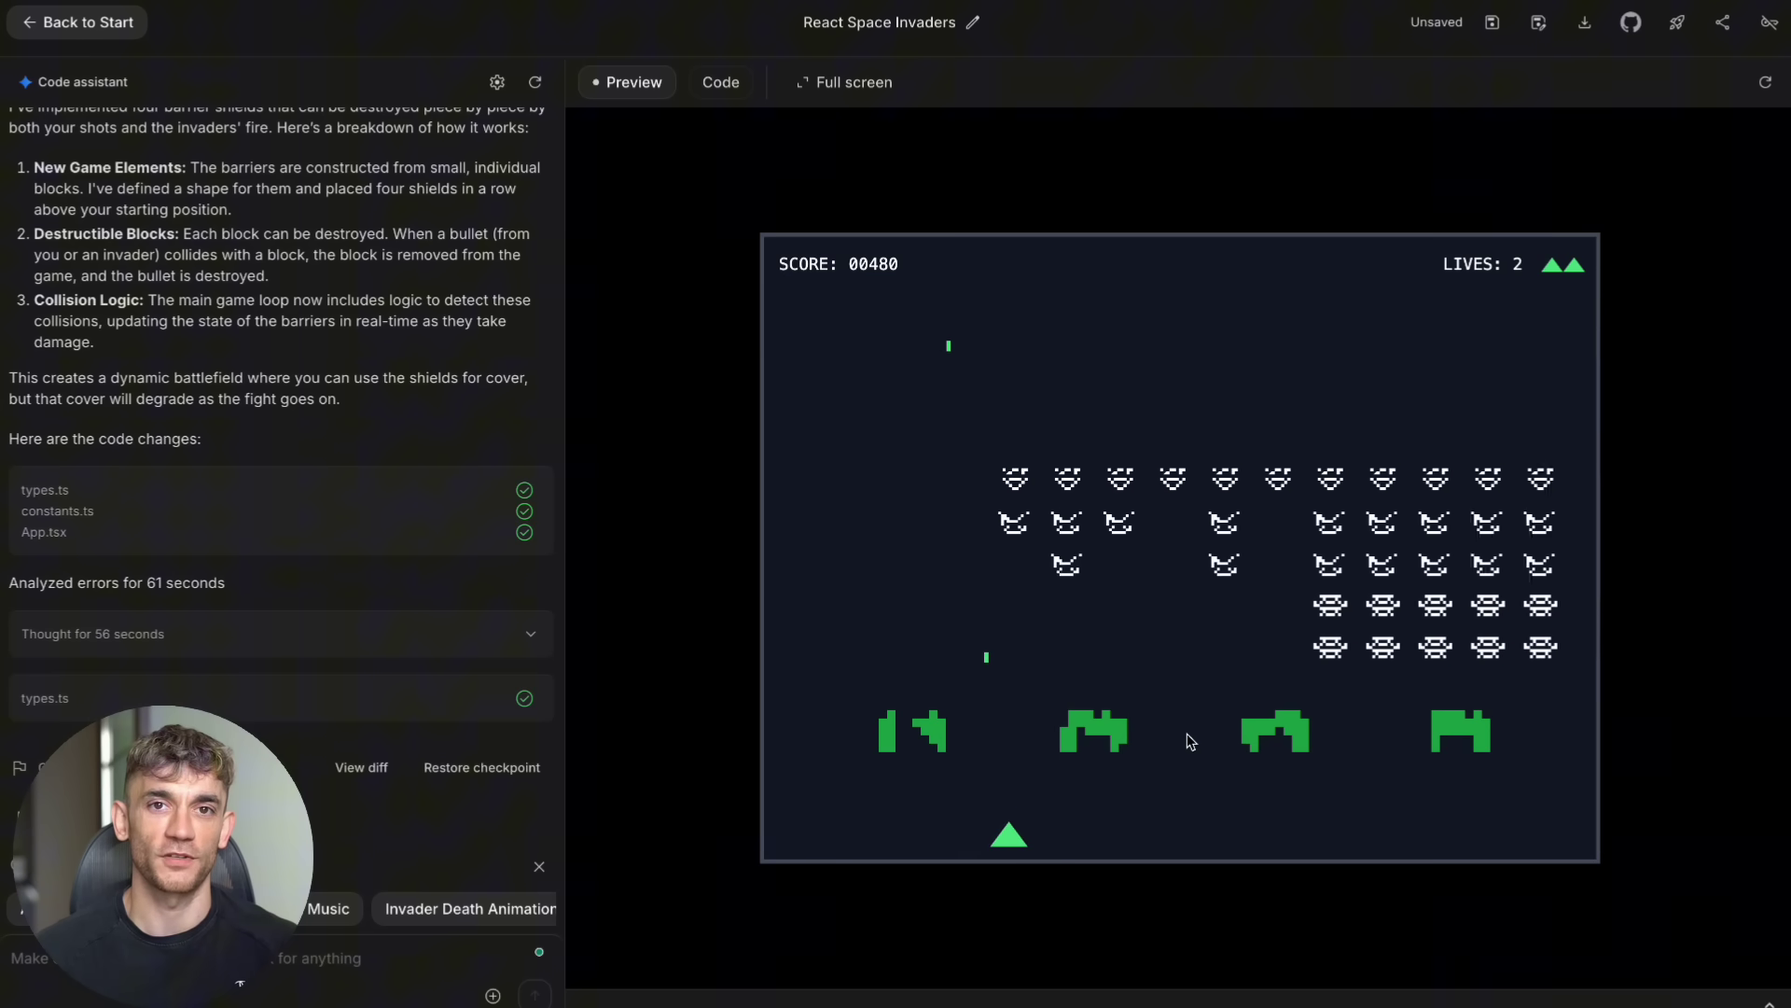
key("space")
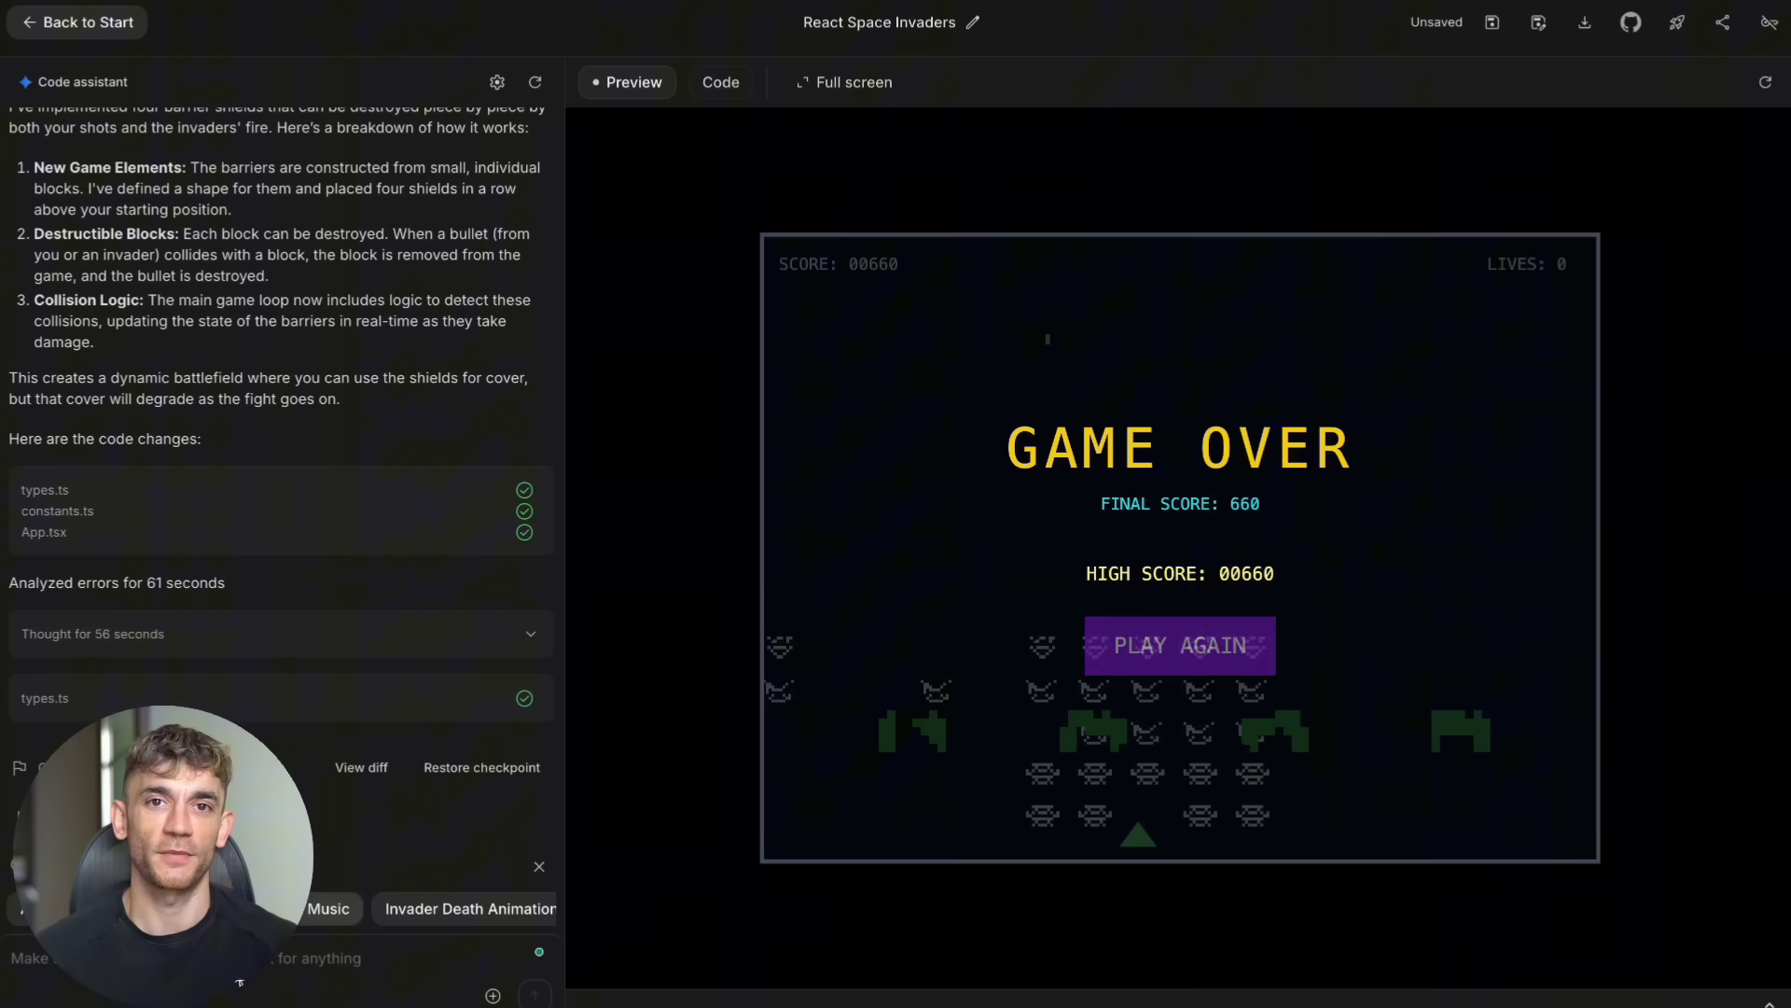
type("Add n")
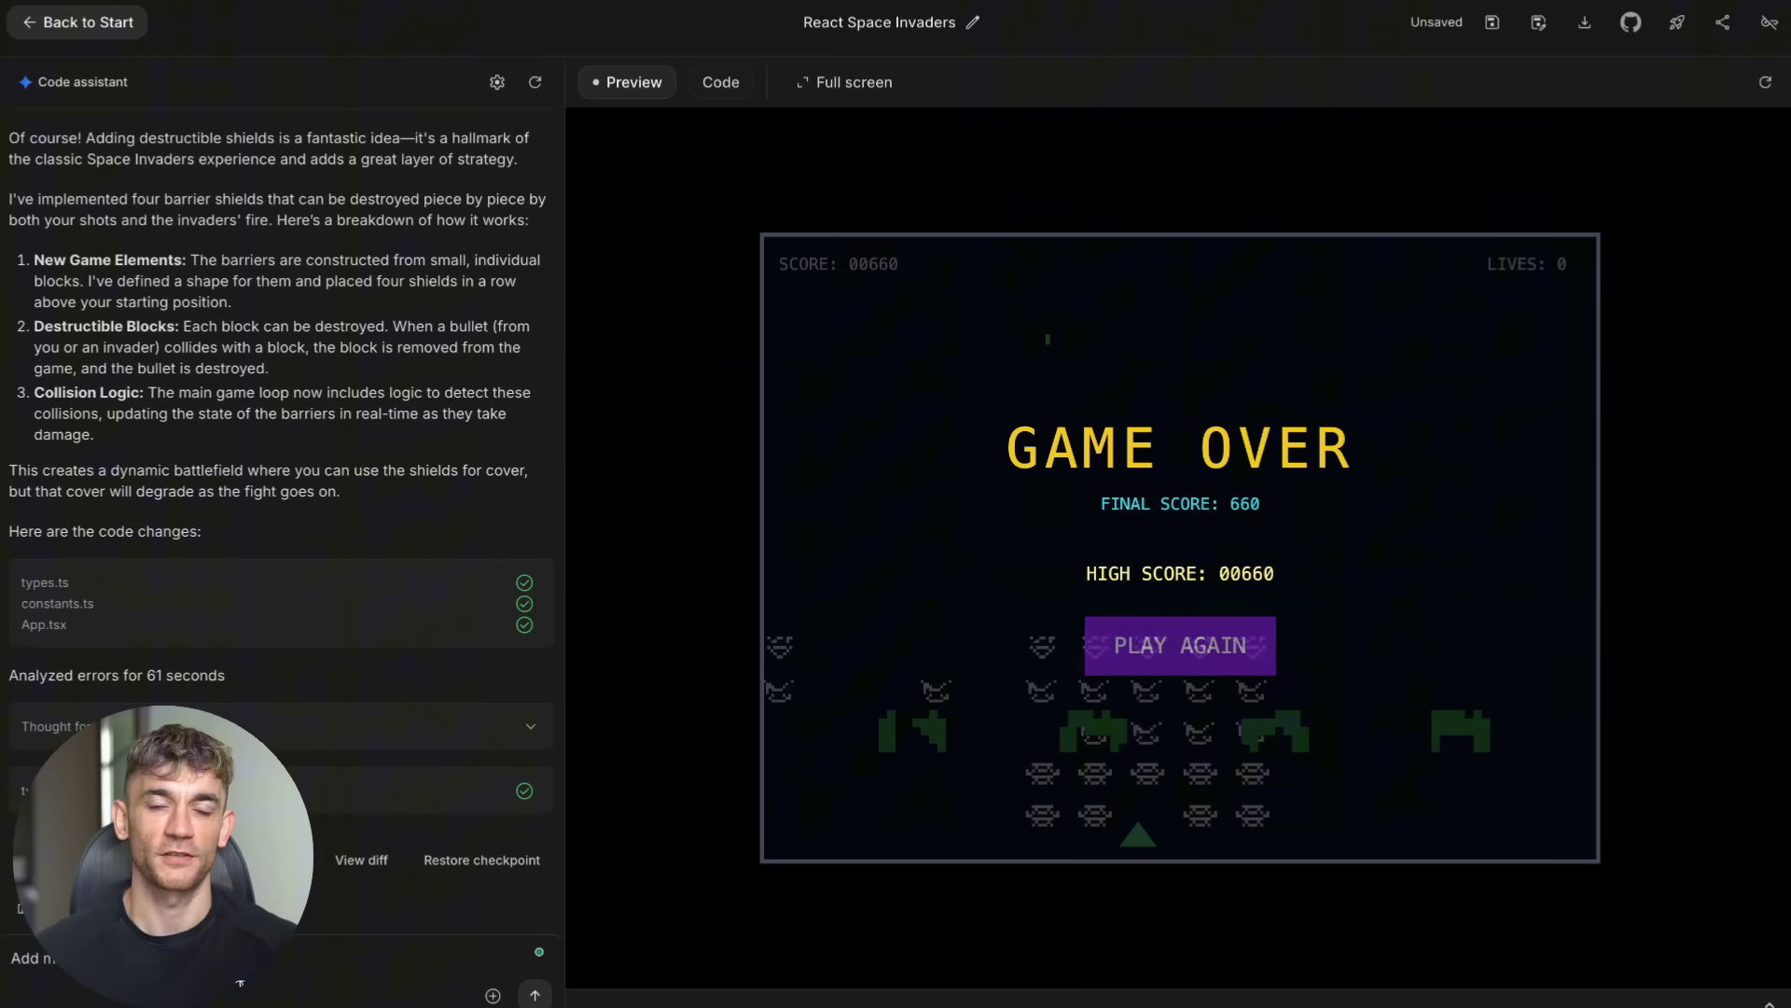
type("ew")
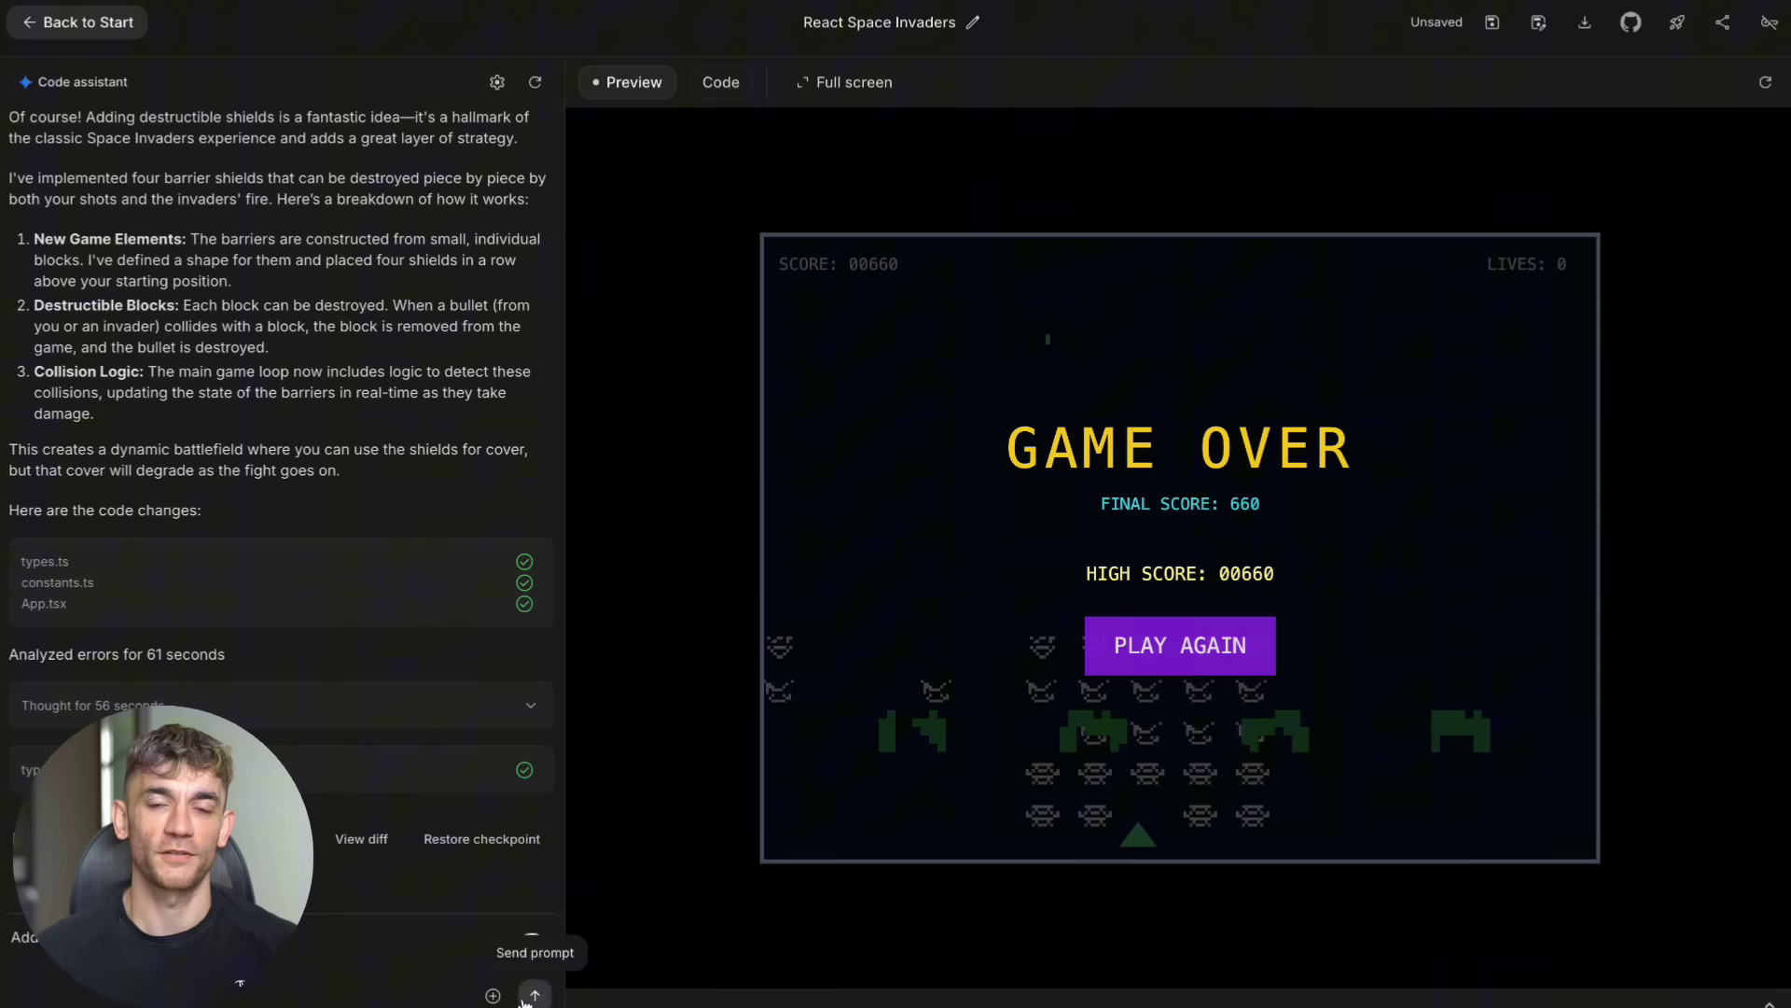
Send the 'Add more effects' request to the Code assistant.
left_click(532, 995)
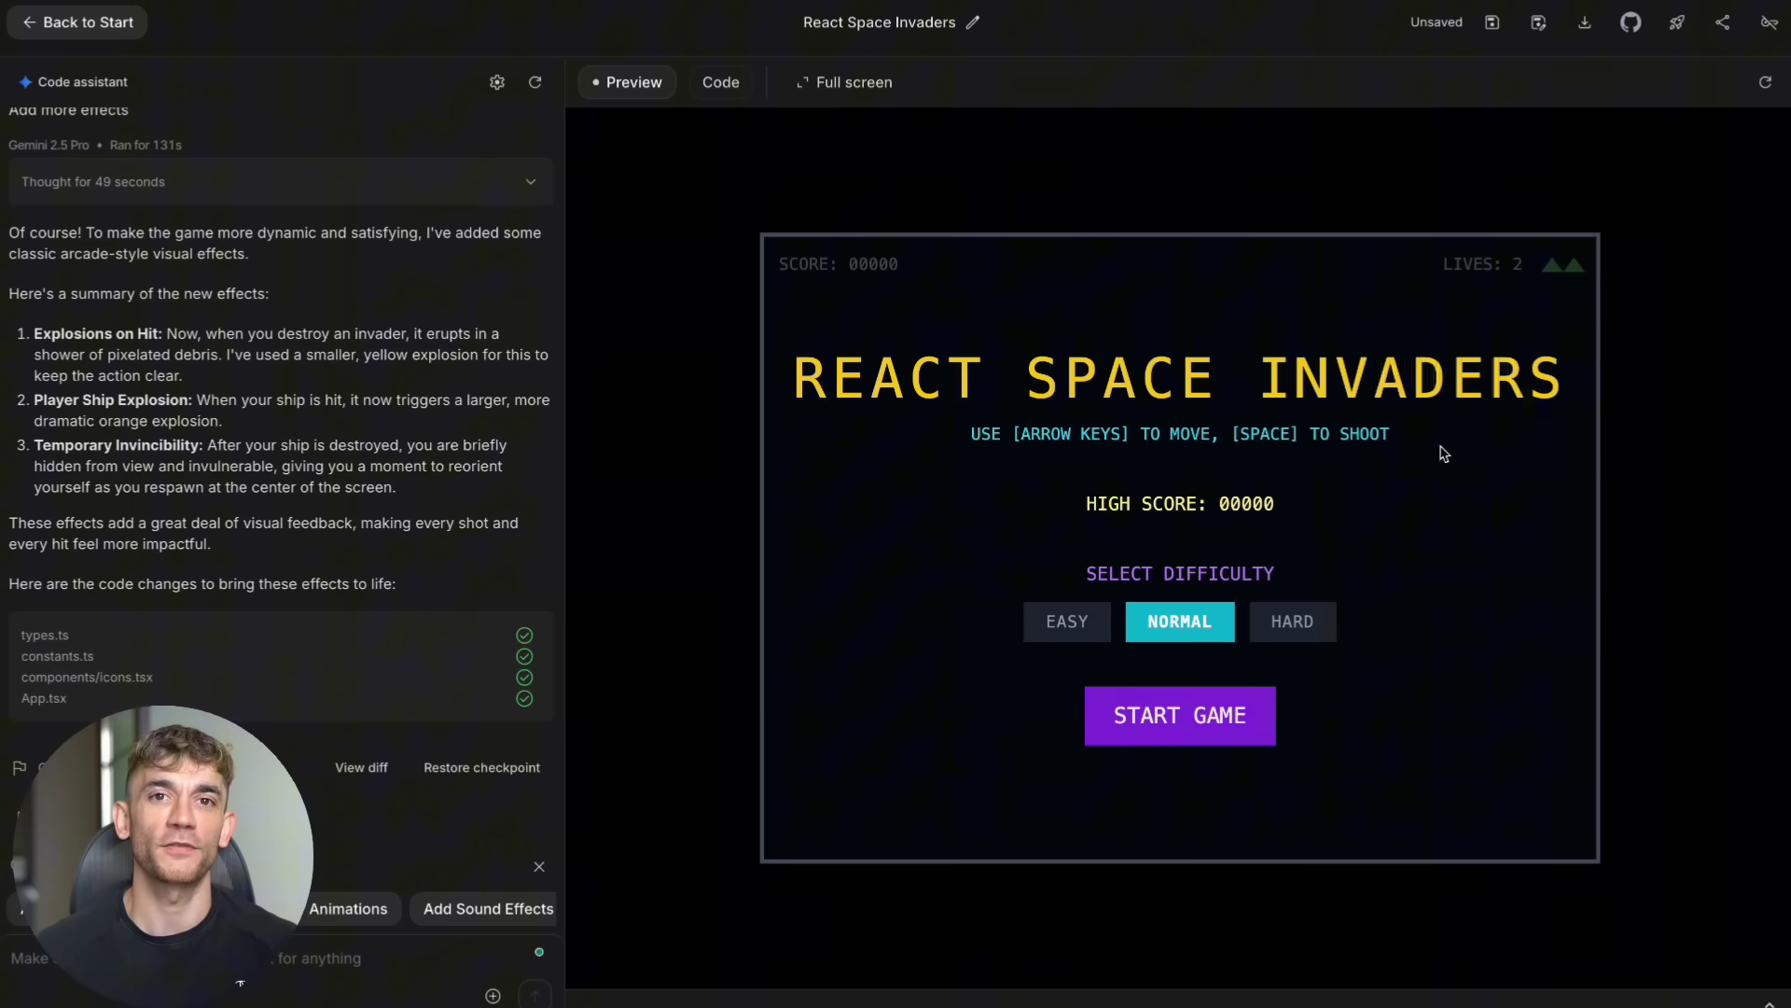
Start an EASY game and shoot invaders while moving left.
left_click(1064, 622)
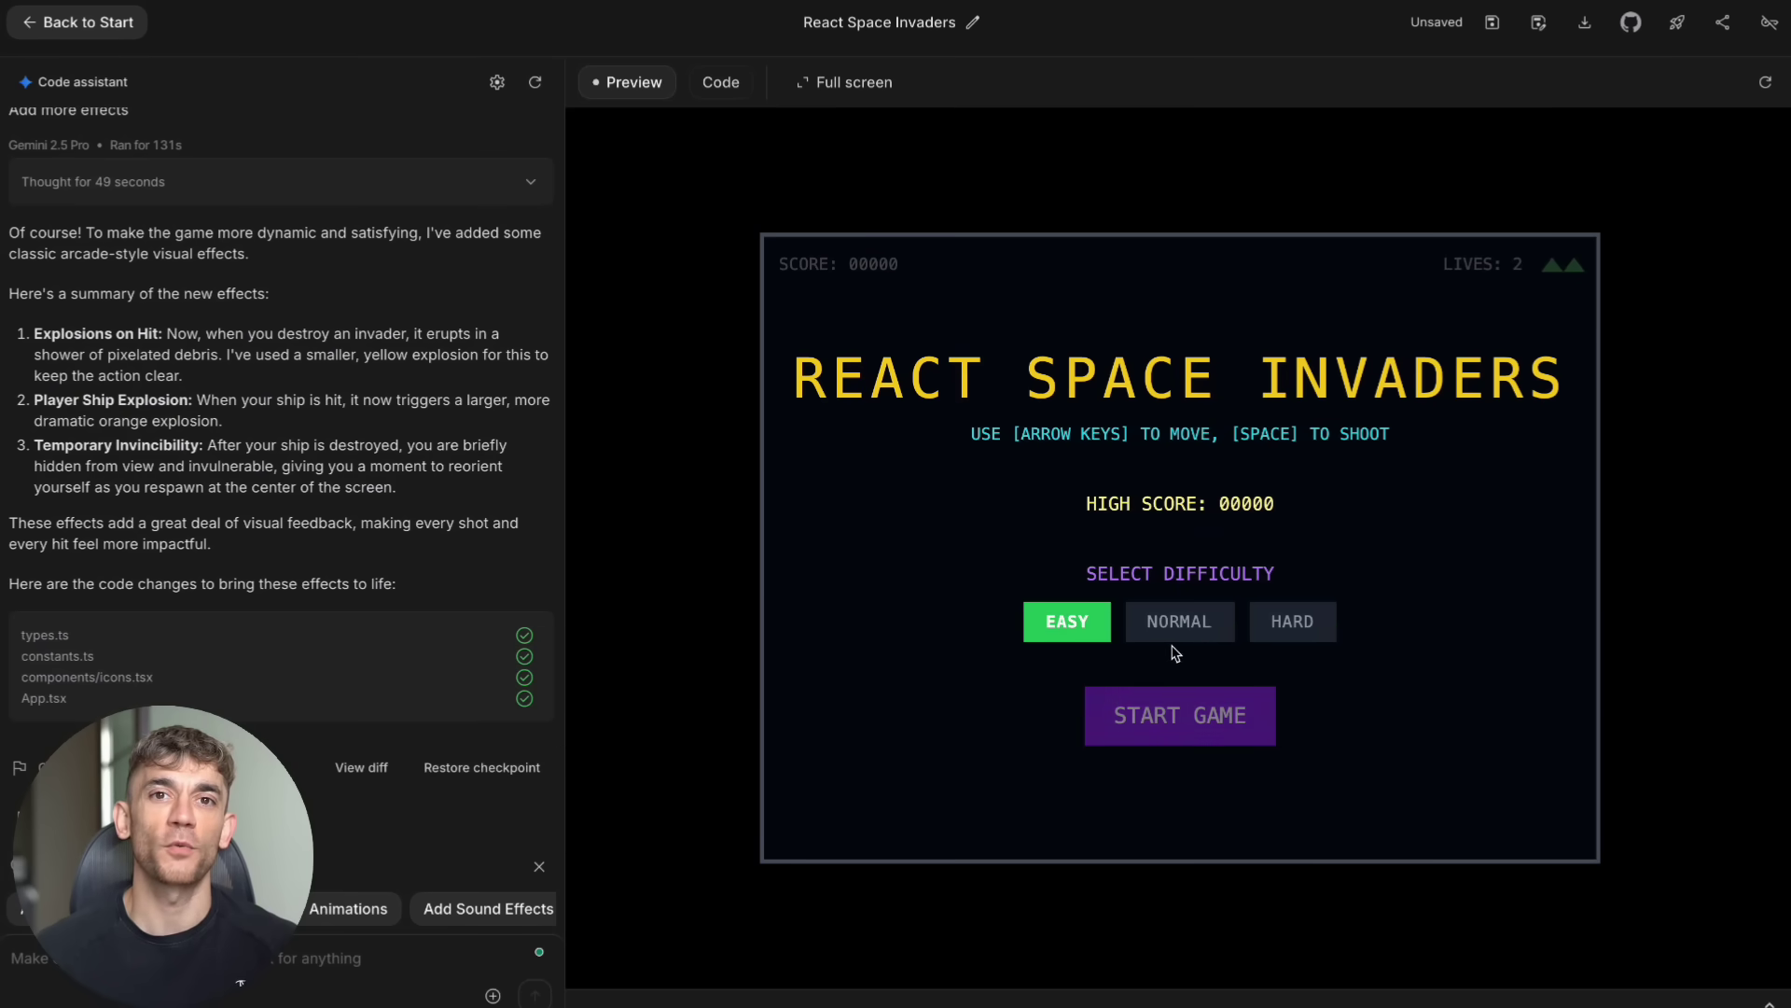
left_click(1217, 730)
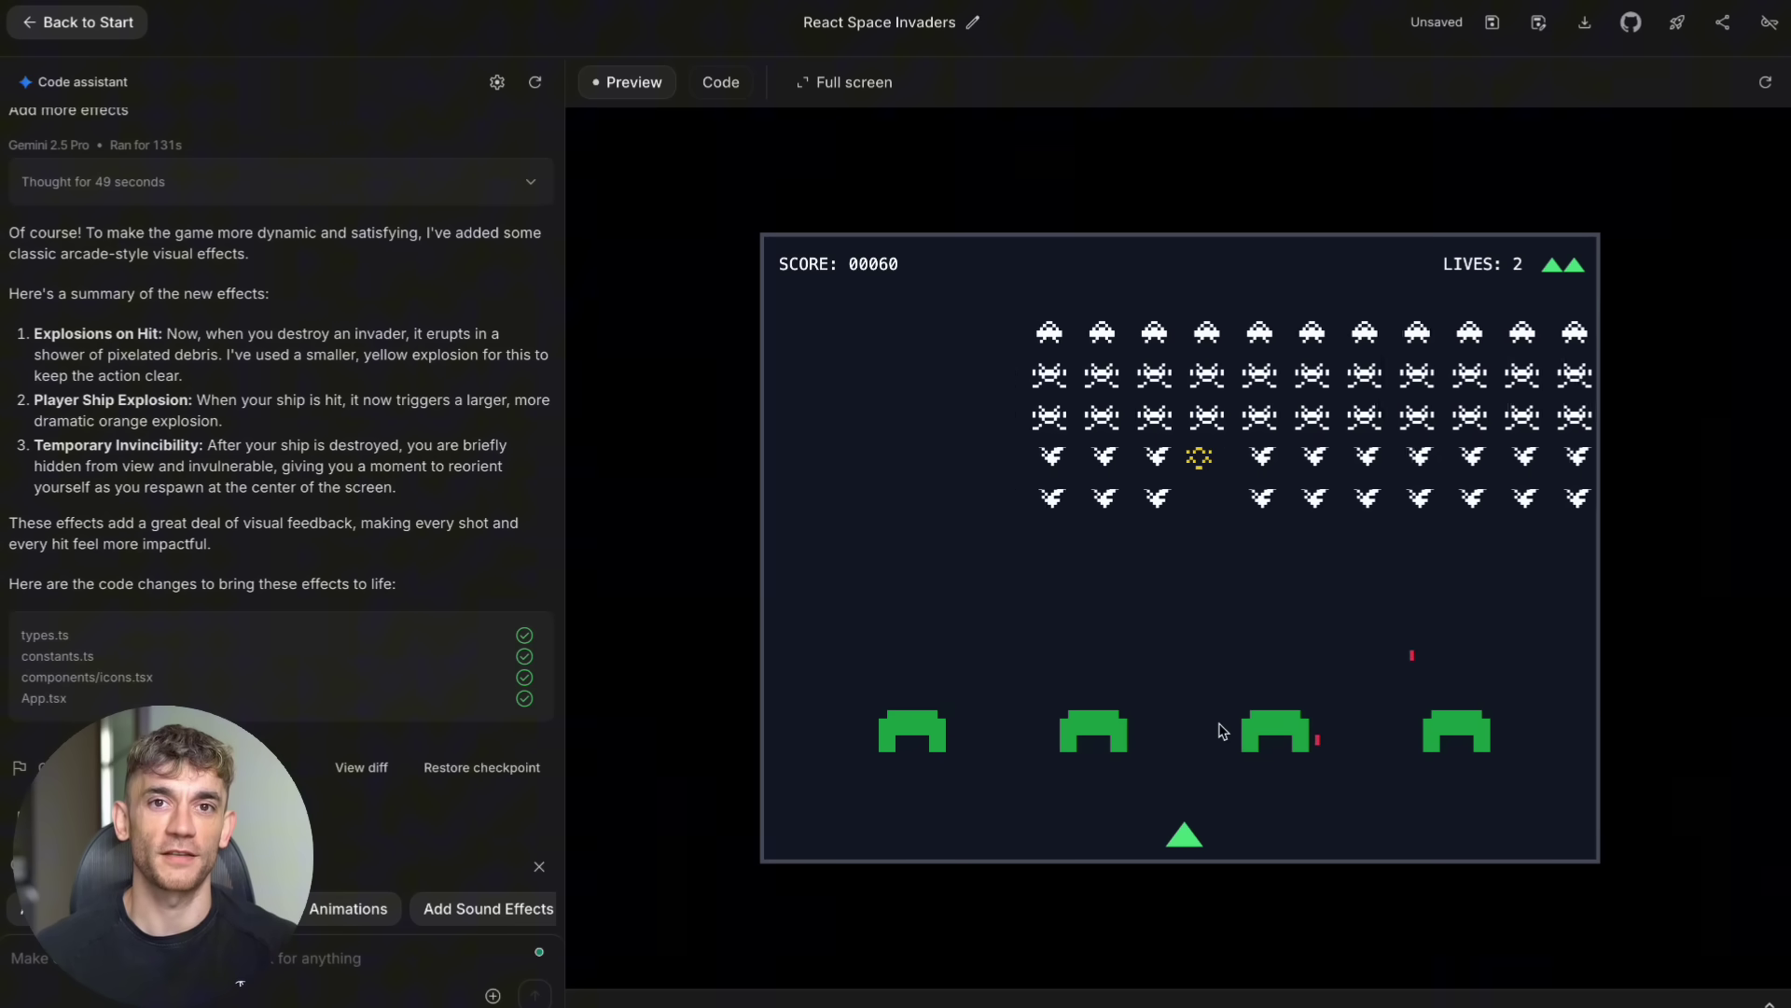
key("Left")
key("space")
key("space")
key("space")
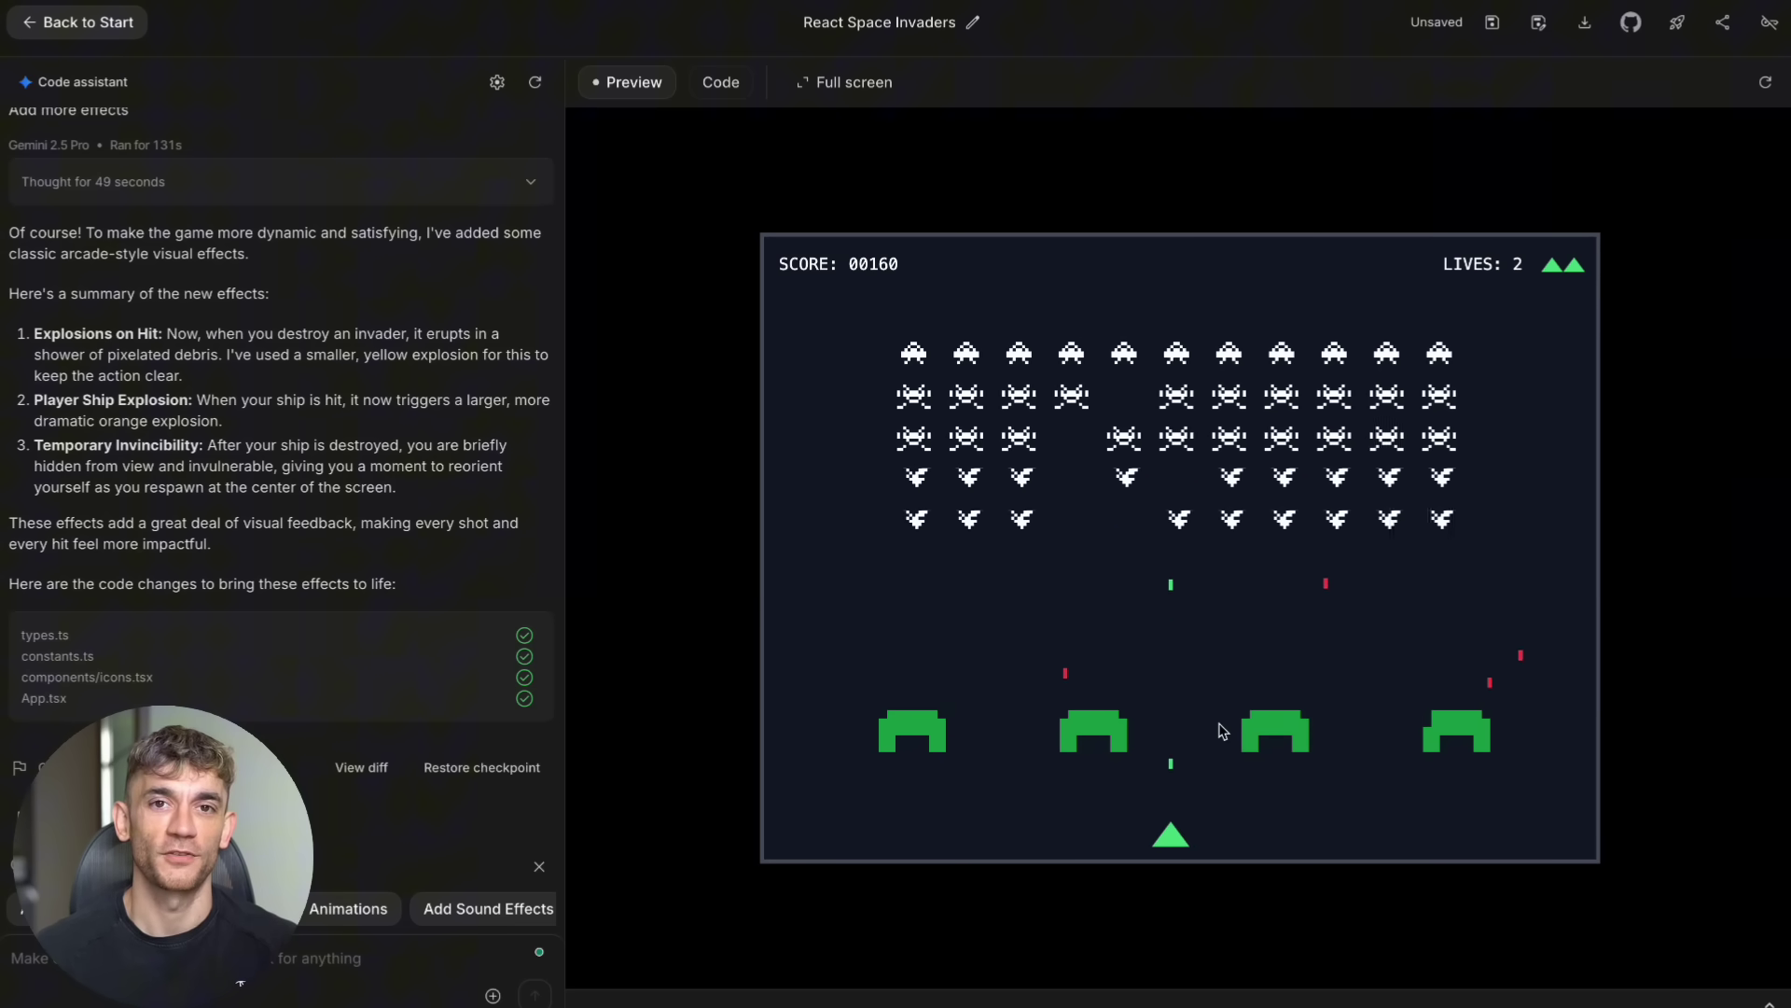
key("space")
key("Left")
key("Left")
key("space")
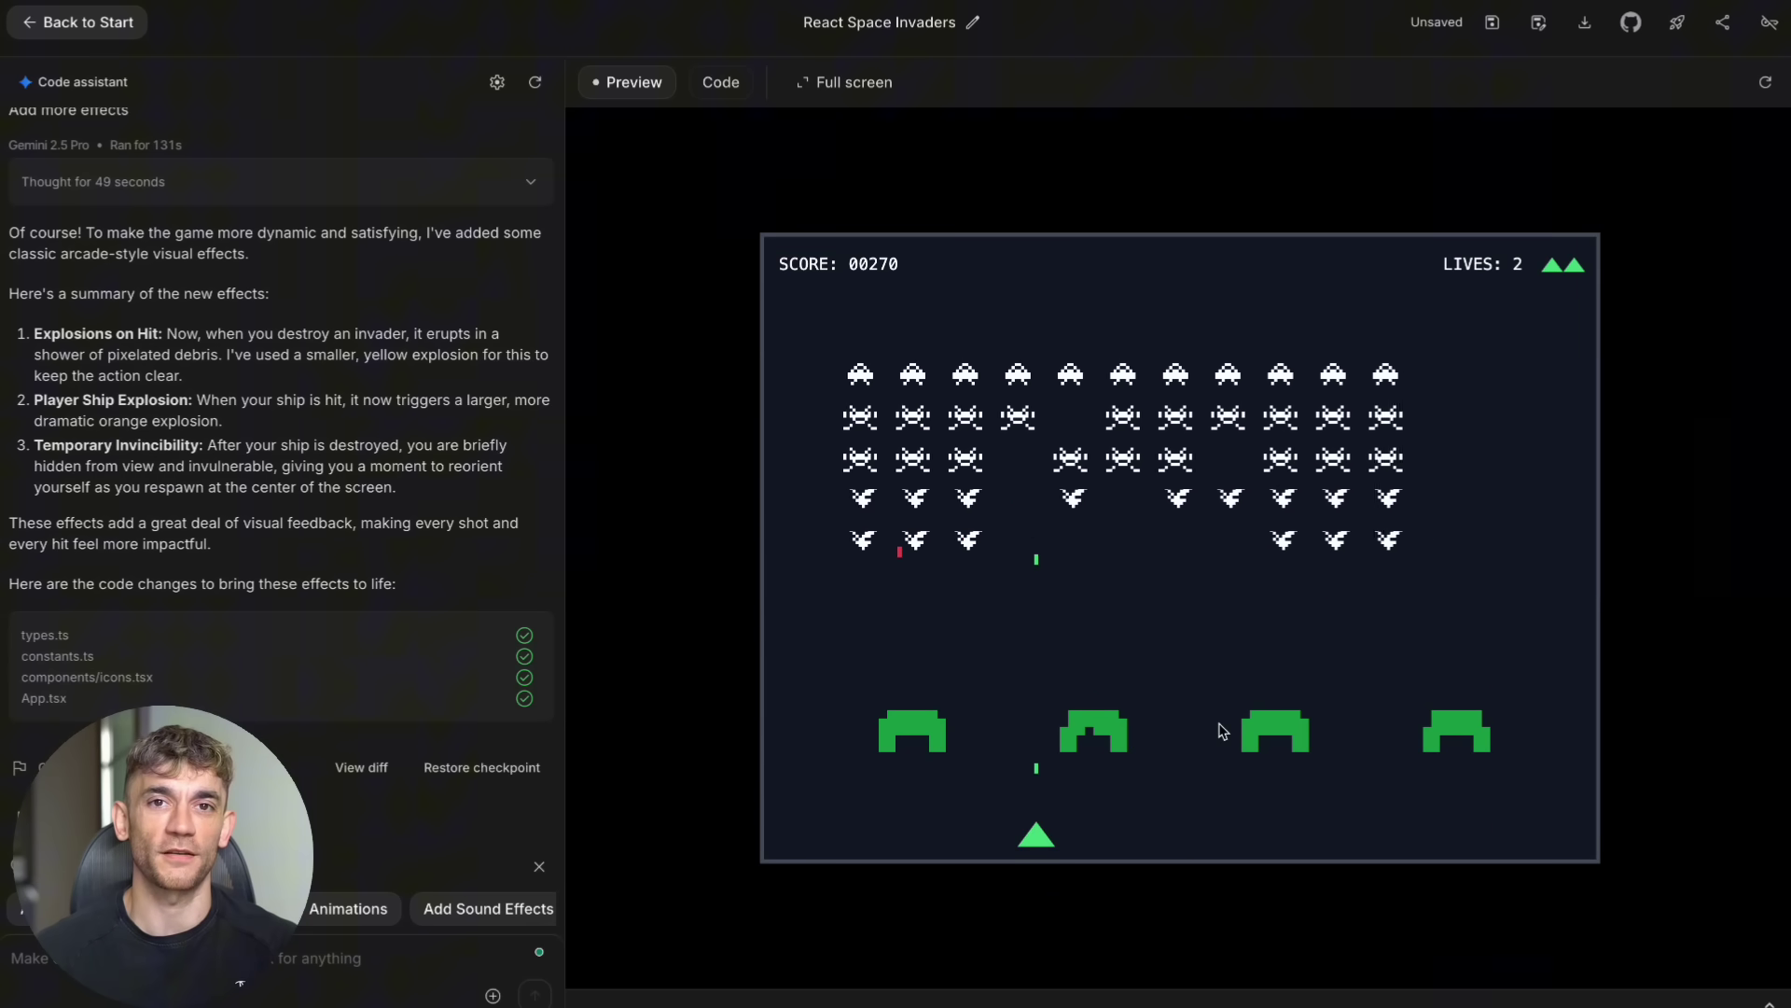
Keep shooting until Game Over at 820 points, then choose PLAY AGAIN.
key("space")
key("space")
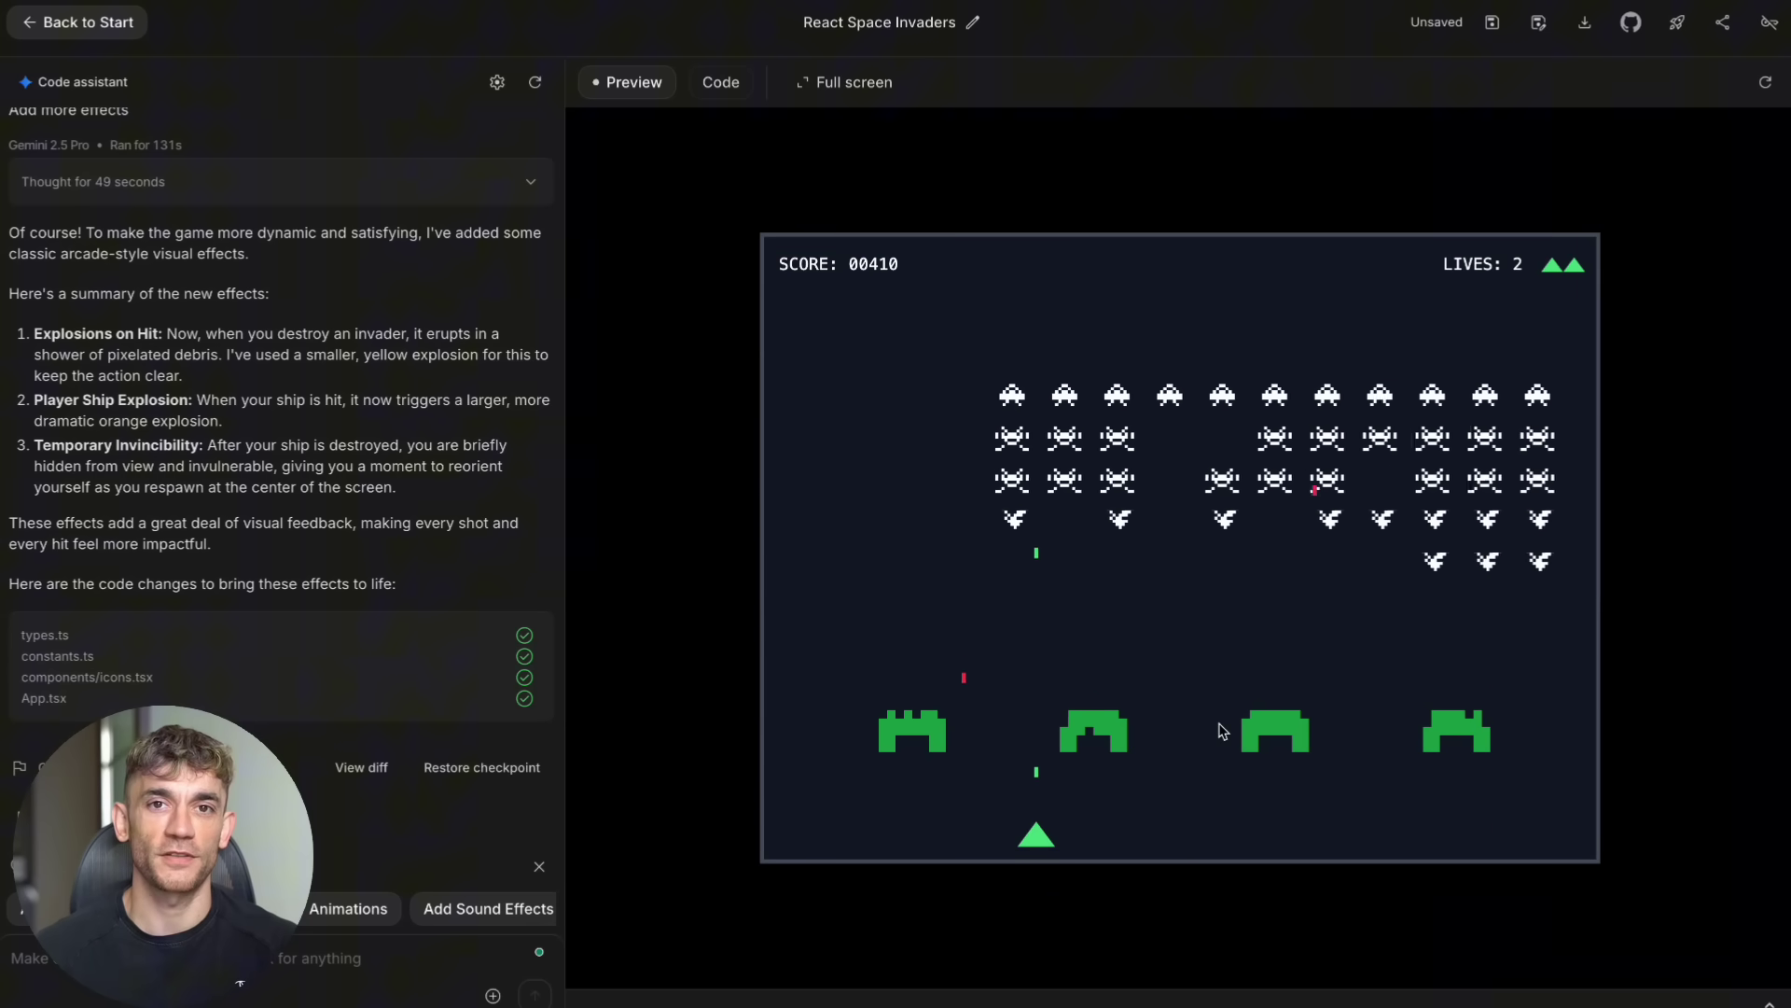
key("space")
key("space")
key("space")
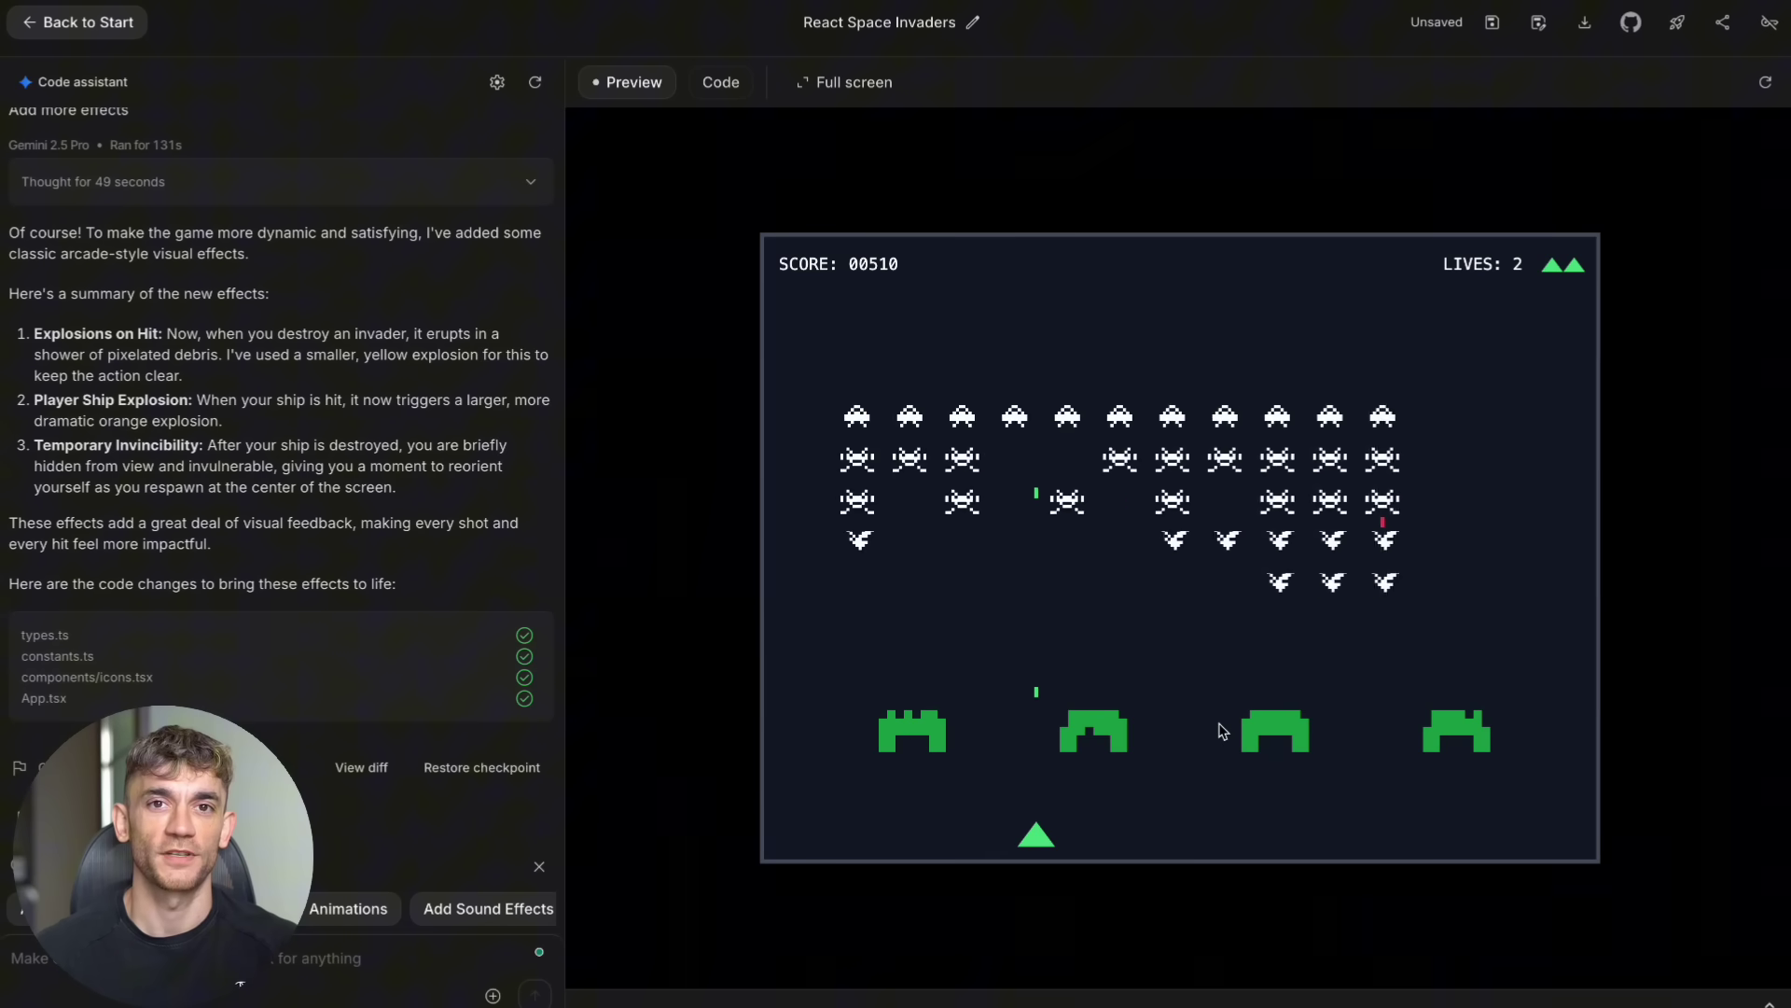
key("space")
key("space")
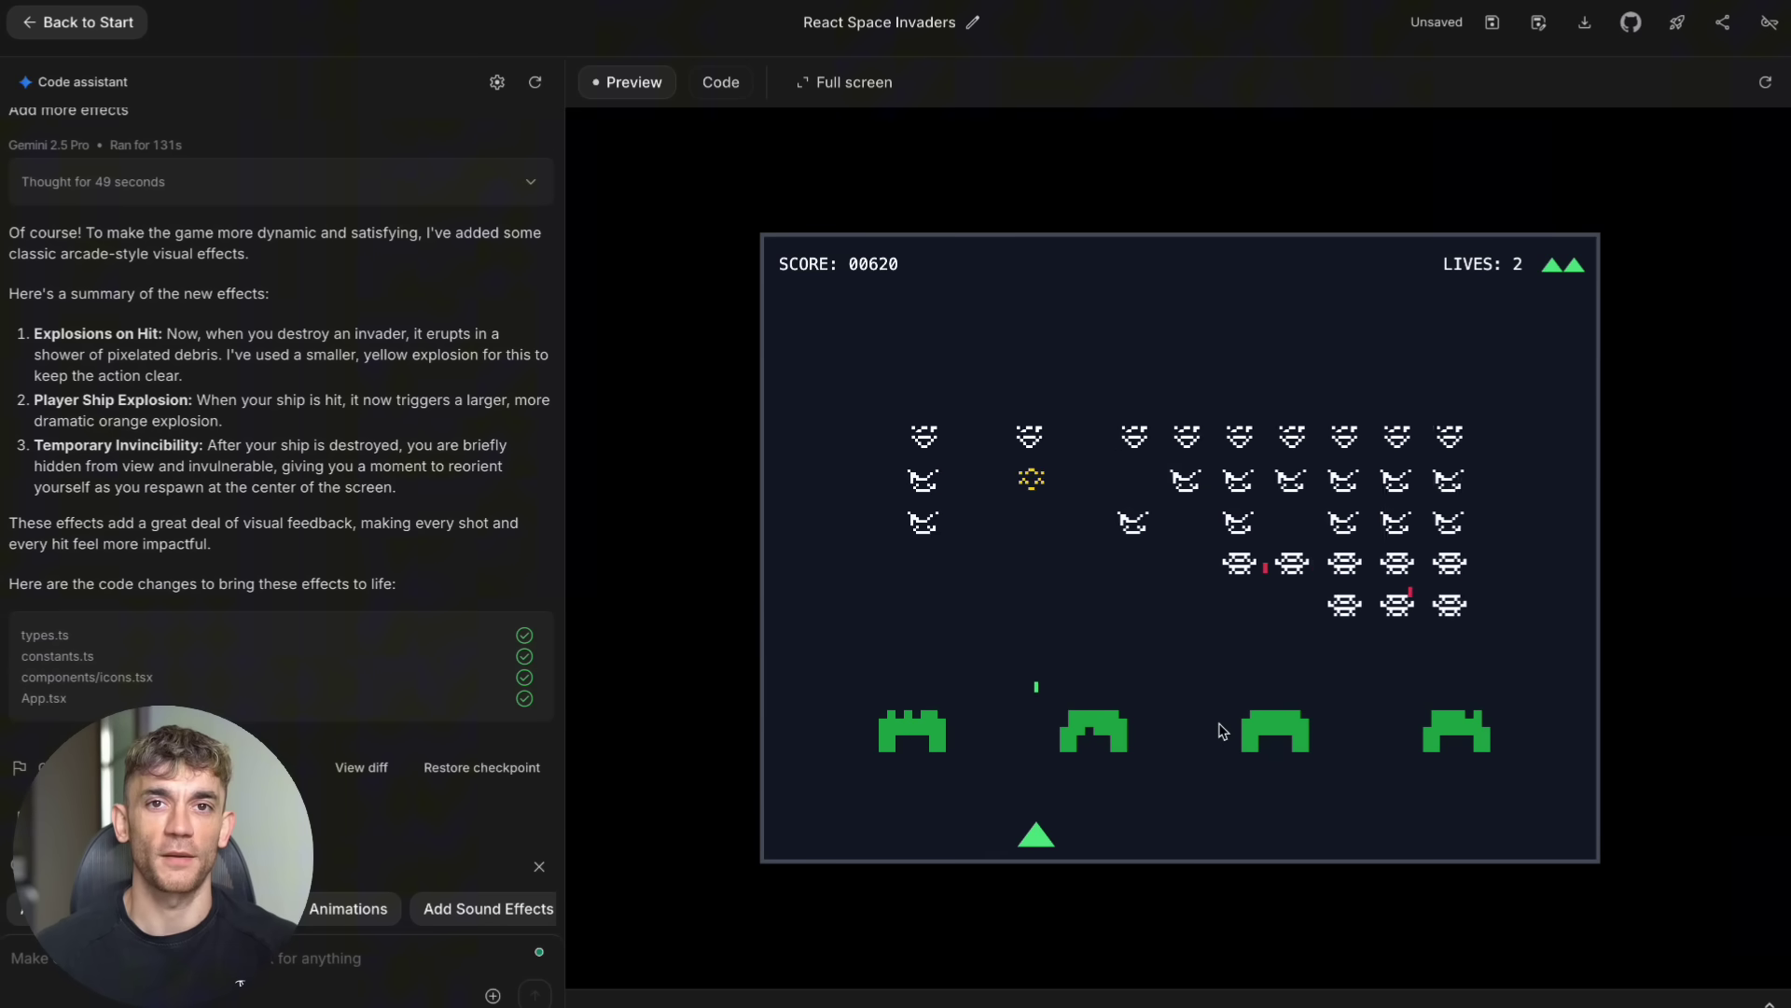
key("Right")
key("space")
key("Right")
key("Right")
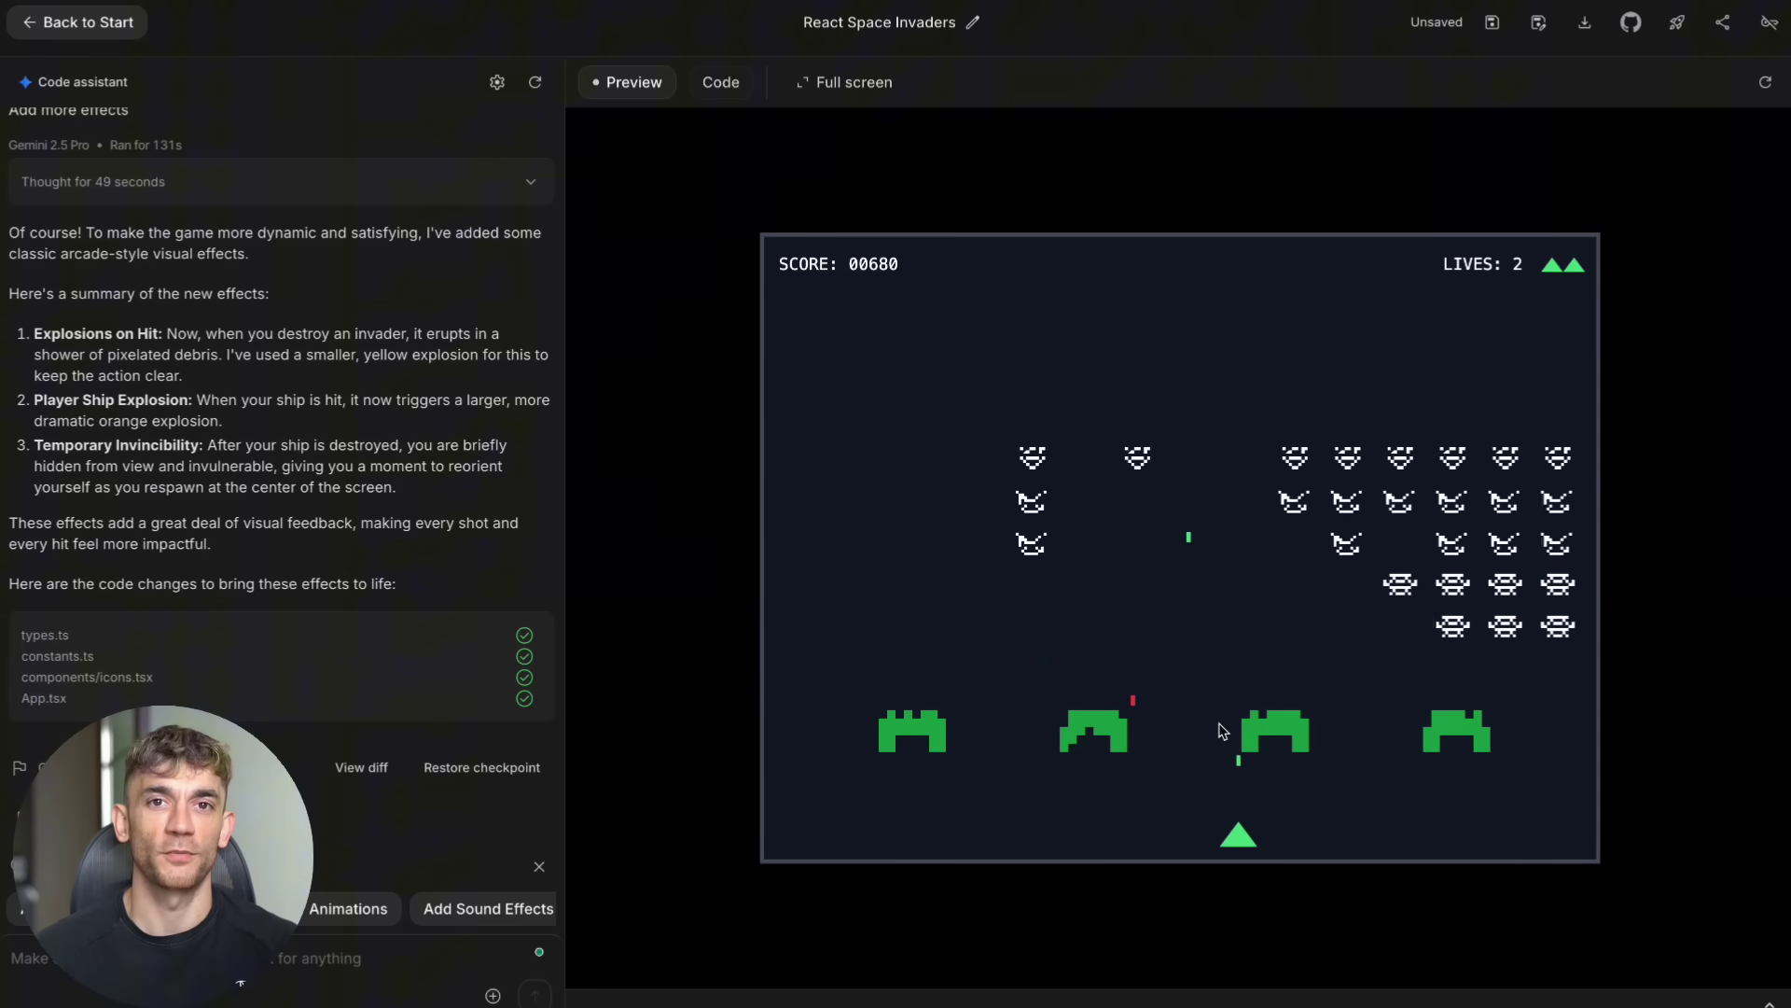
key("space")
key("Right")
key("Right")
key("space")
key("space")
key("Left")
key("space")
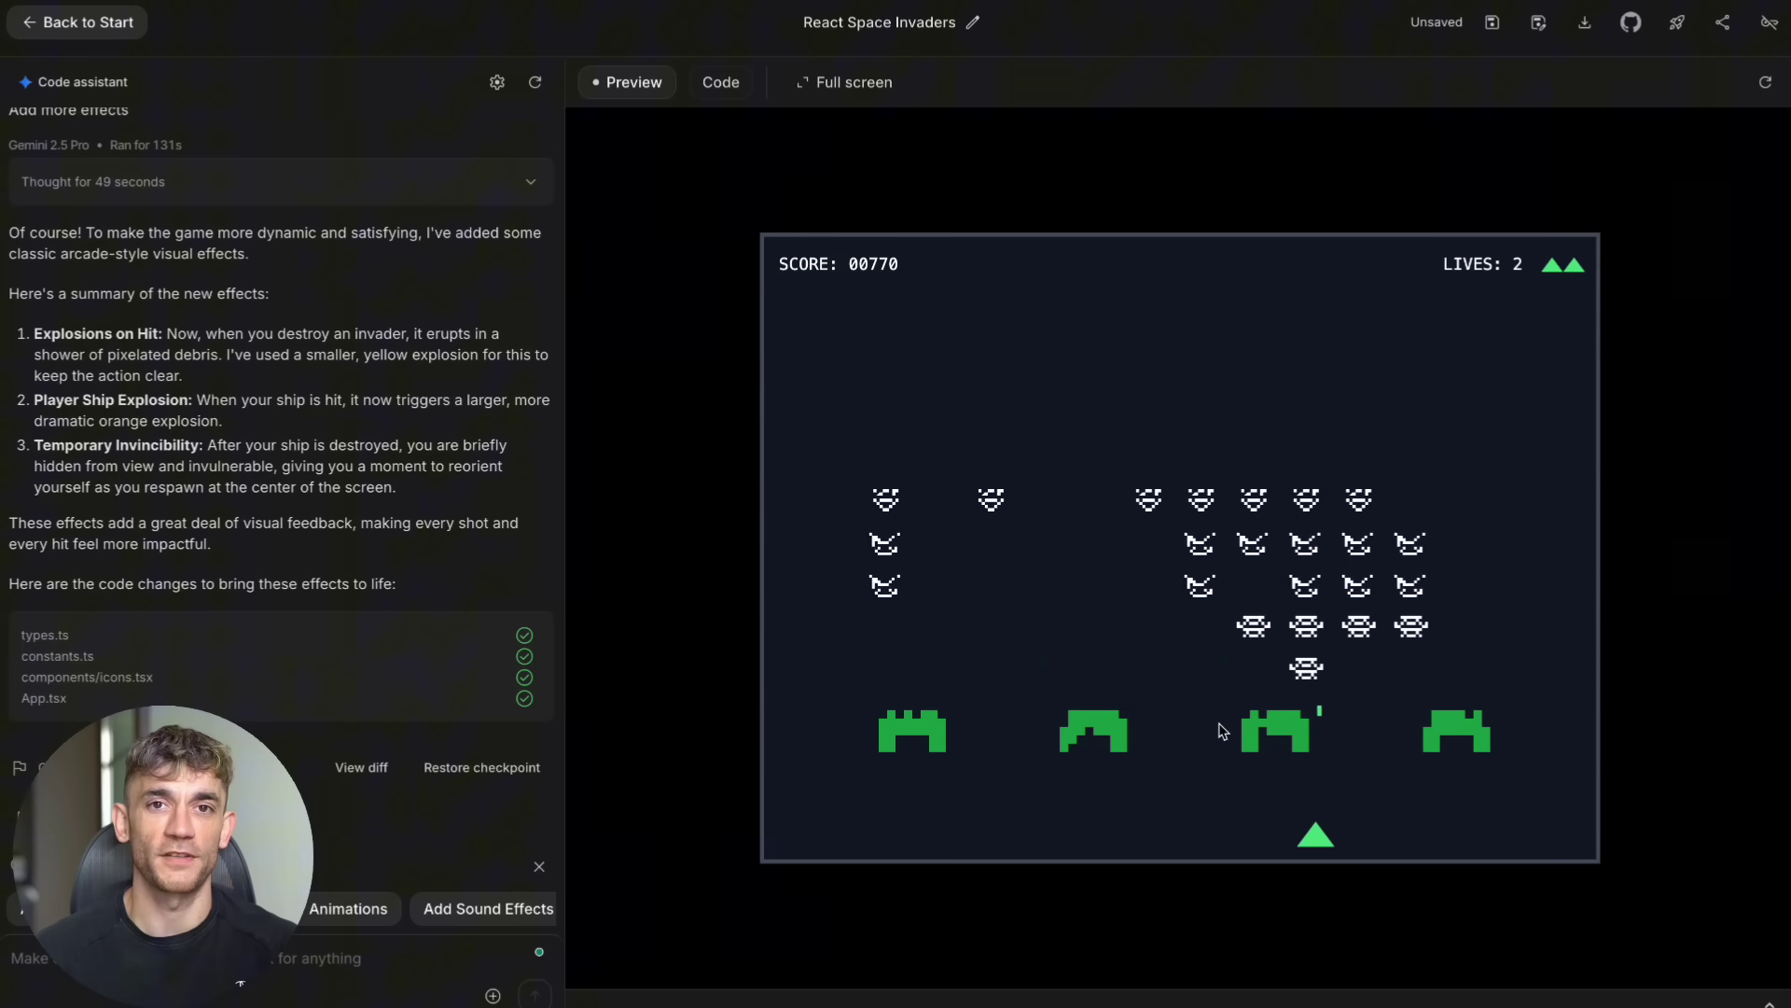
key("Right")
key("space")
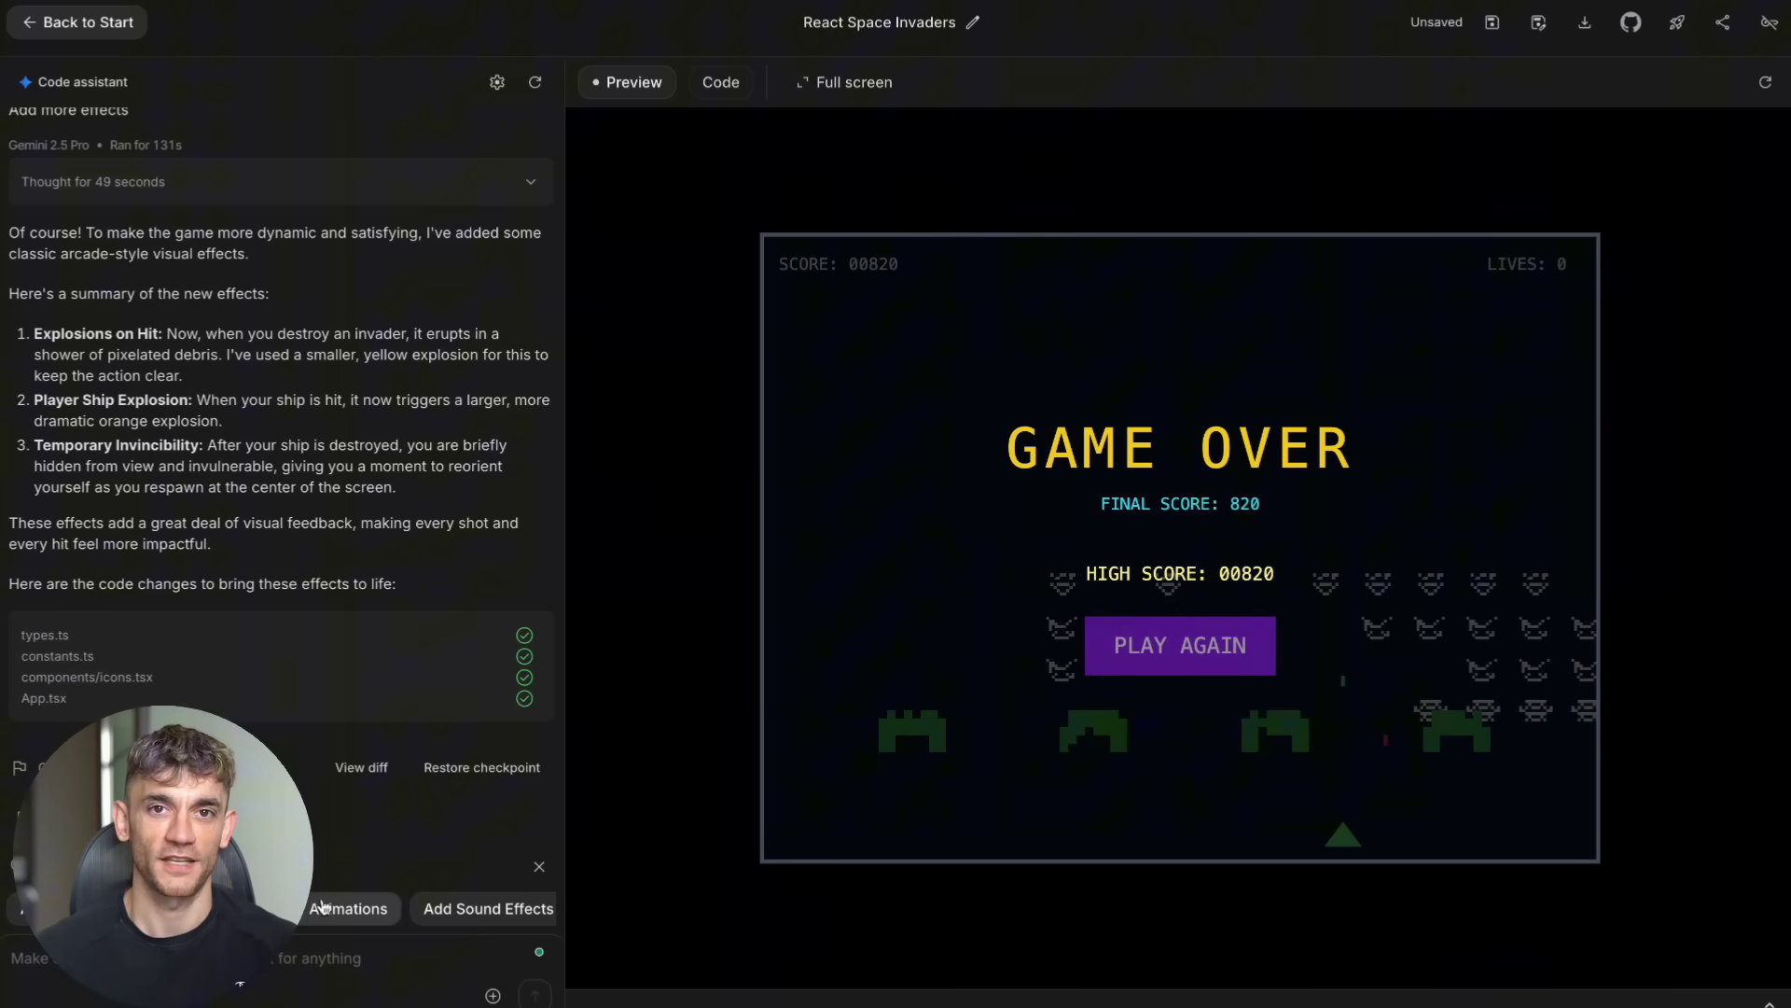
left_click(1141, 647)
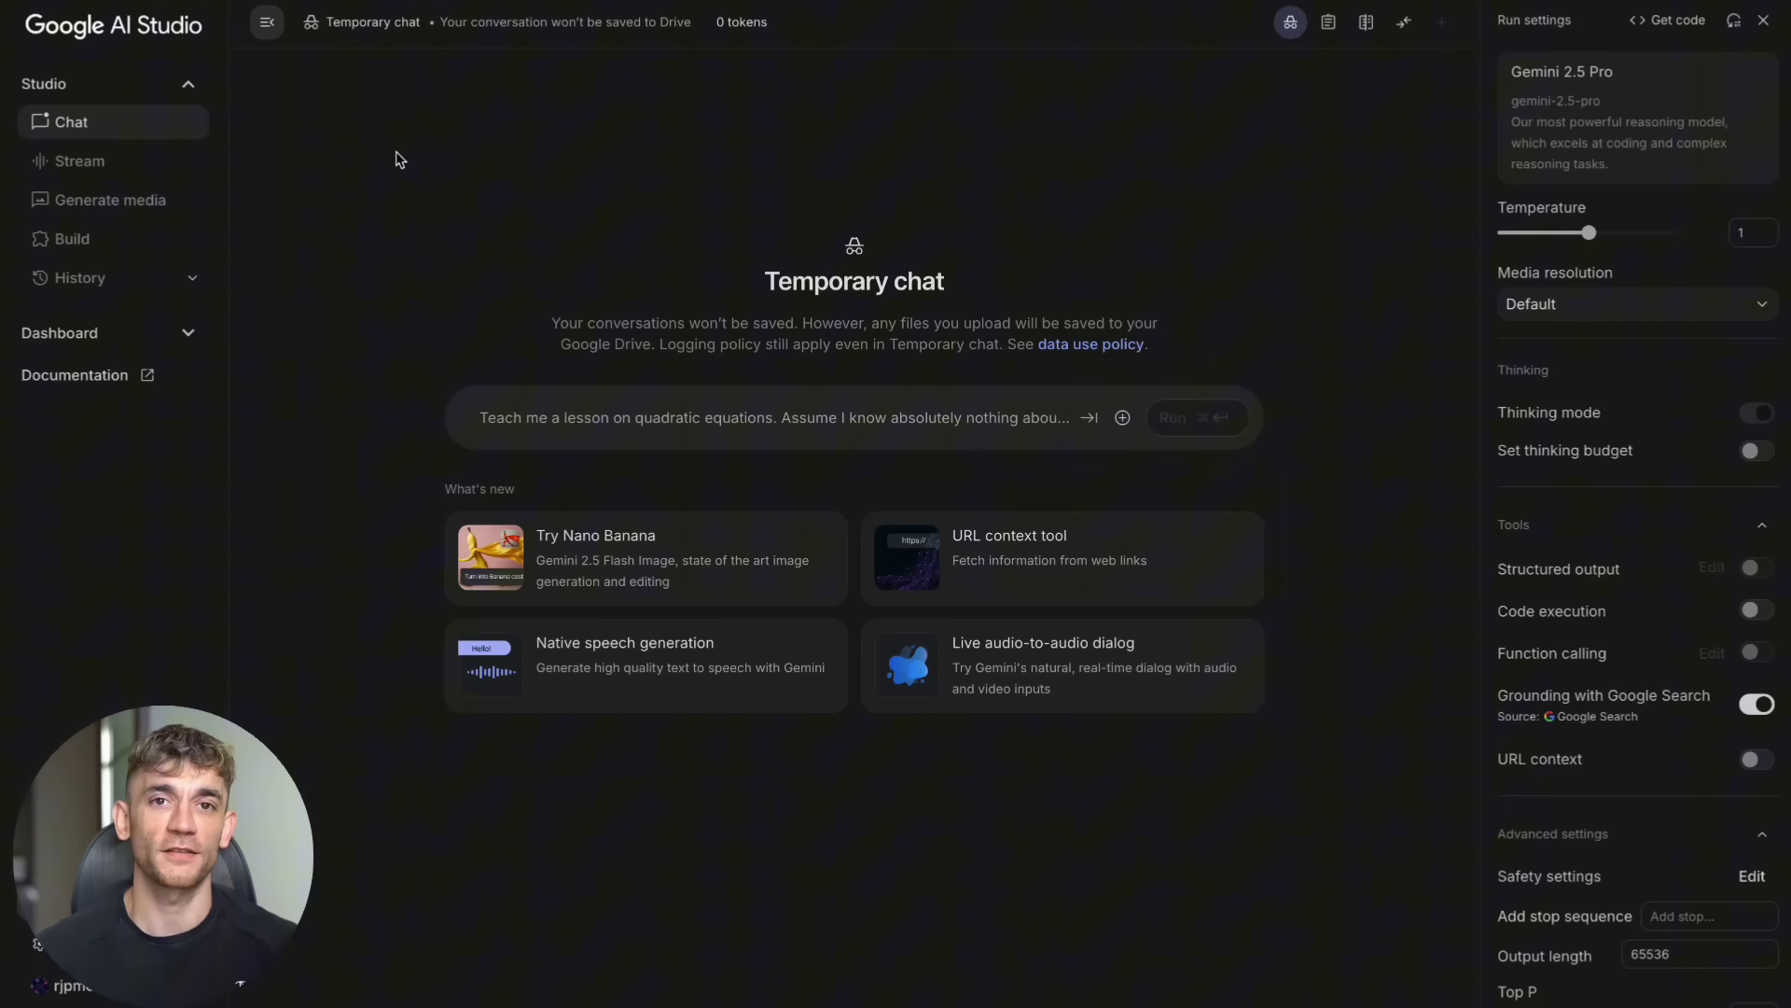
Return to the Build page to browse its Showcase example apps.
left_click(131, 245)
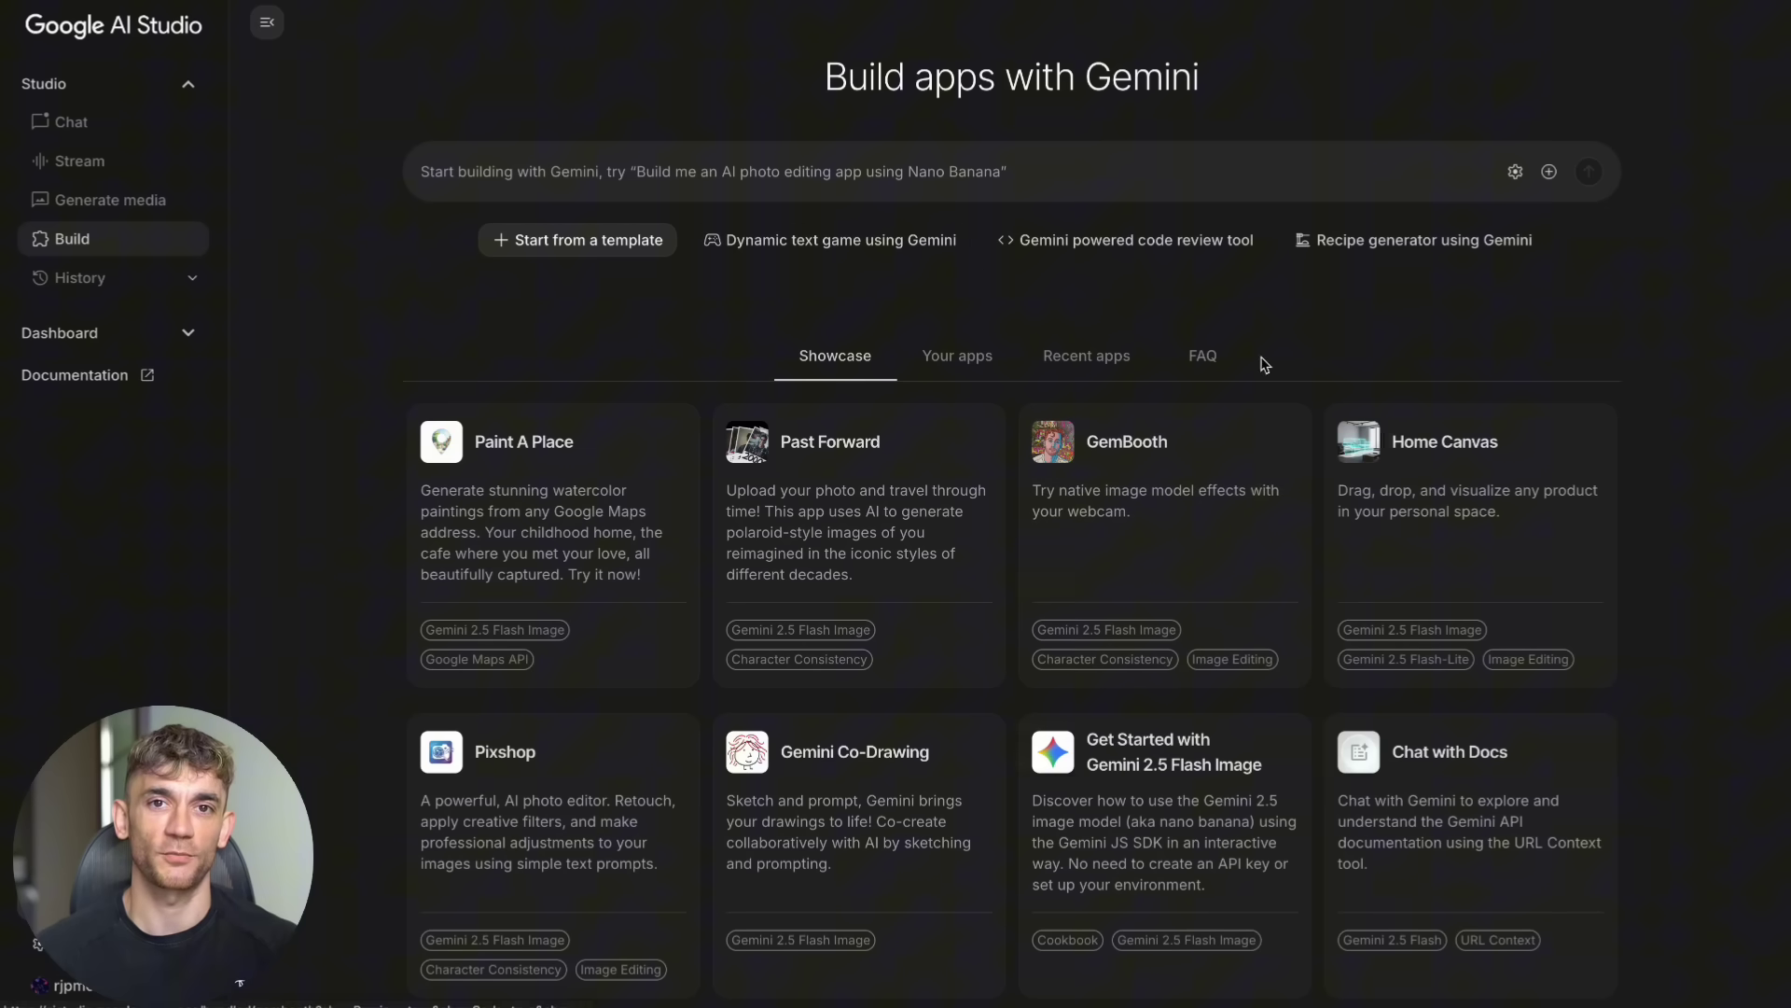
scroll(732, 369, "down", 3)
scroll(731, 373, "down", 2)
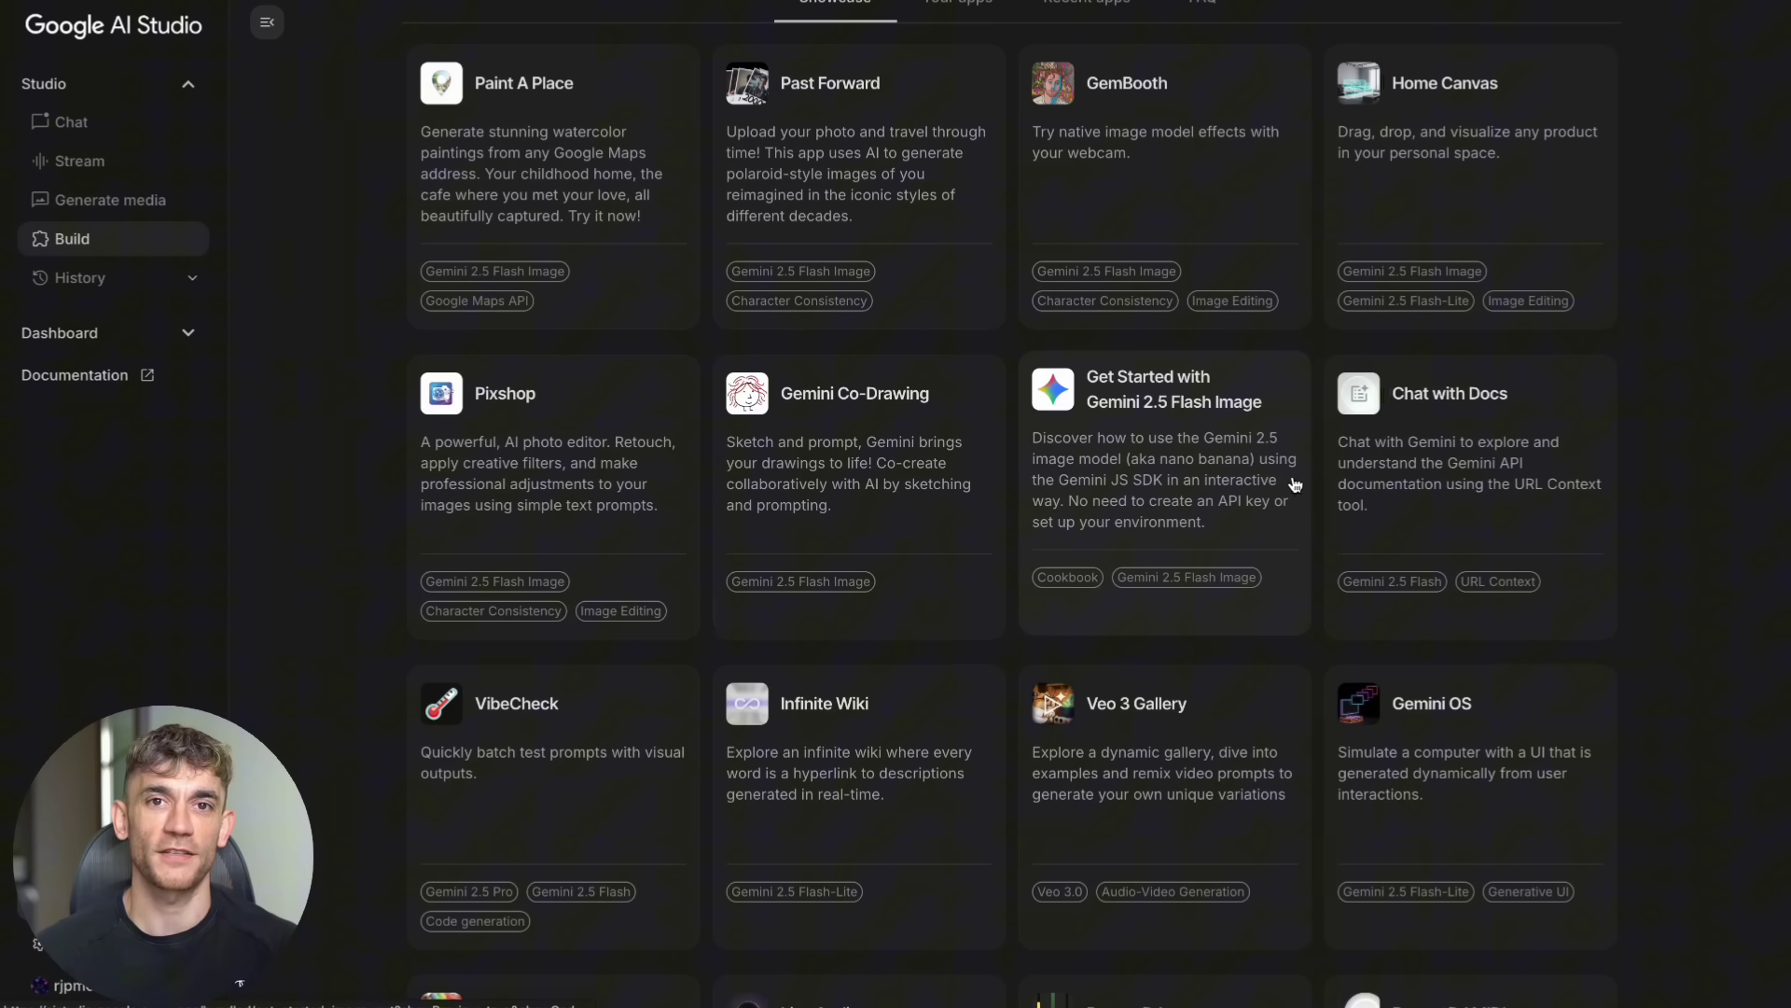
scroll(1166, 652, "down", 1)
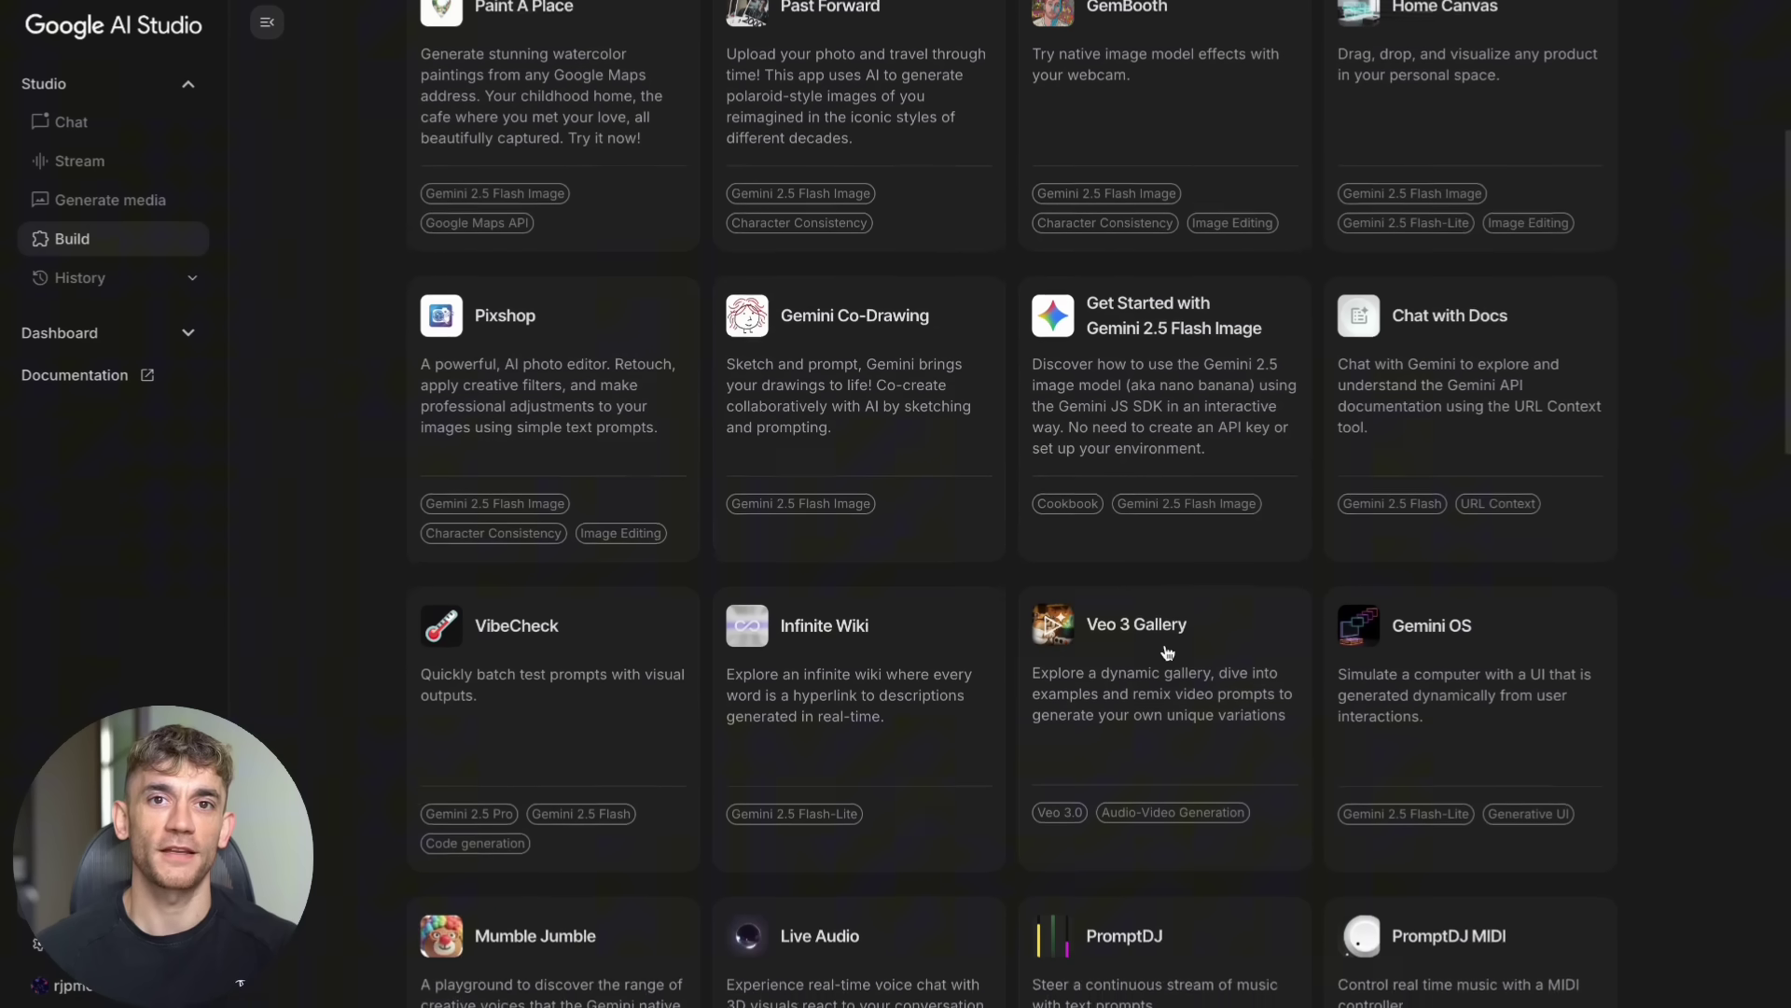
scroll(1166, 654, "down", 3)
scroll(1165, 653, "down", 4)
scroll(1166, 653, "down", 3)
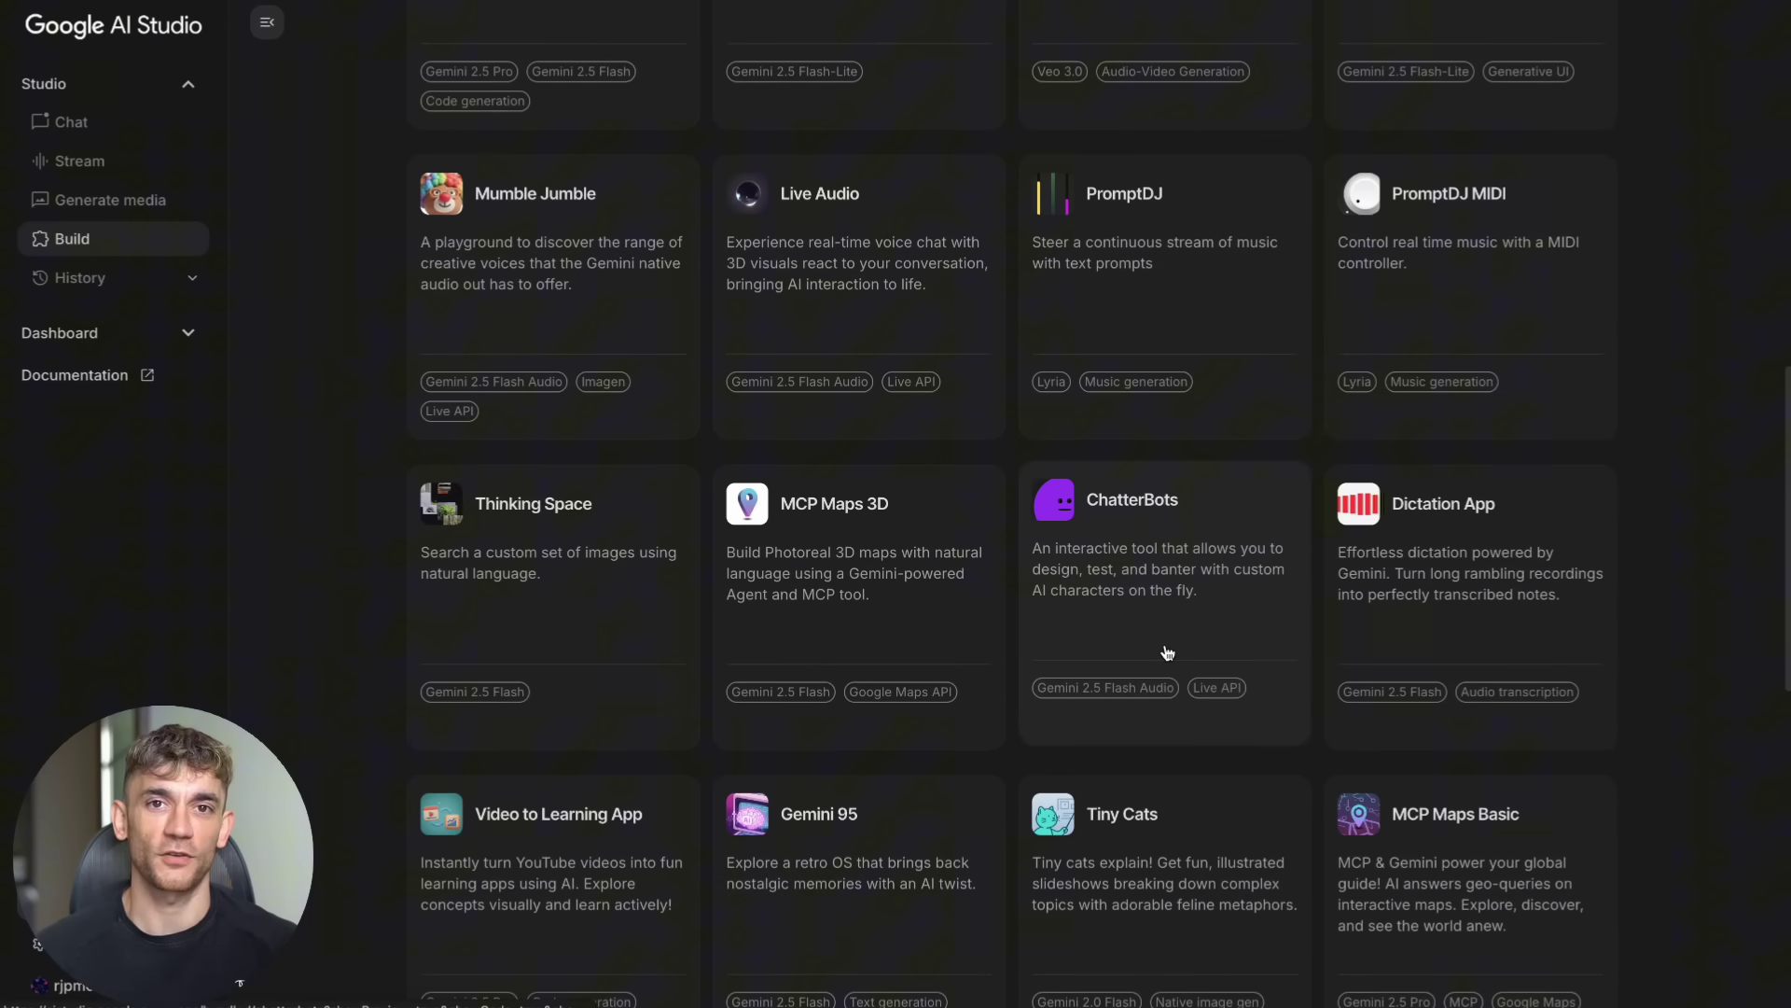
scroll(1166, 652, "down", 1)
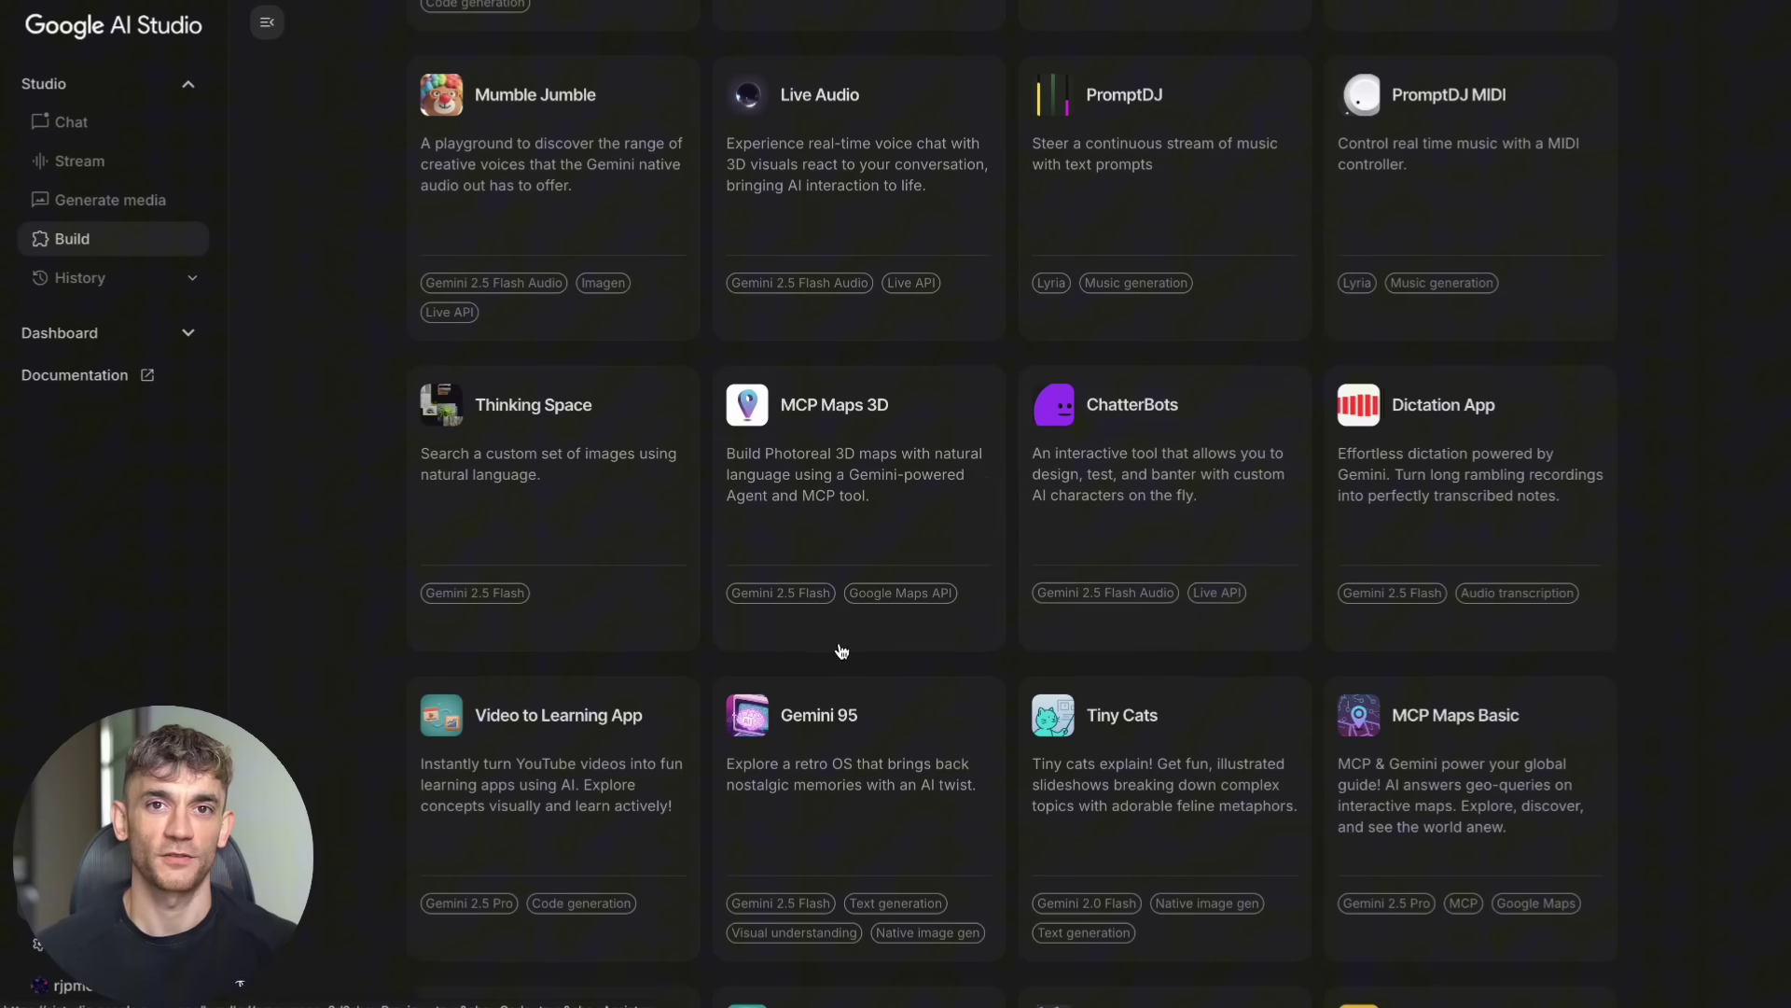
scroll(1266, 834, "down", 1)
scroll(1265, 834, "down", 3)
scroll(1265, 834, "down", 4)
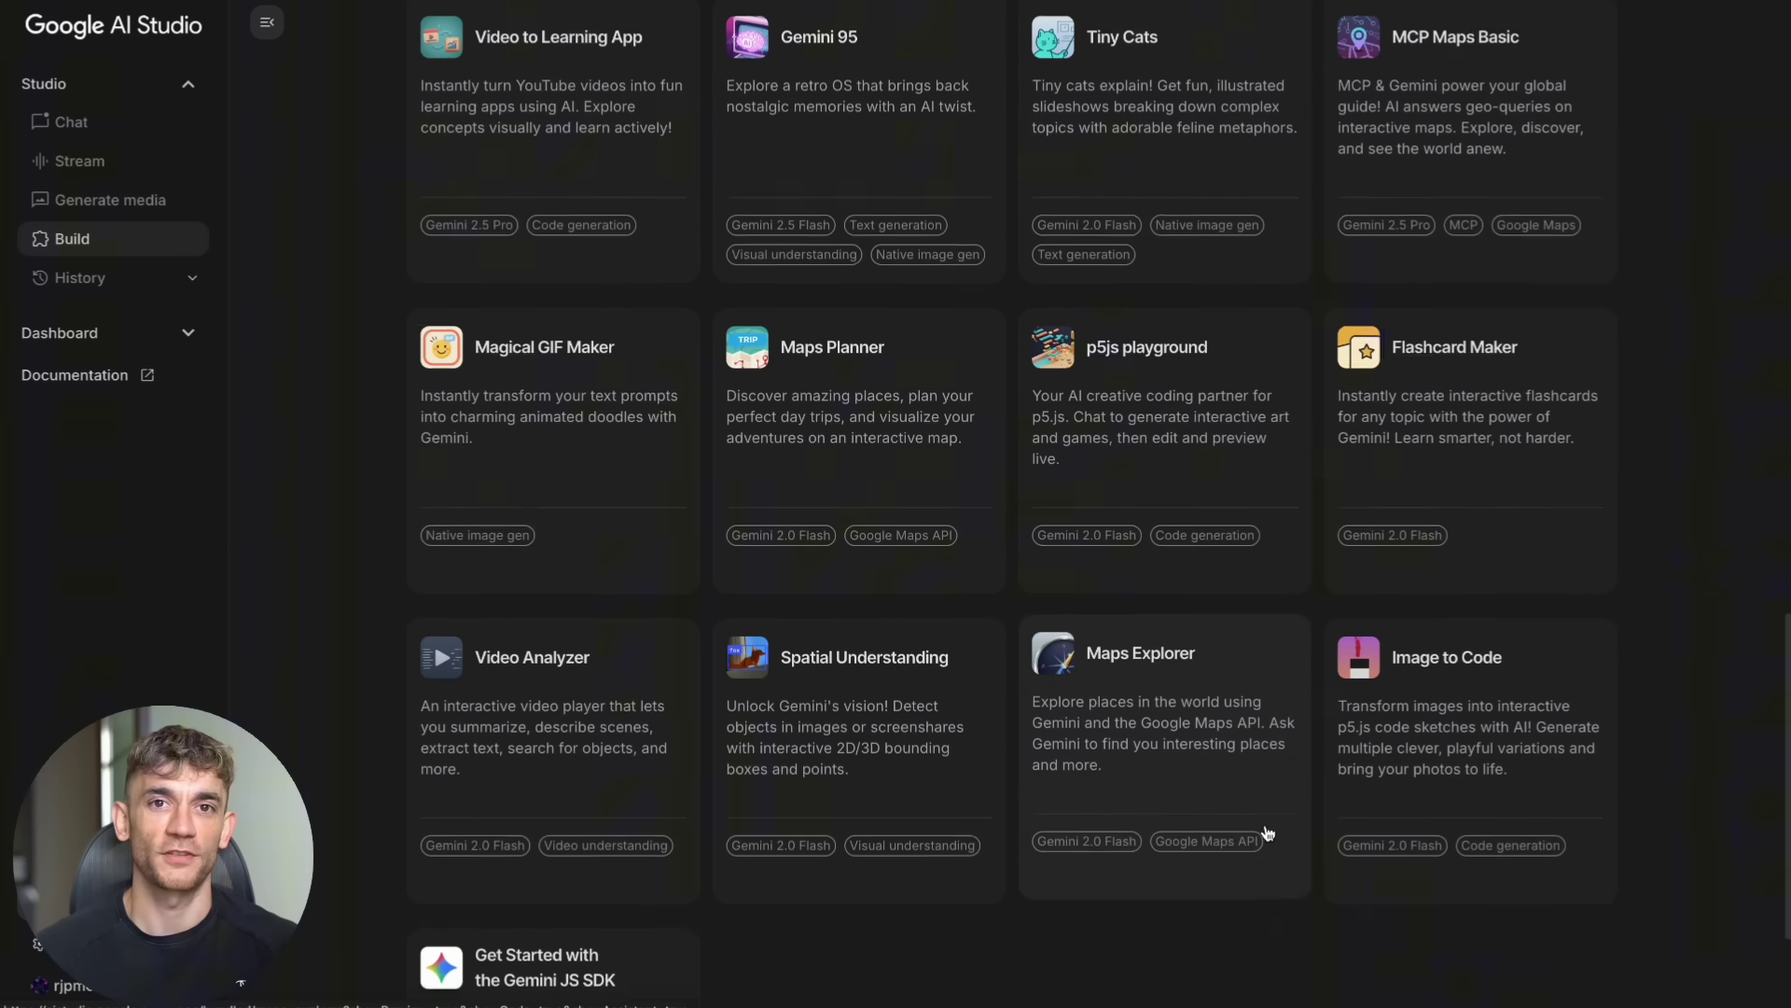
scroll(1267, 834, "down", 1)
scroll(1268, 832, "down", 1)
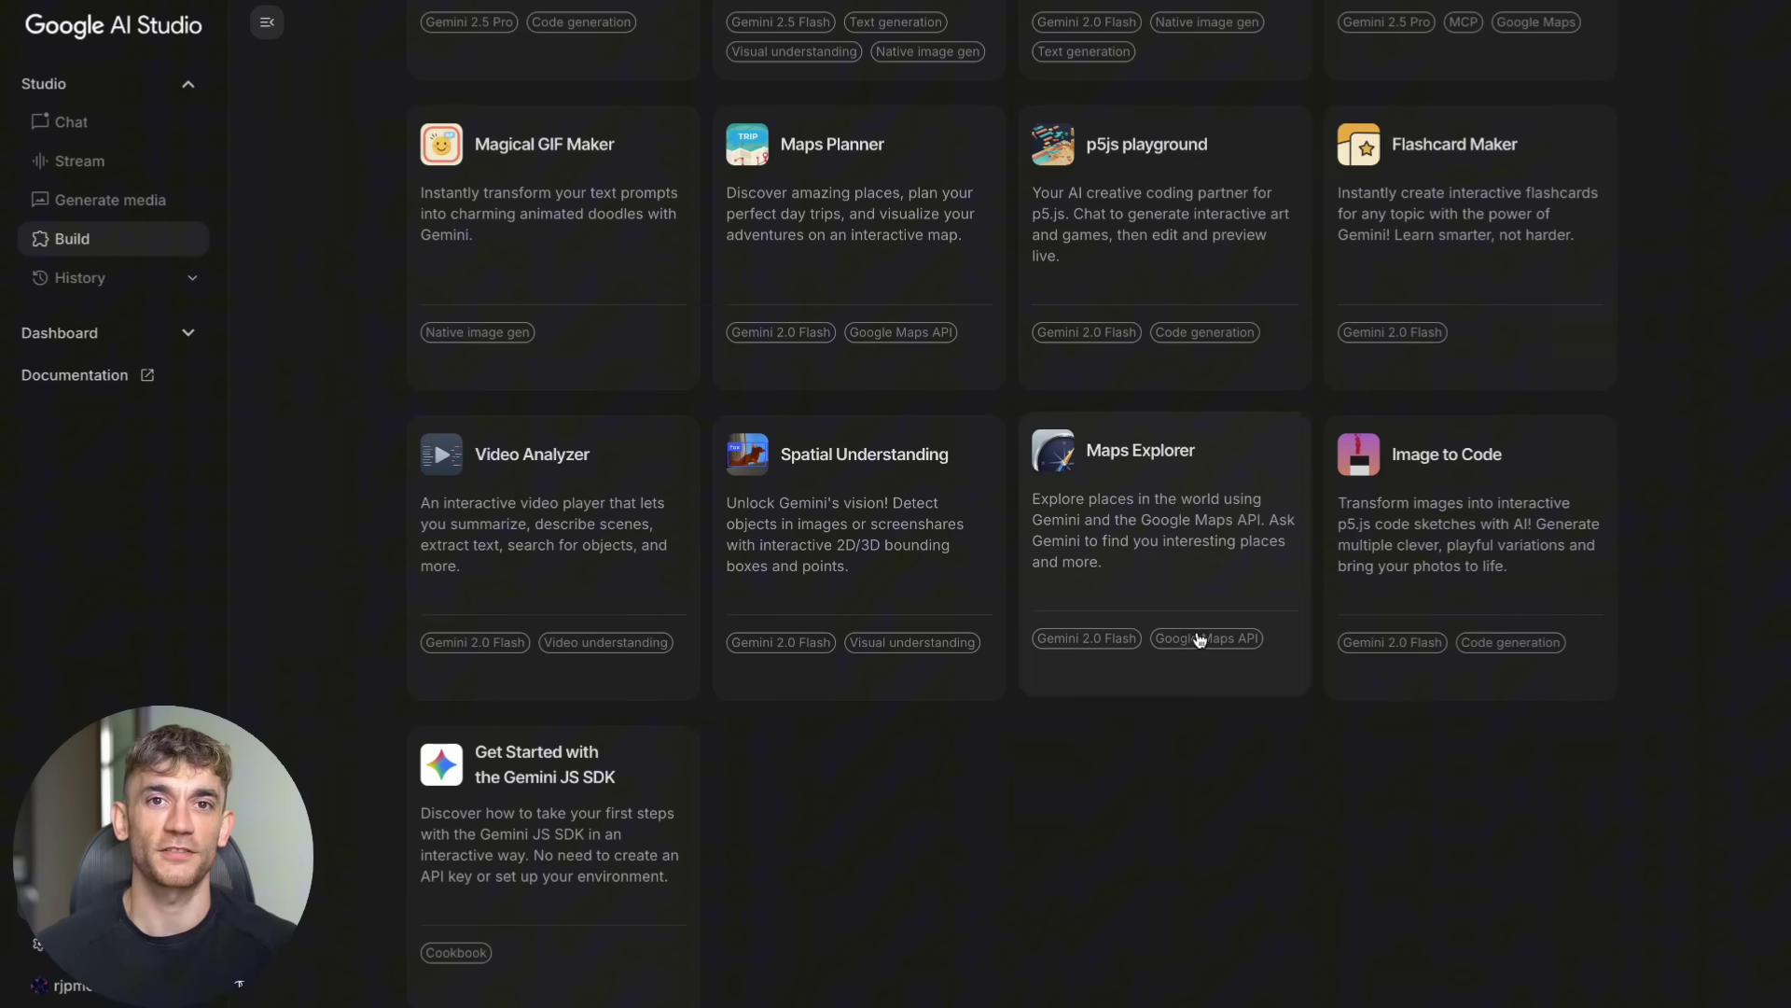
scroll(1198, 641, "up", 2)
scroll(1198, 641, "up", 5)
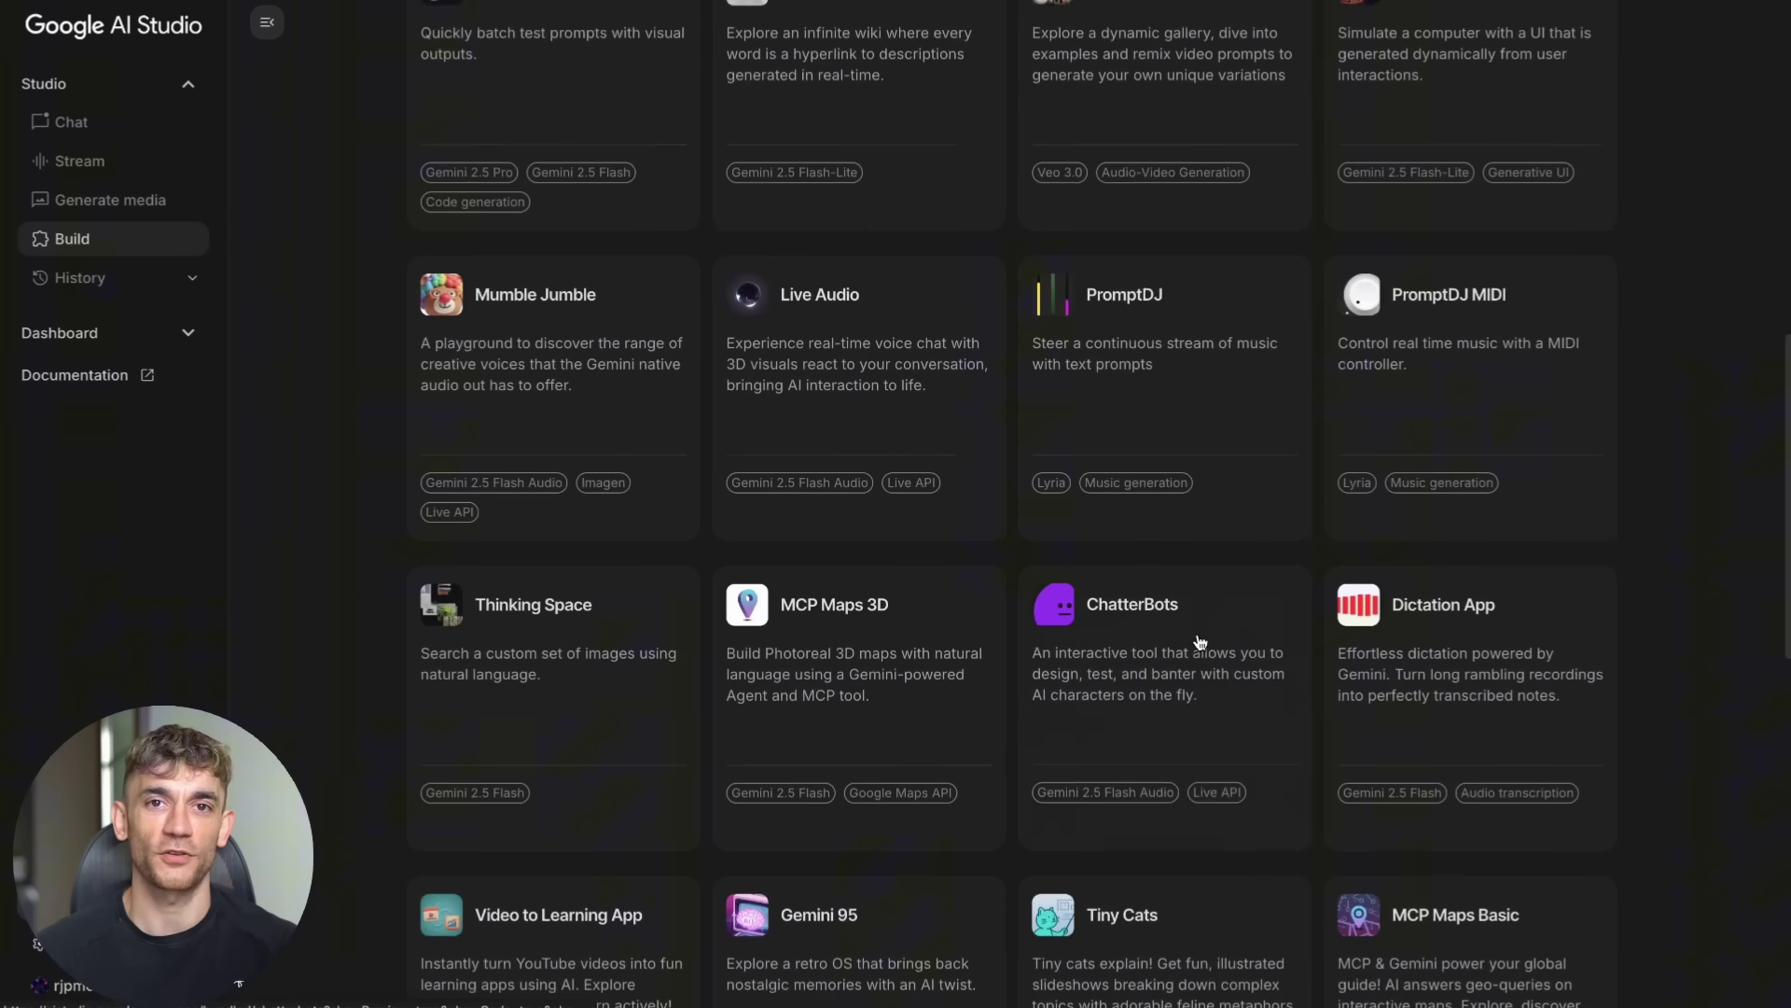
scroll(1198, 642, "up", 2)
scroll(1198, 641, "up", 5)
scroll(1198, 642, "up", 2)
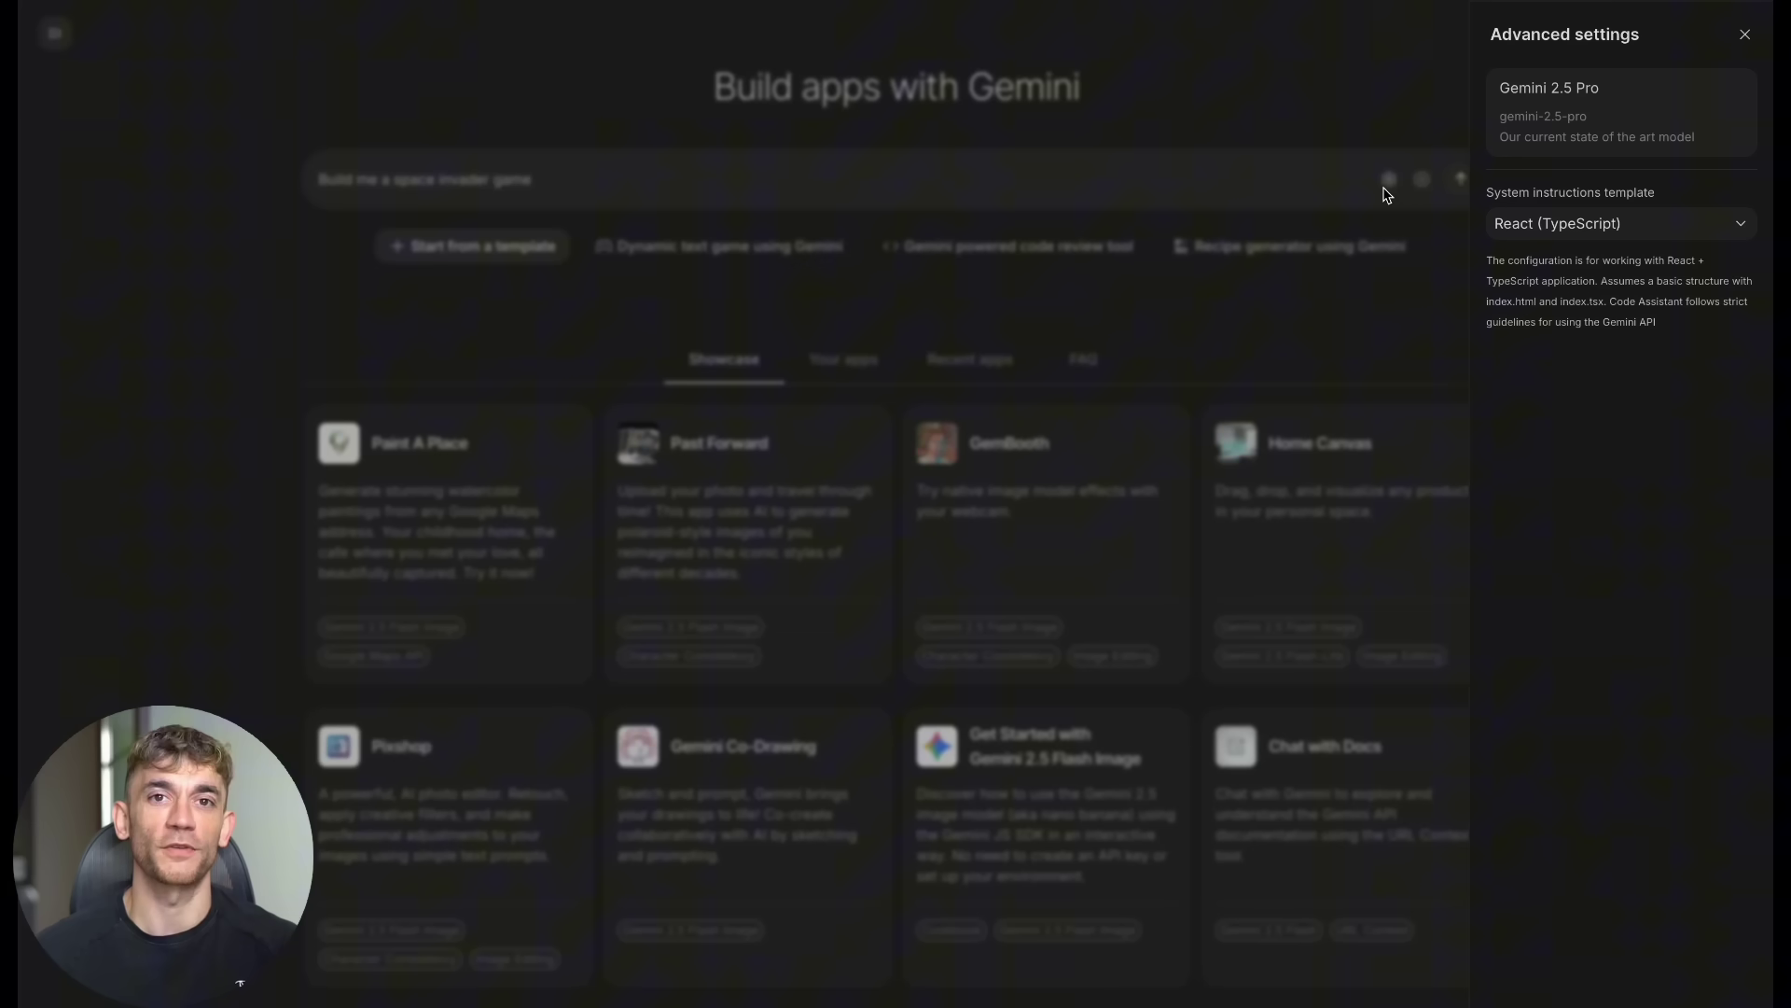
Close Advanced settings and submit the space invader game request.
left_click(1385, 195)
left_click(1461, 180)
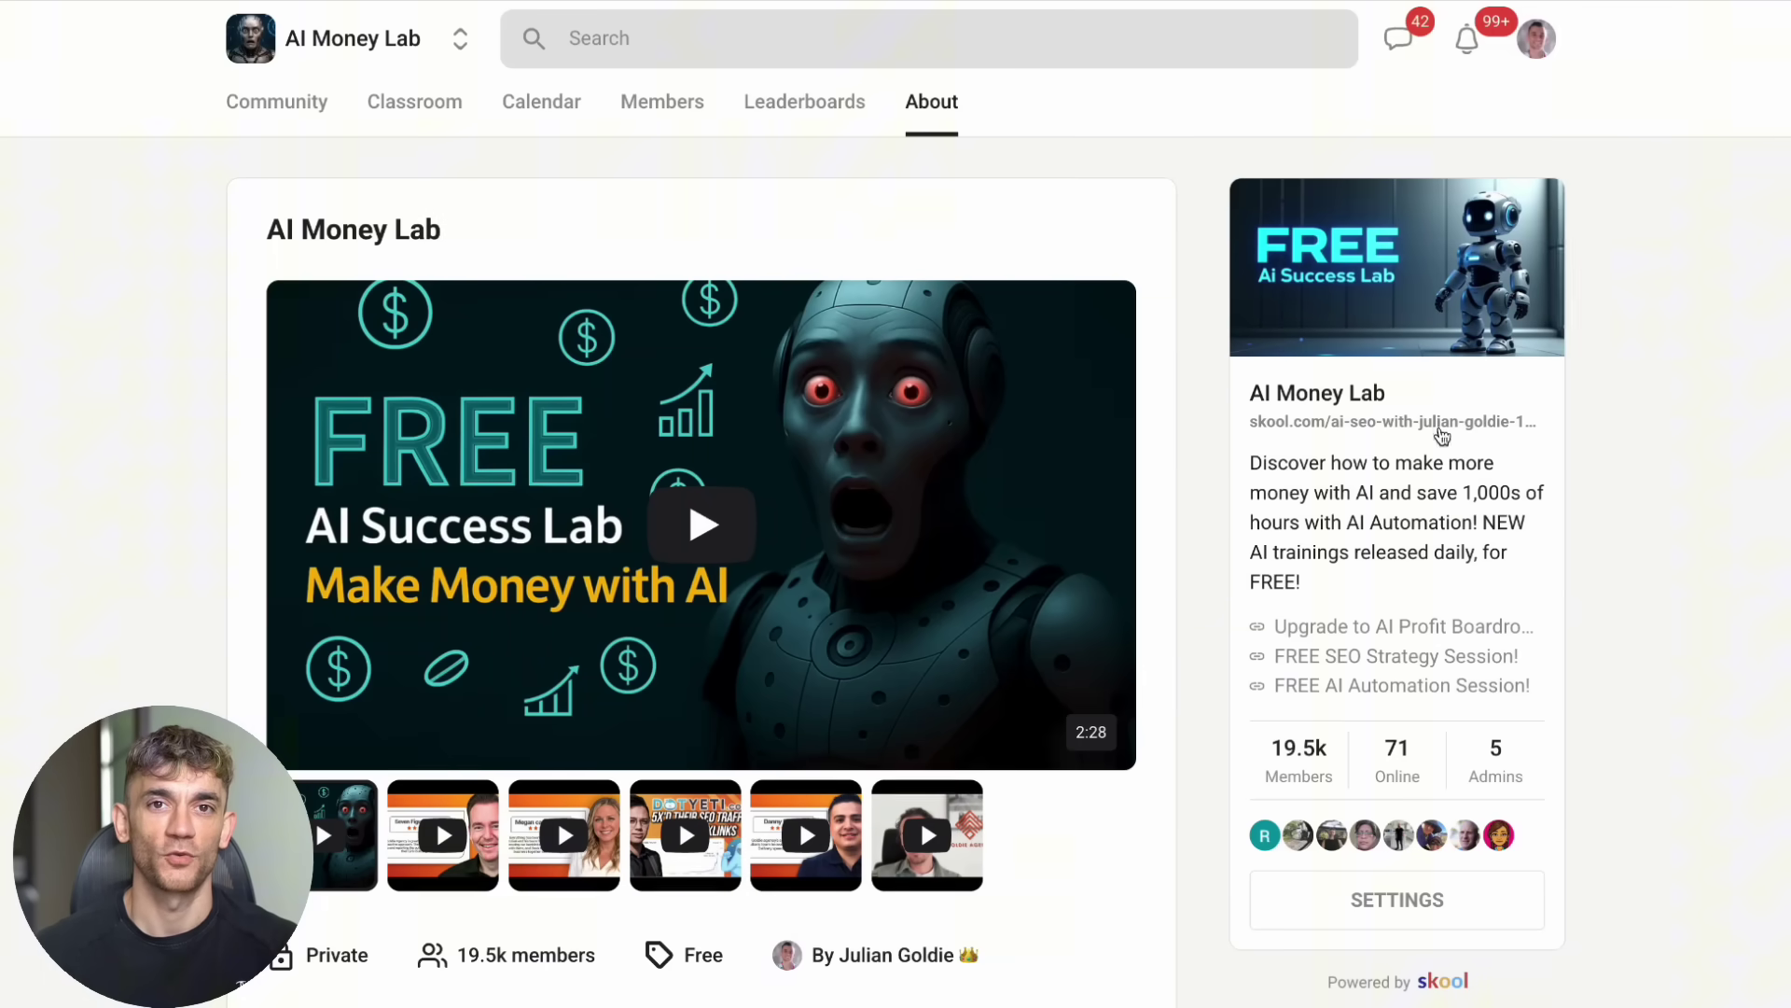
Open the AI avatar side hustle lesson in the FREE: Learn AI Automation Course.
left_click(300, 112)
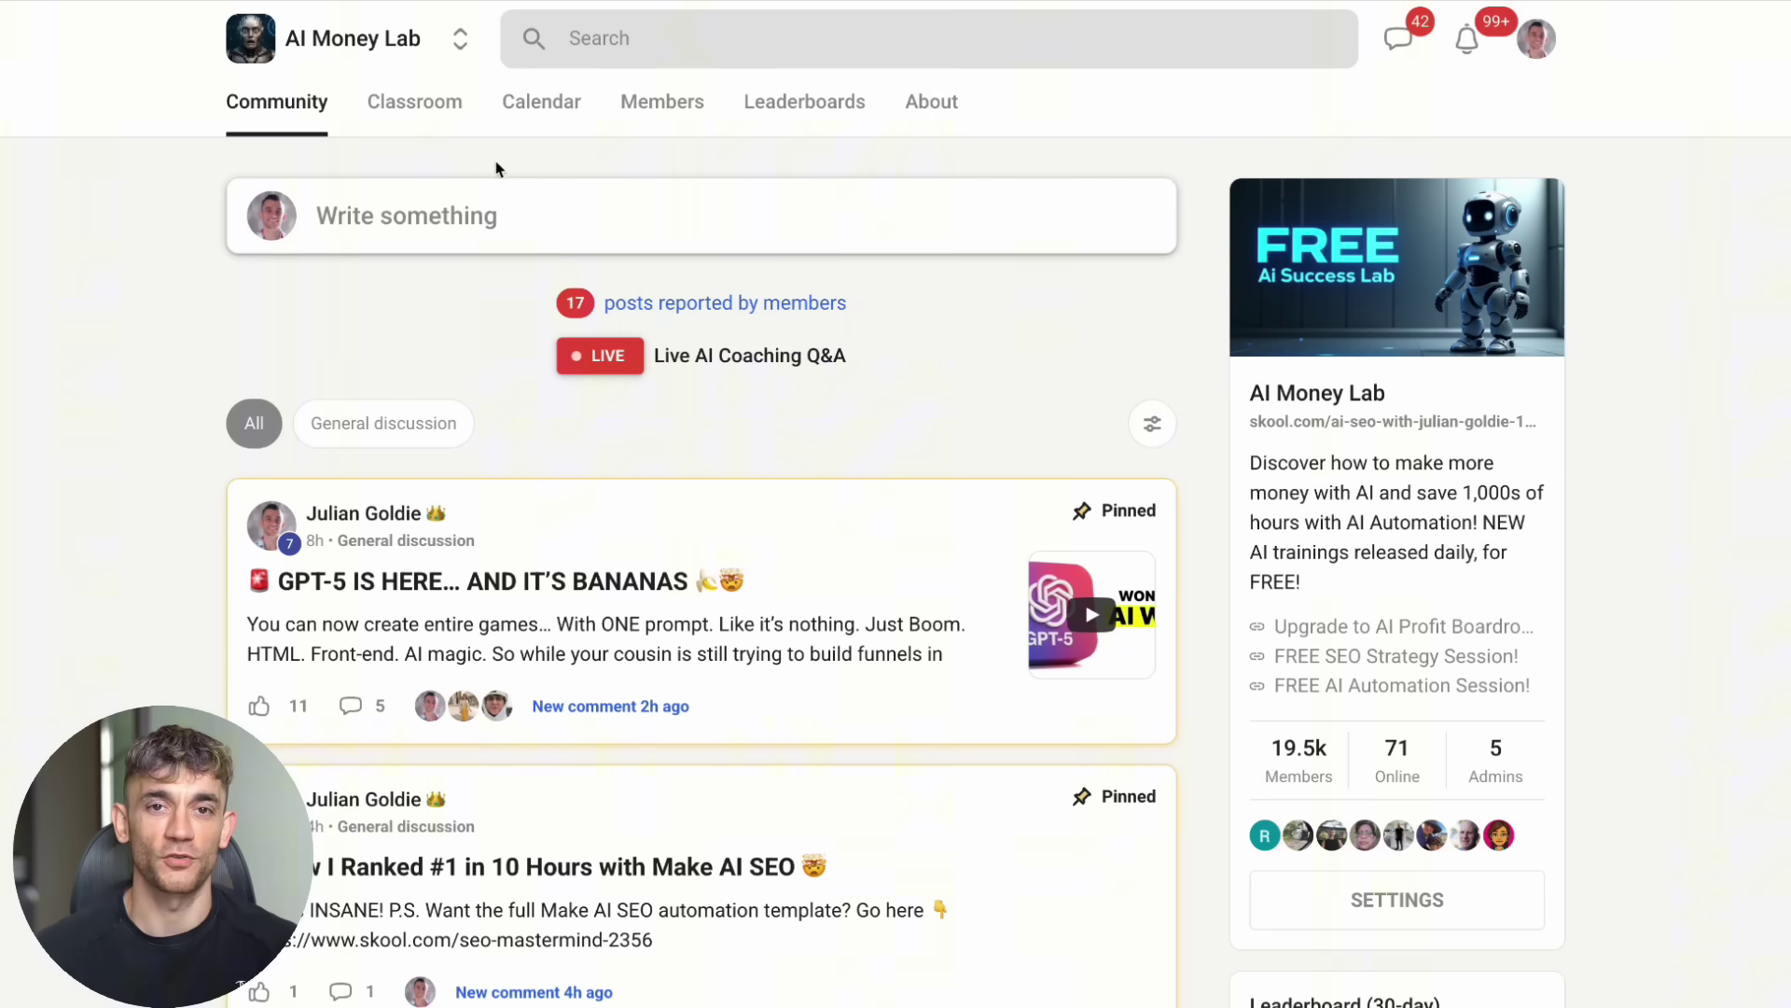
left_click(425, 122)
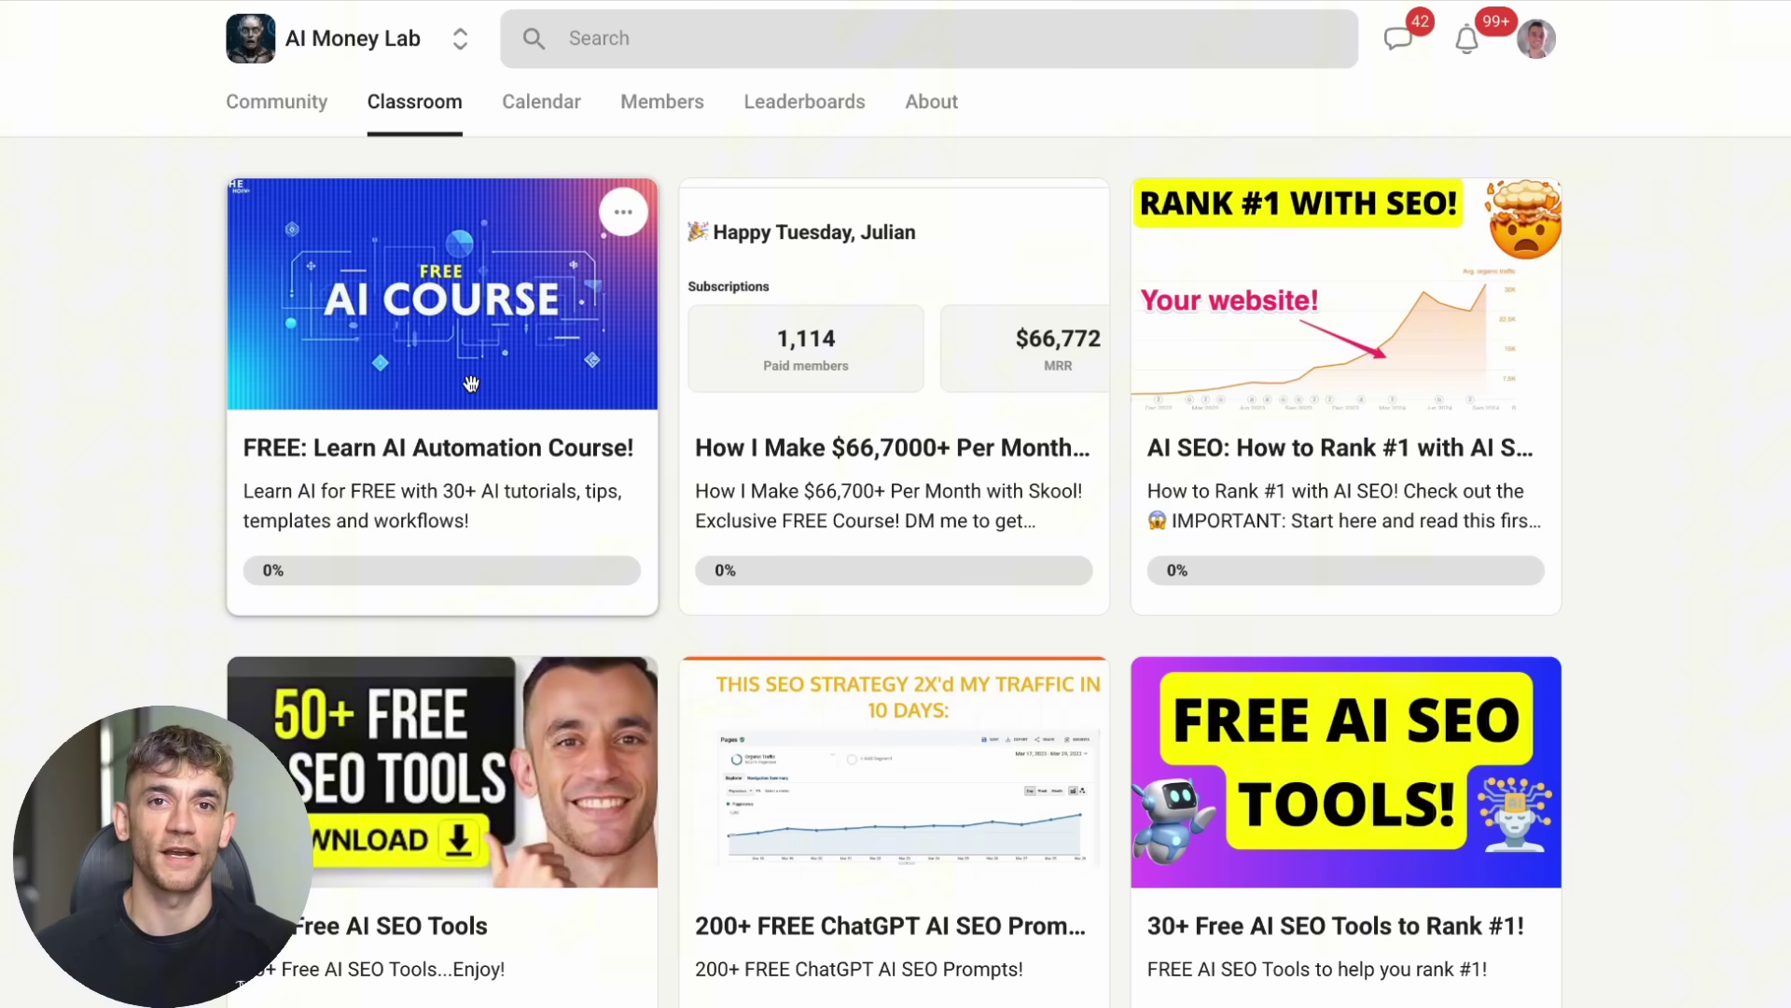
left_click(476, 350)
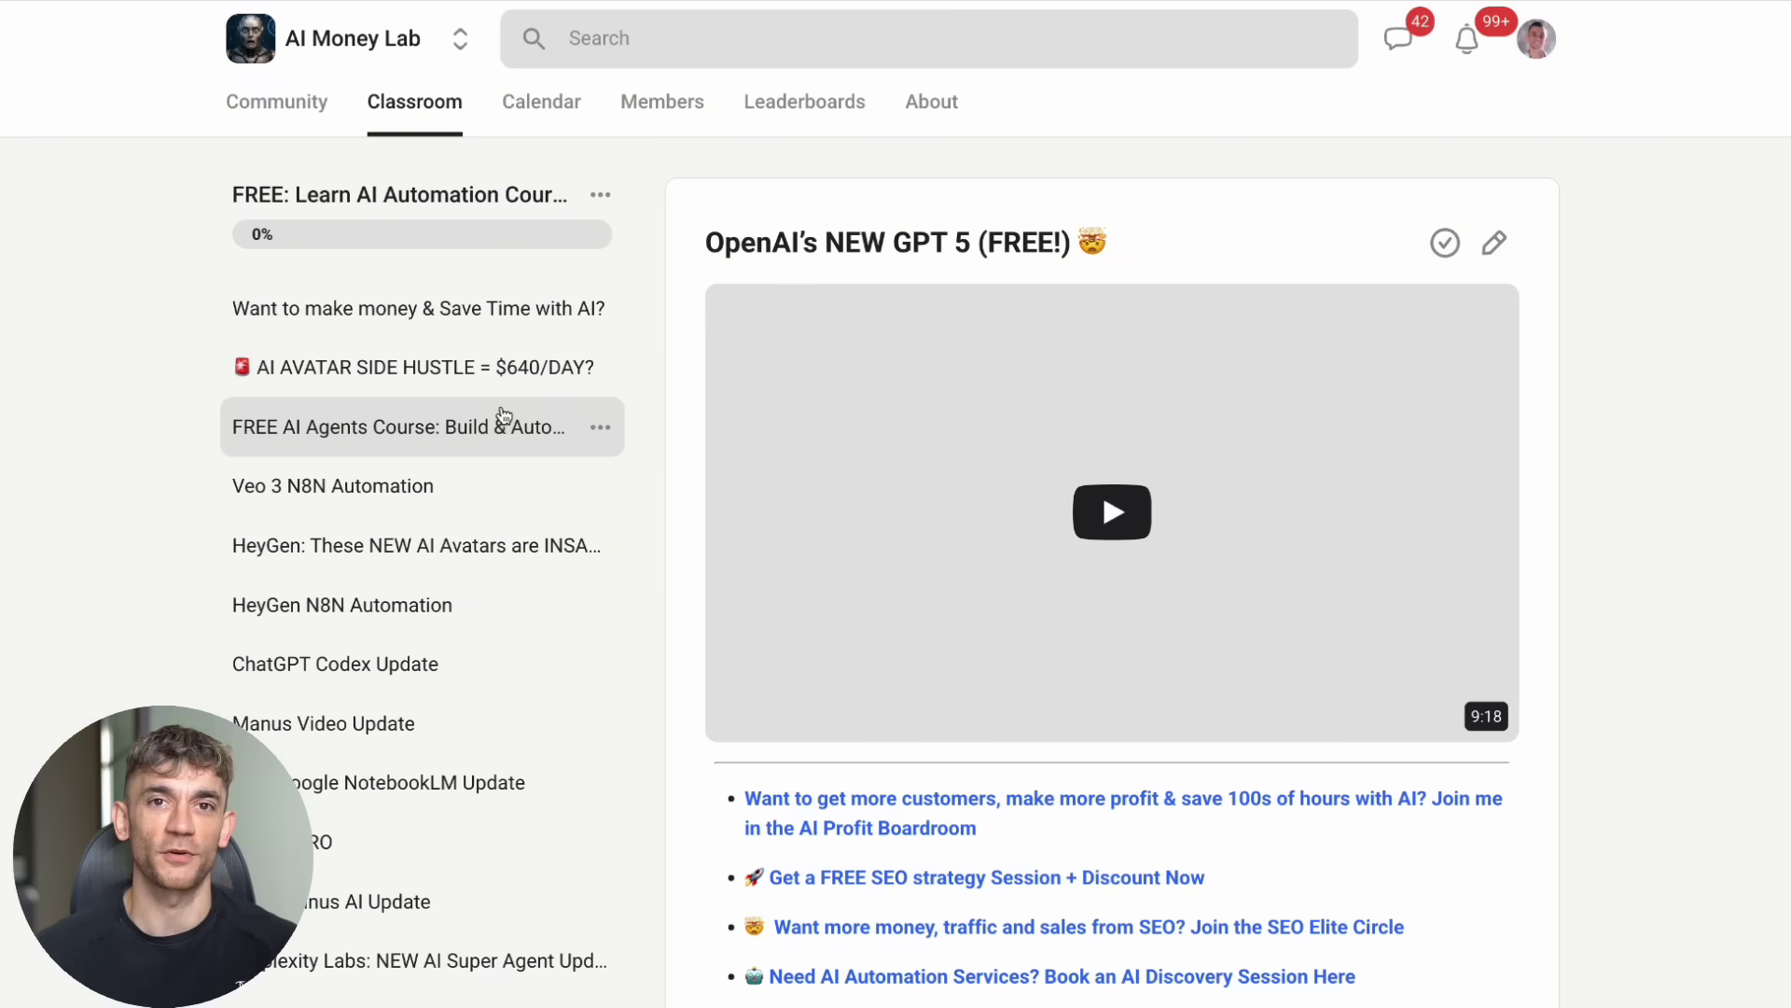
left_click(438, 368)
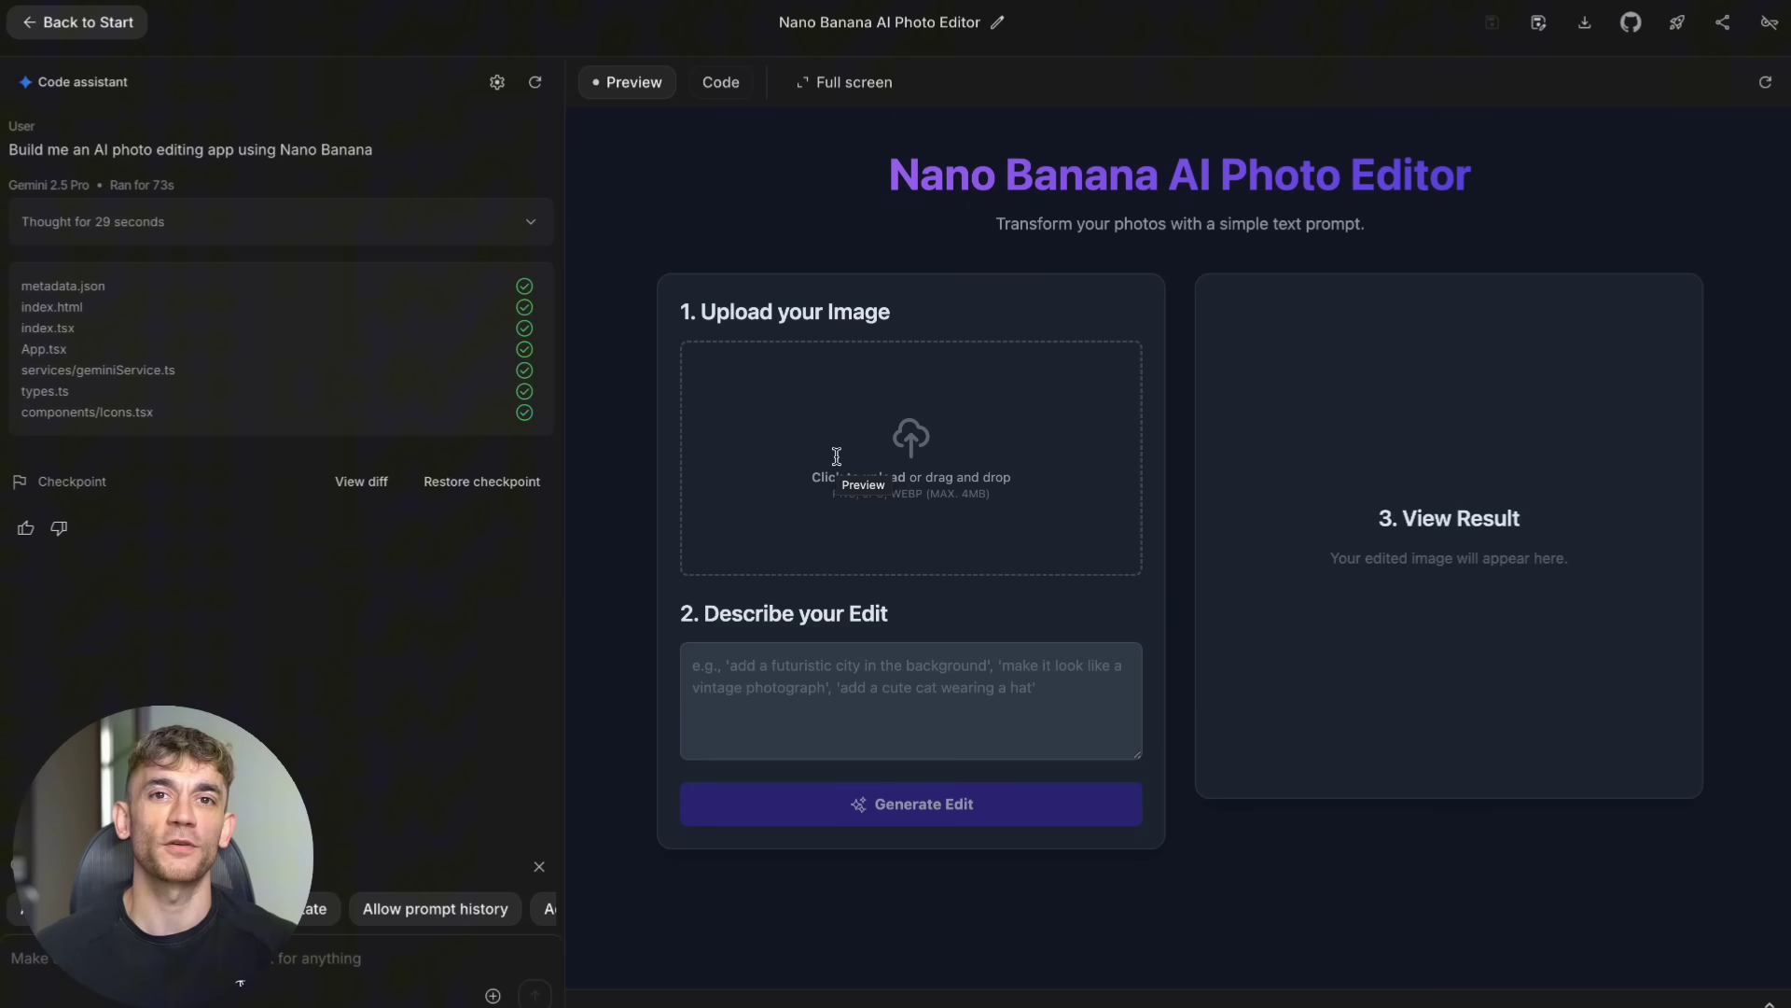
Upload the man-reading photo and generate the 'add a cute dog beside me' edit.
left_click(926, 731)
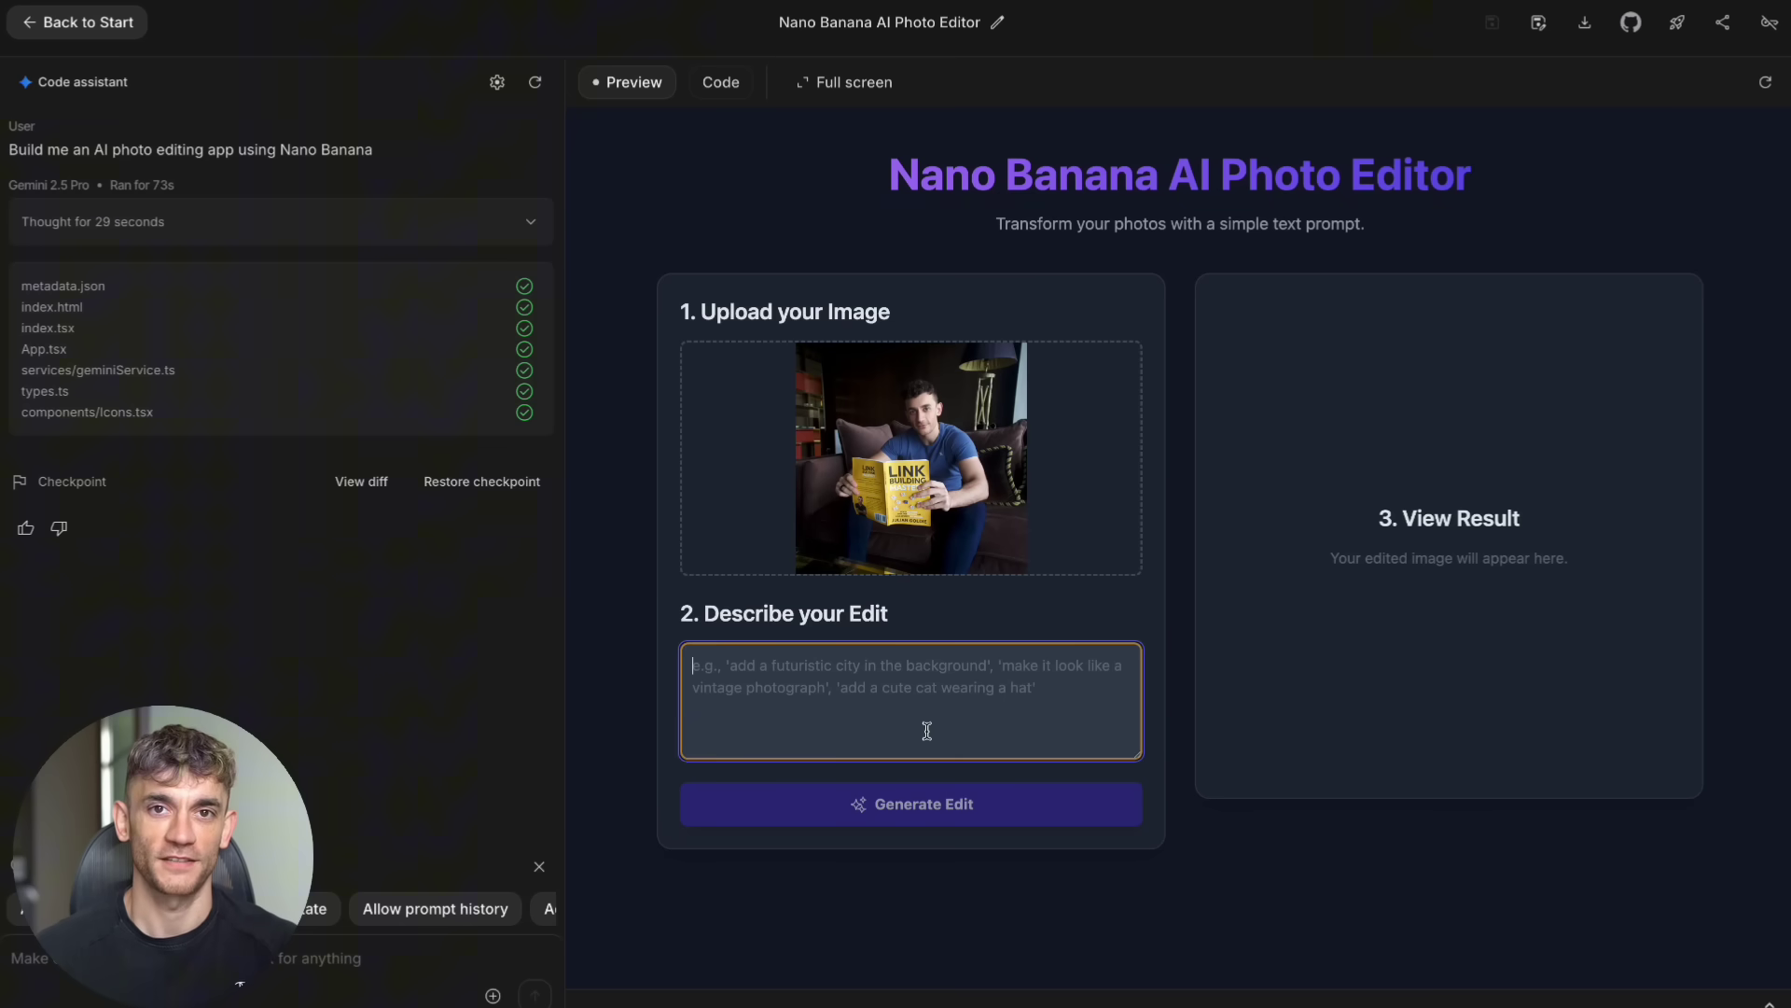
type("ad")
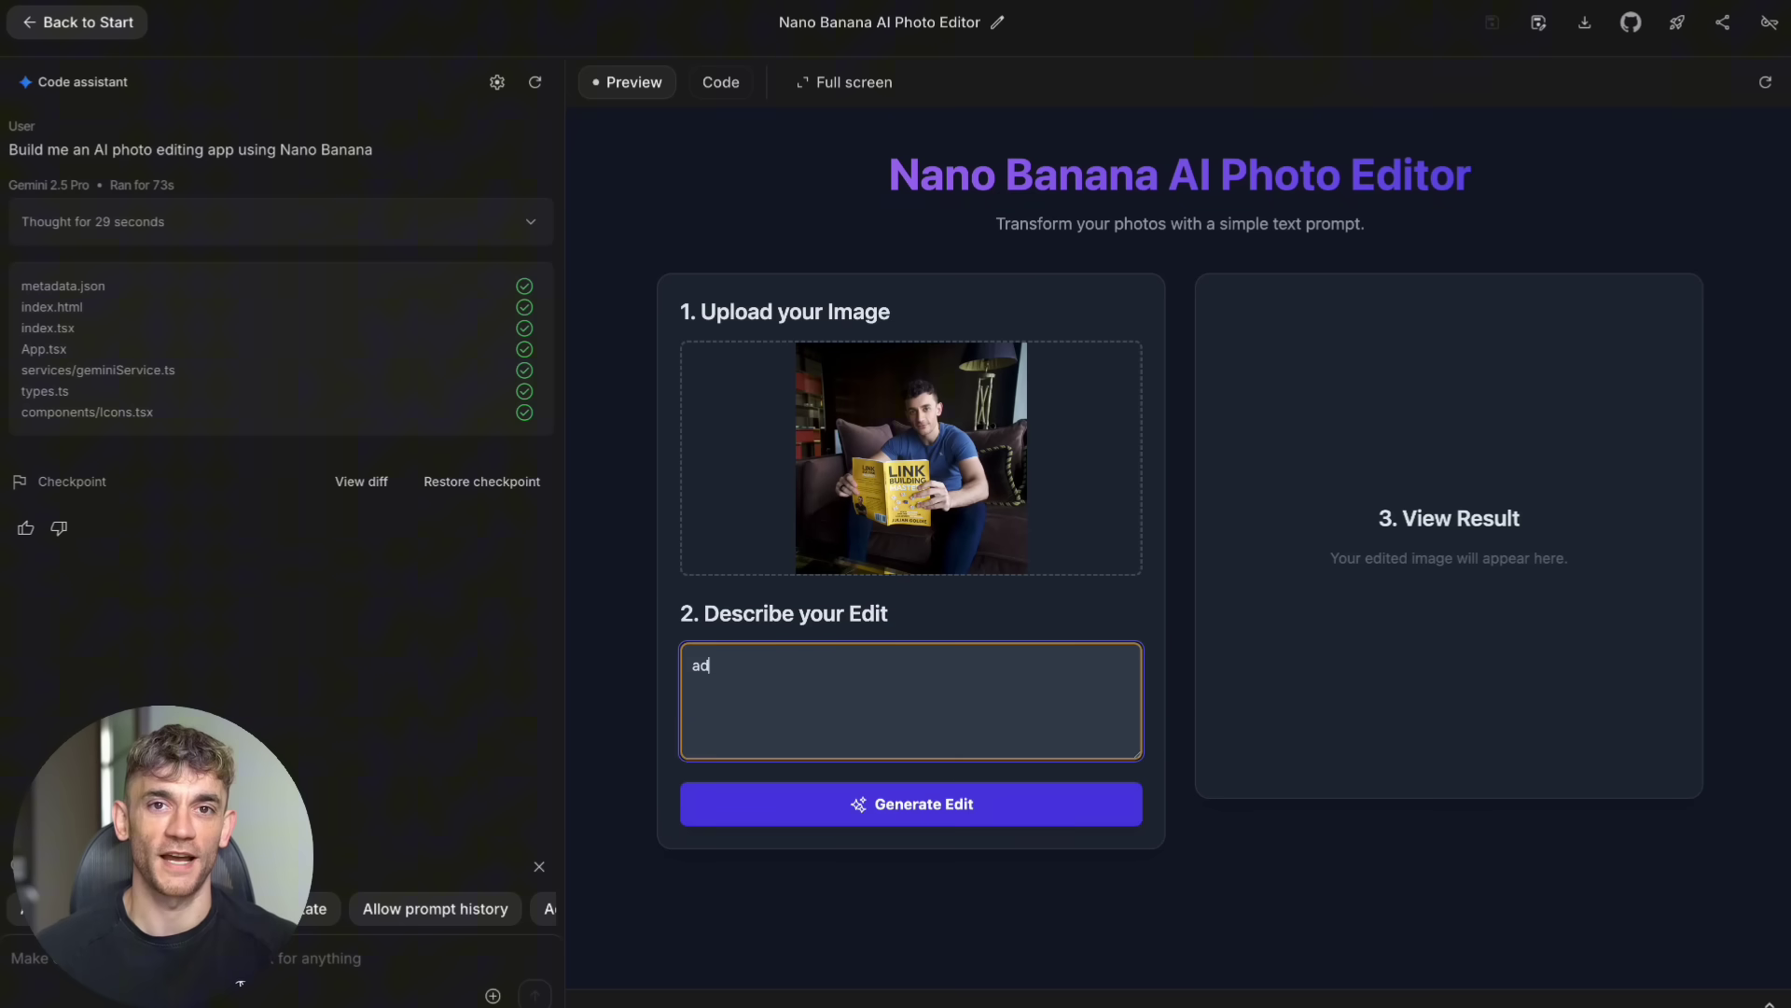
type("d a cute dog beside me")
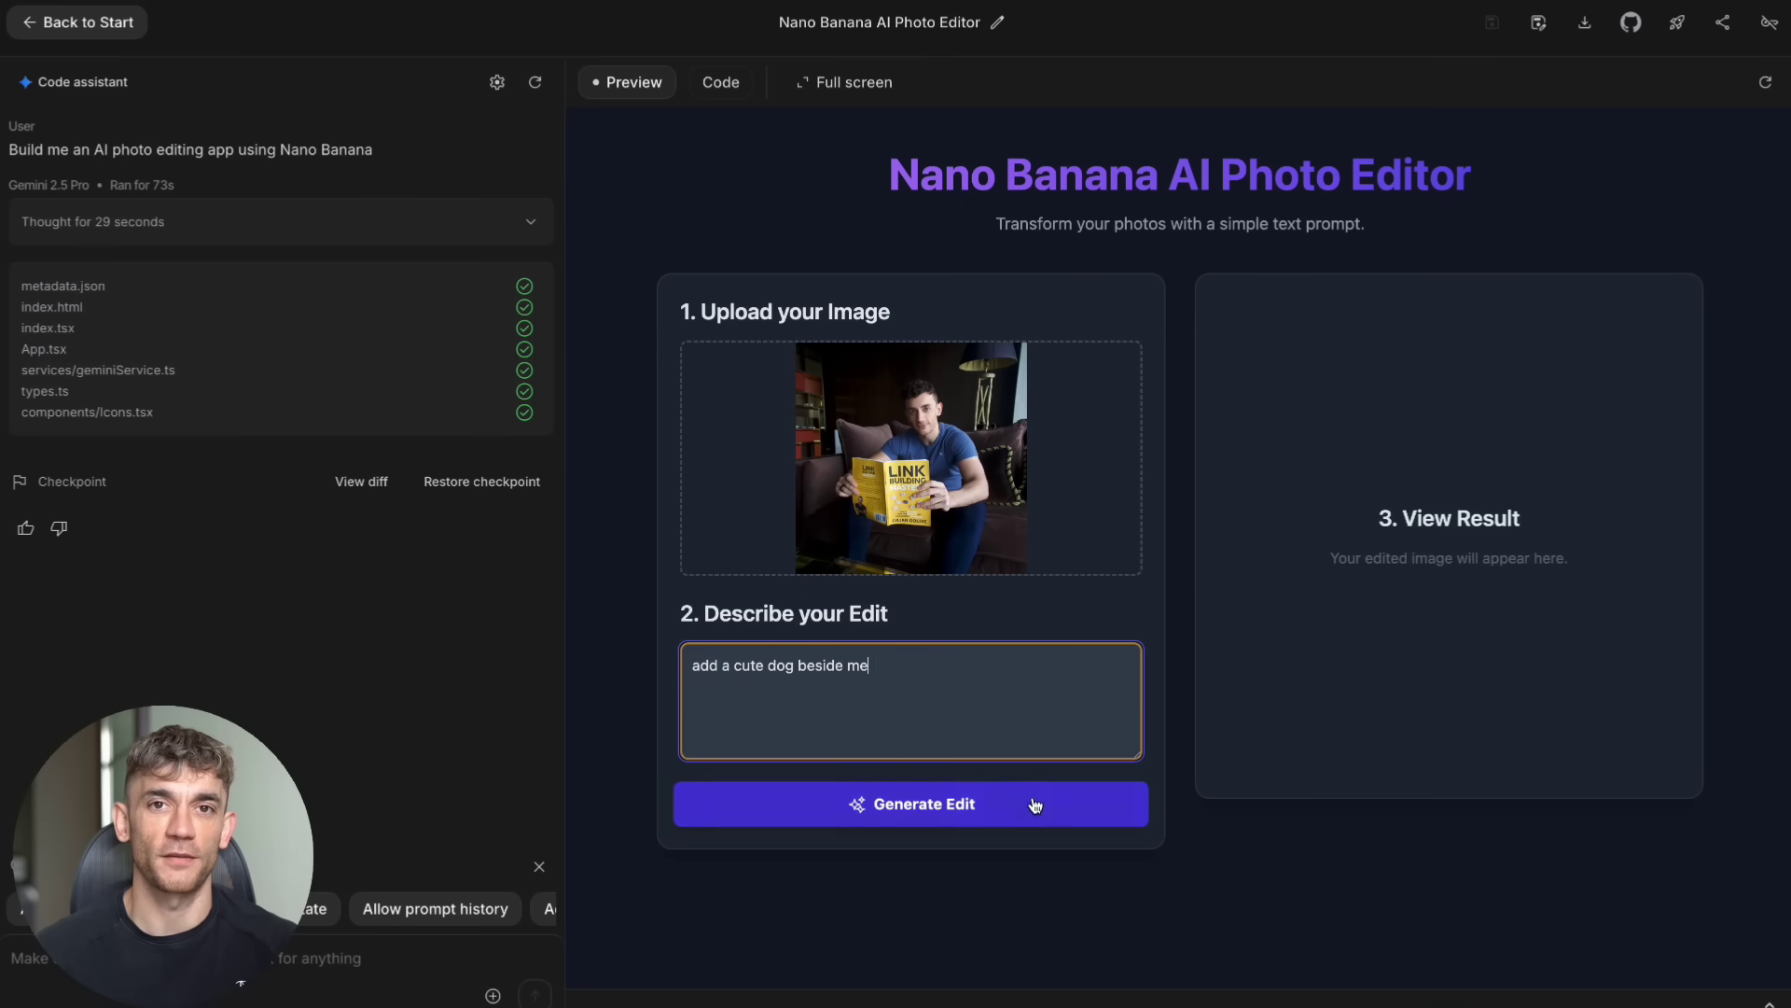
left_click(1031, 803)
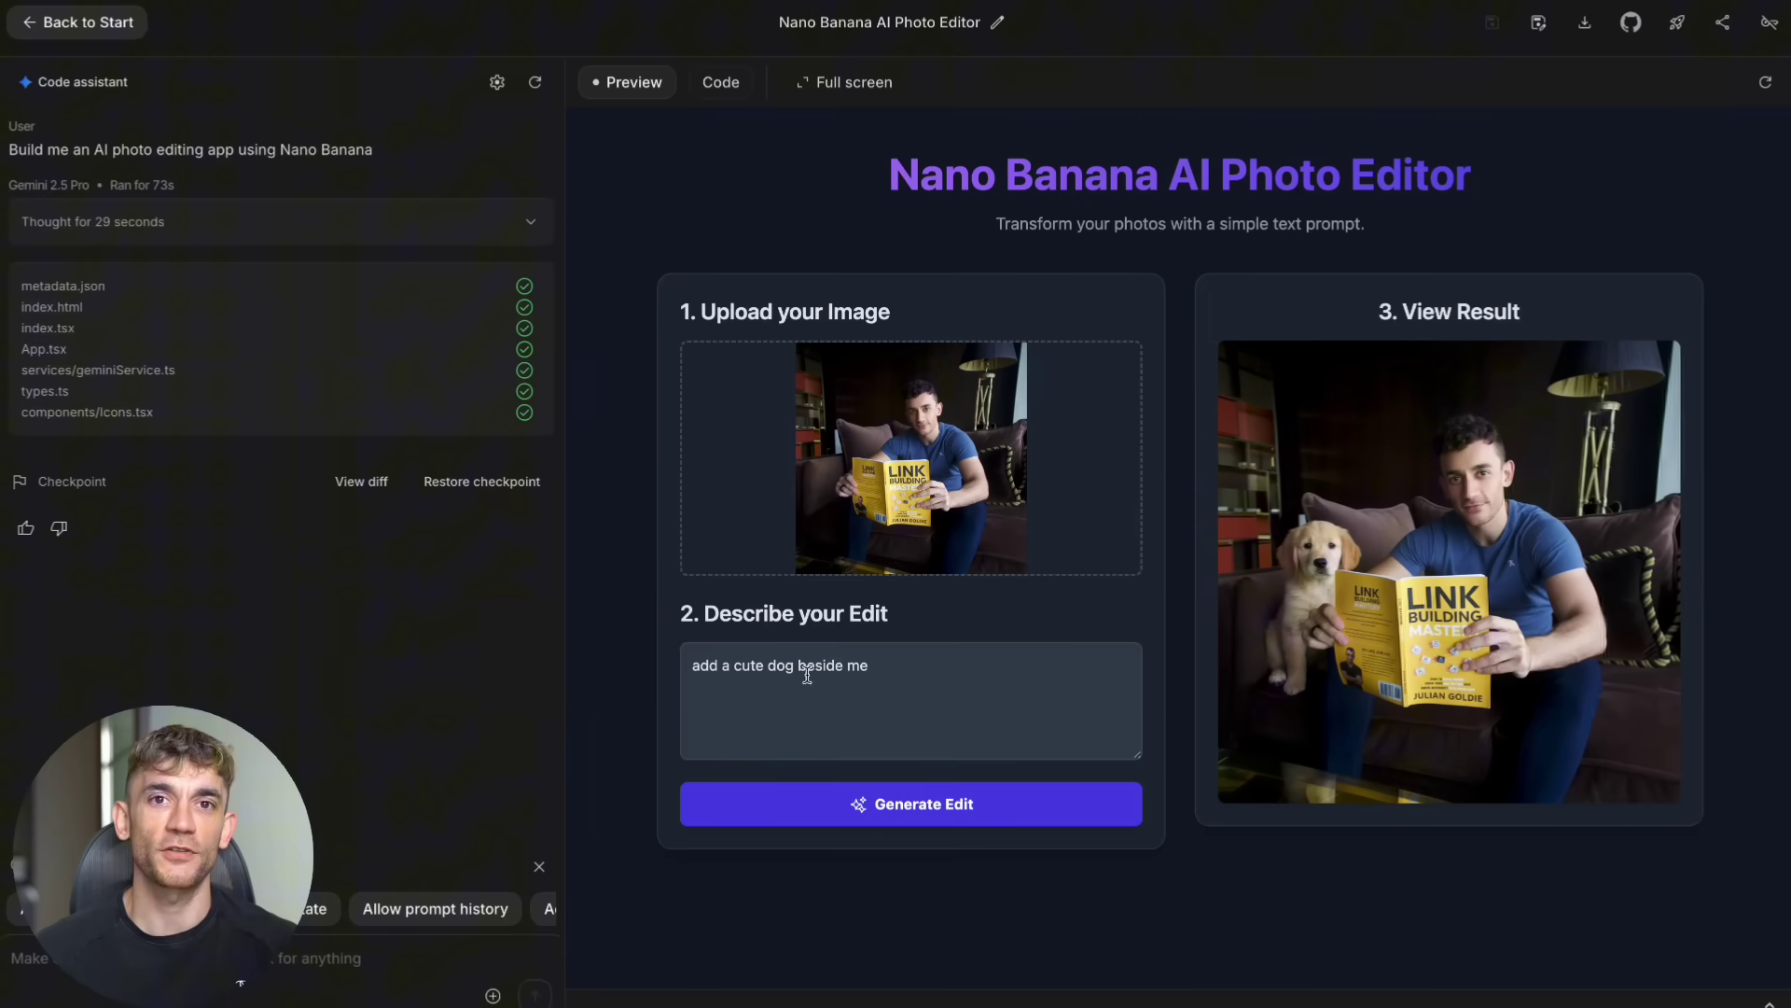
Swap 'dog' for 'persian cat' in the edit description and regenerate the photo.
double_click(783, 662)
type("cat")
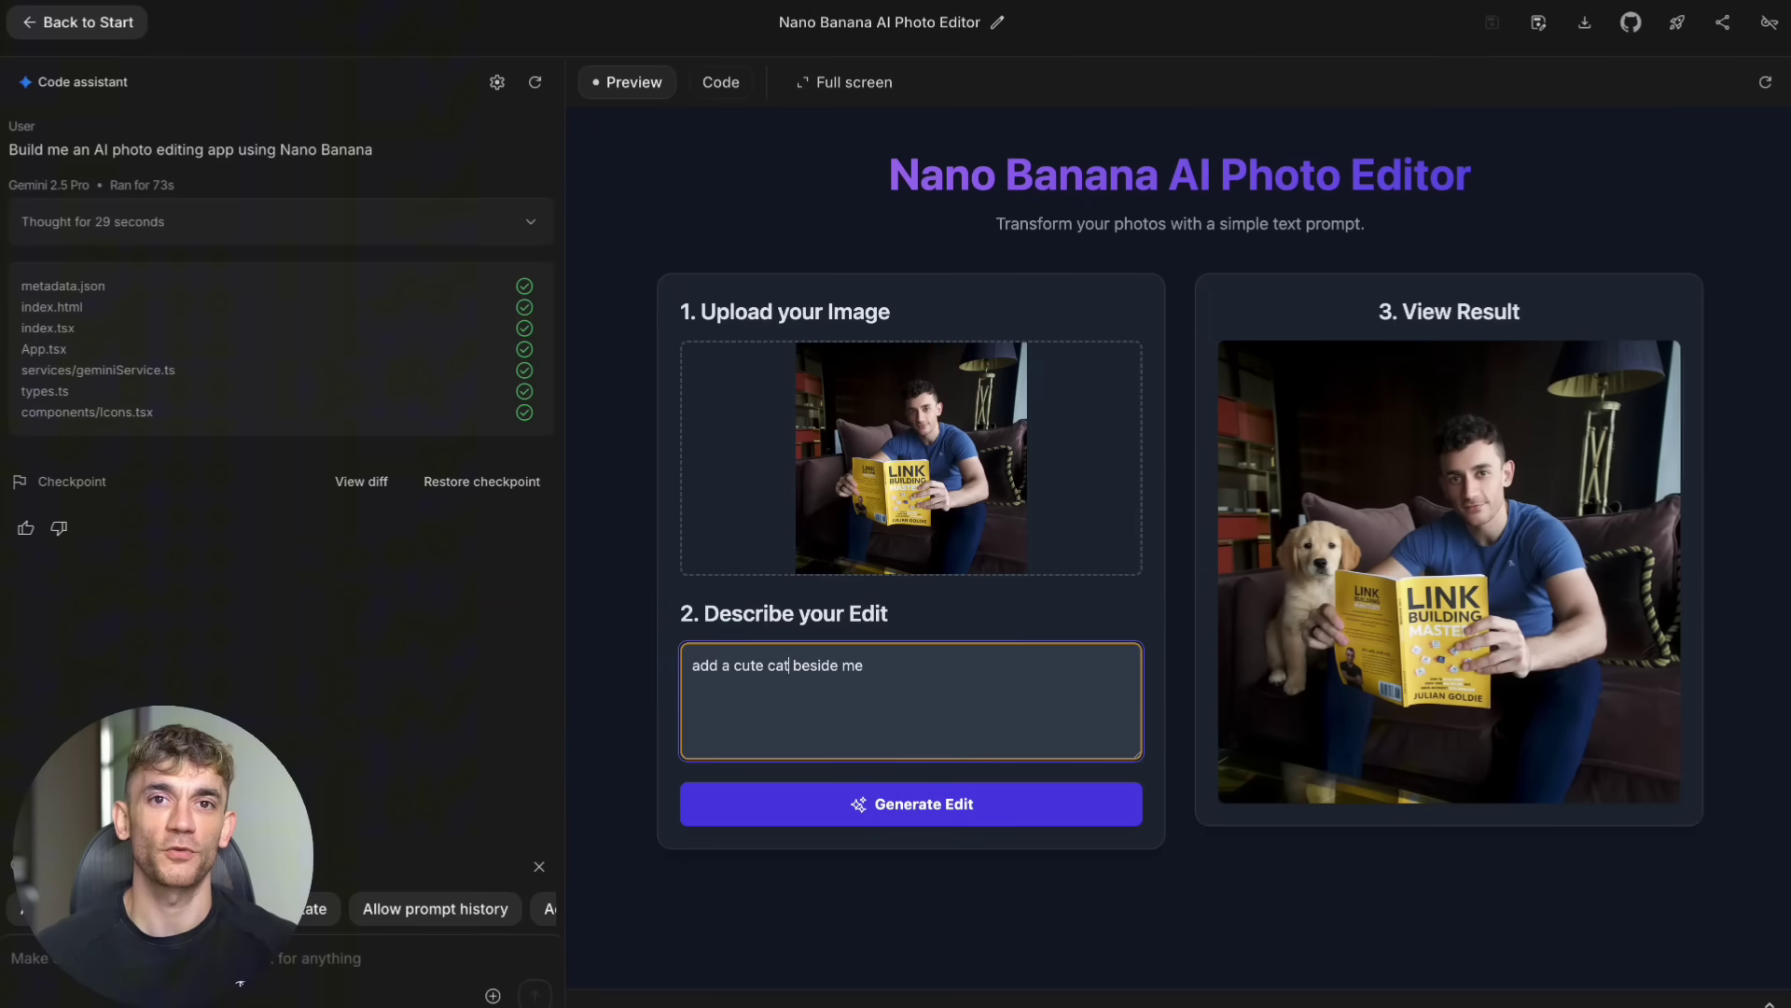
key("BackSpace")
key("BackSpace")
key("BackSpace")
type("persi")
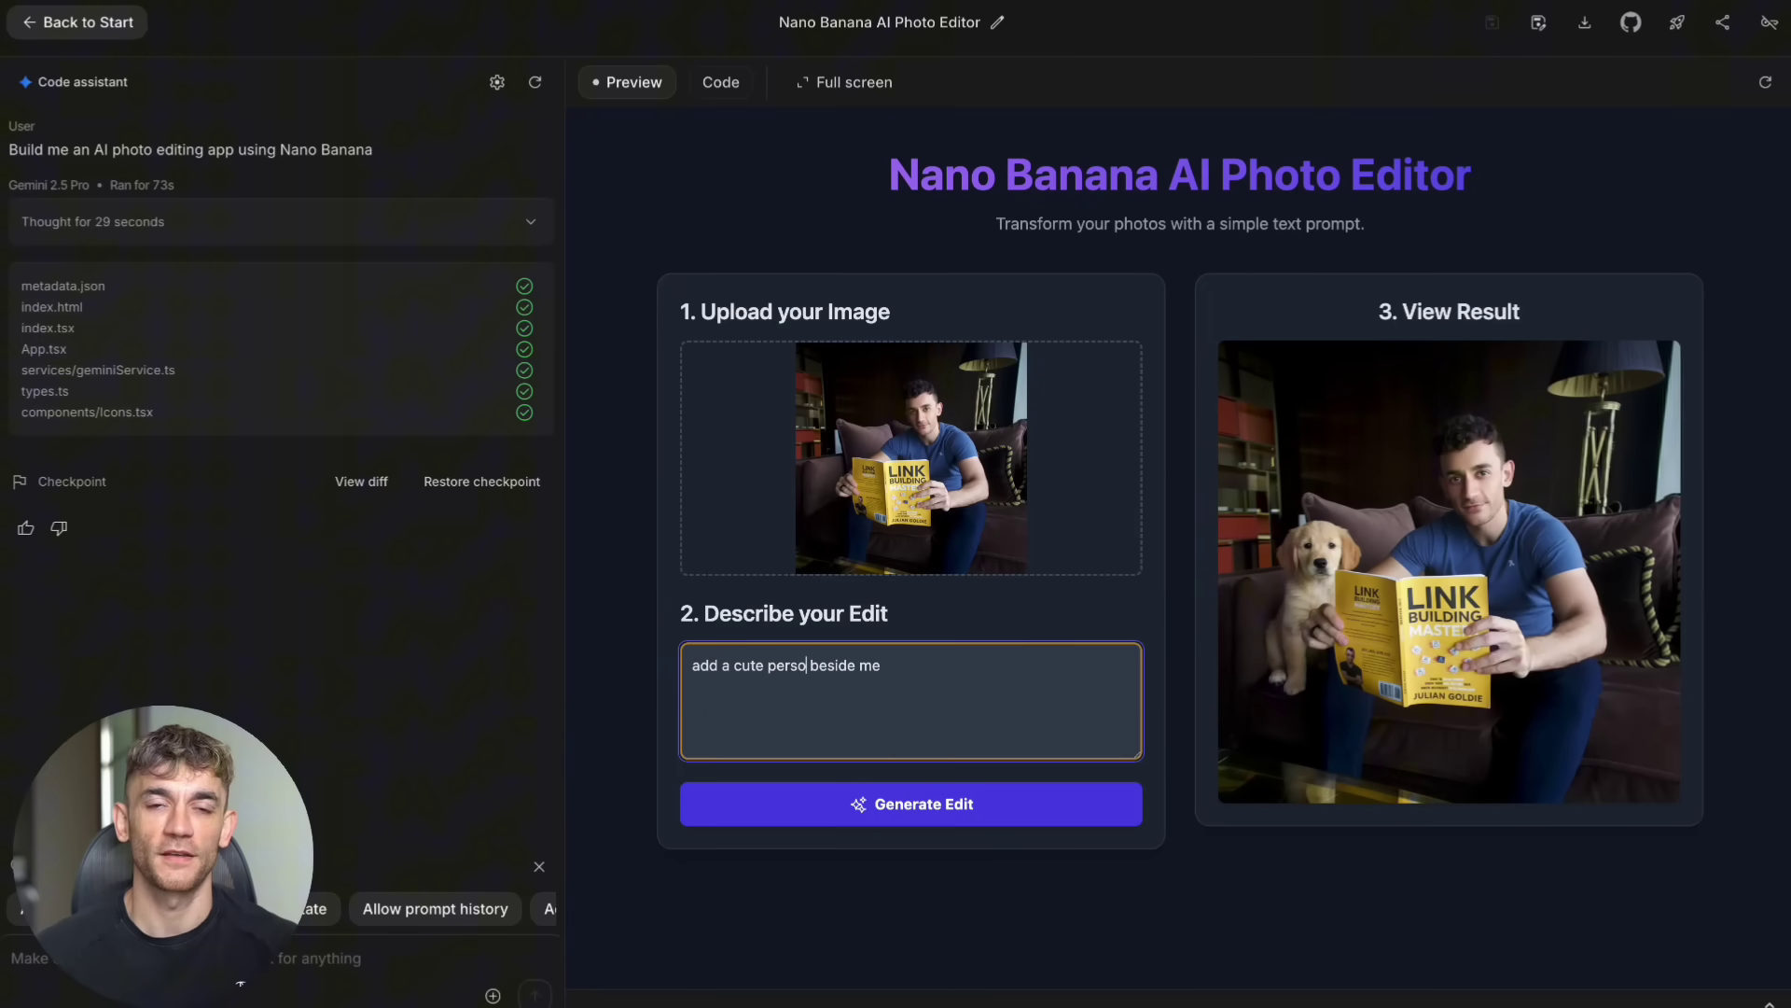
type("an cat")
left_click(864, 821)
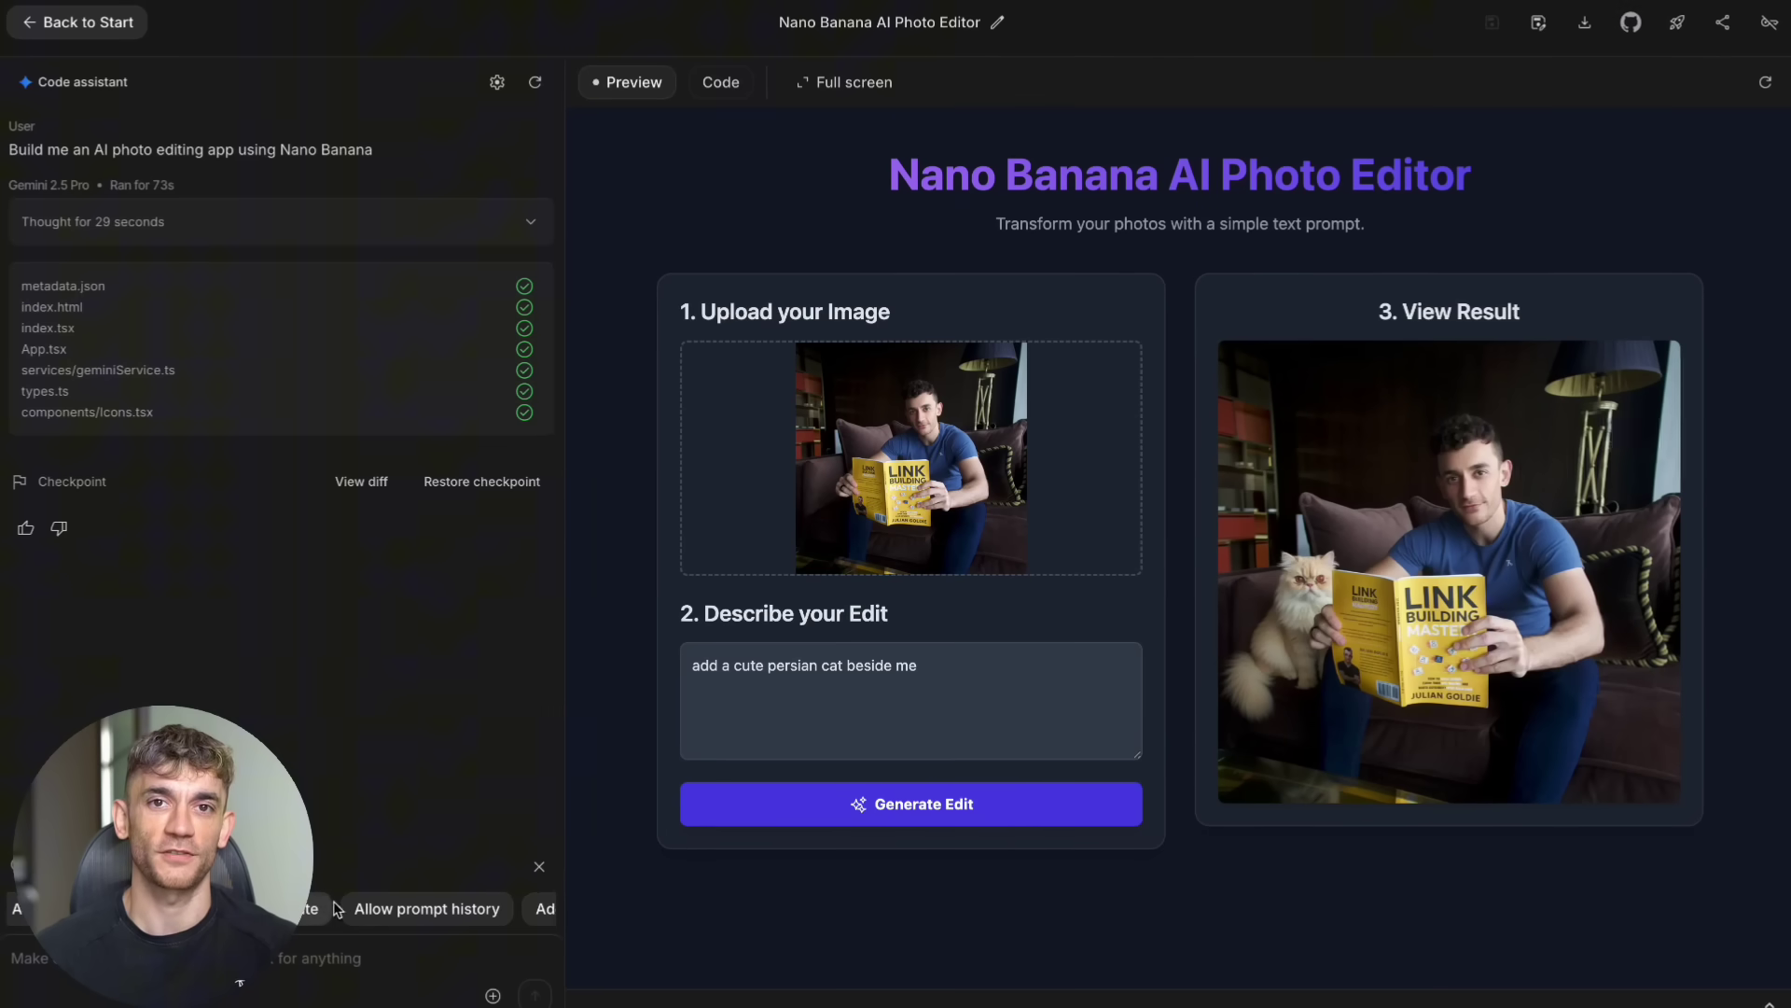
scroll(407, 909, "right", 2)
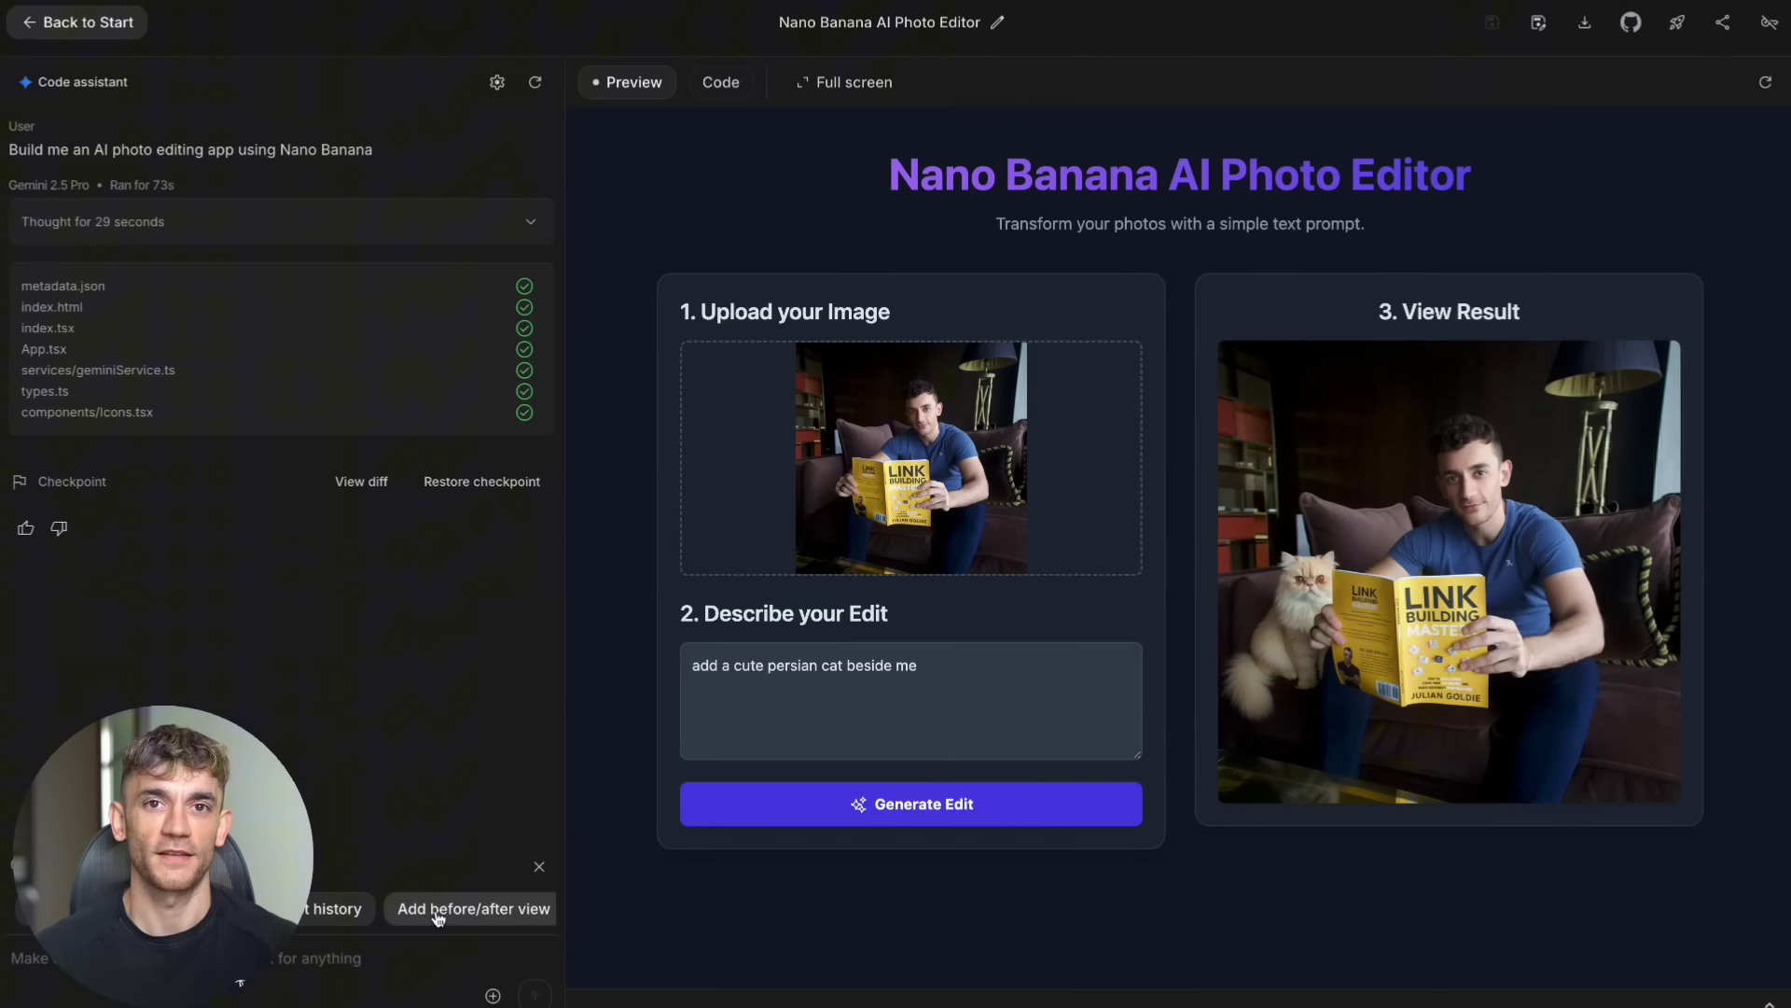
scroll(435, 917, "left", 2)
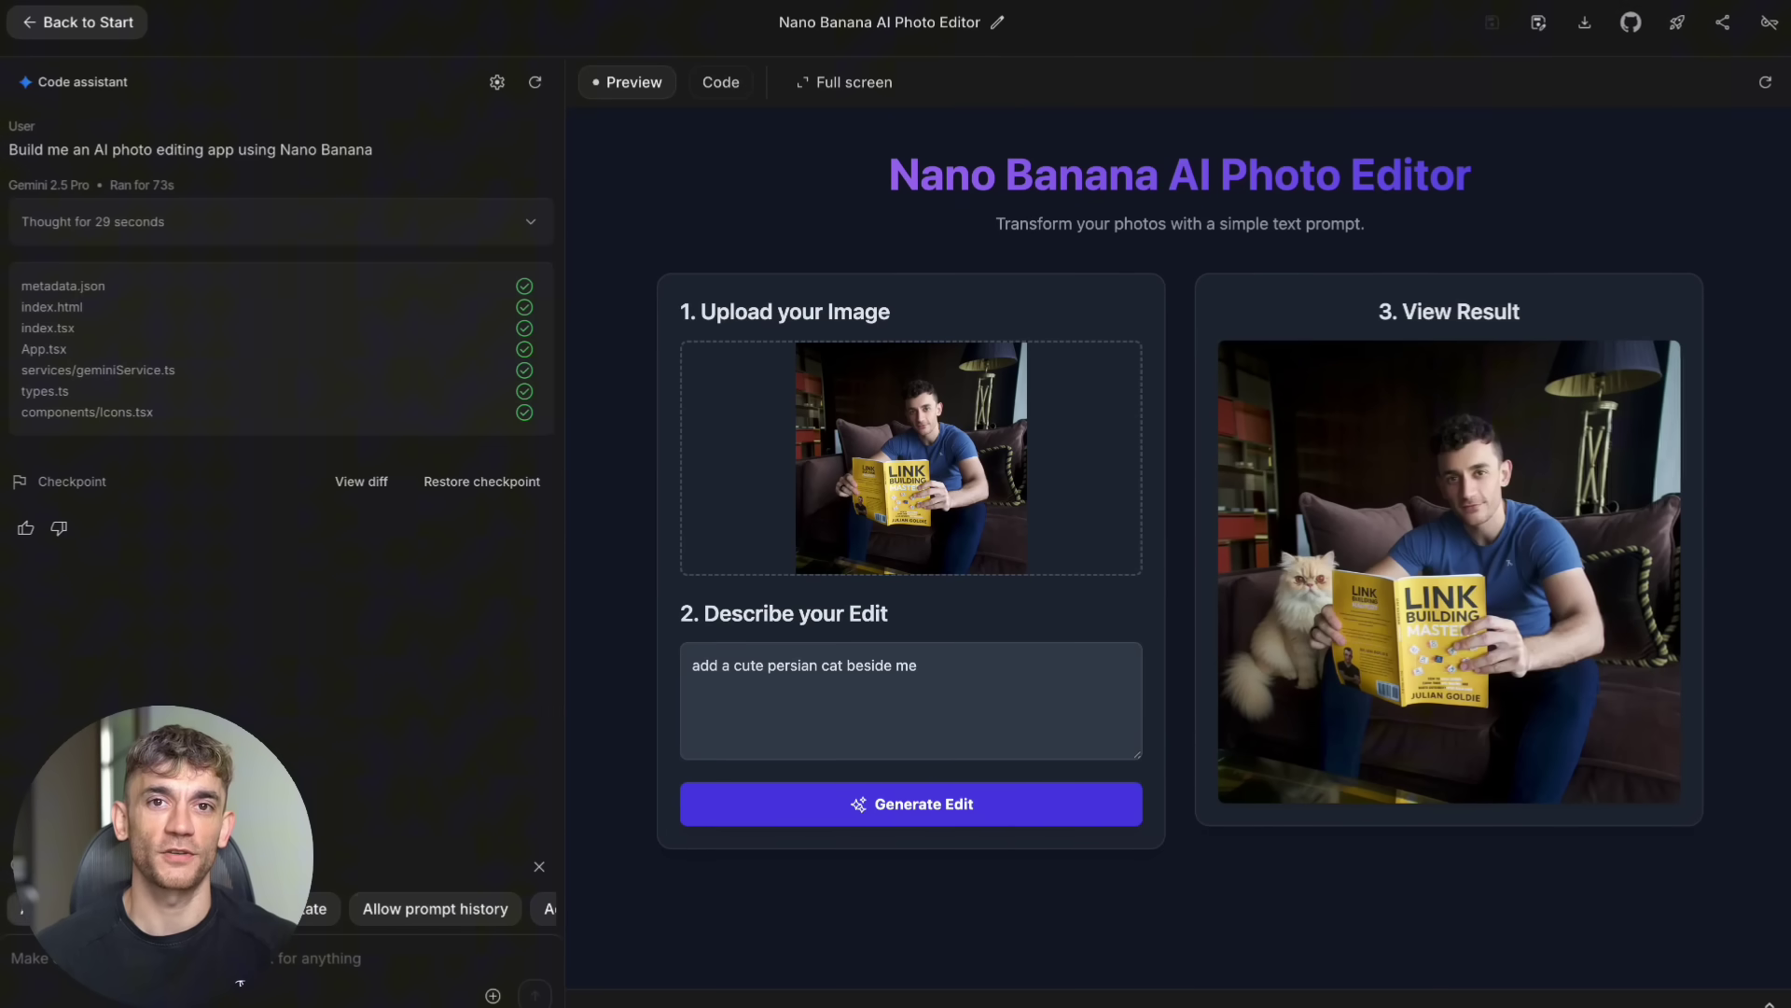
Send the 'Add before/after view' request for side-by-side original and edited images.
key("ctrl+v")
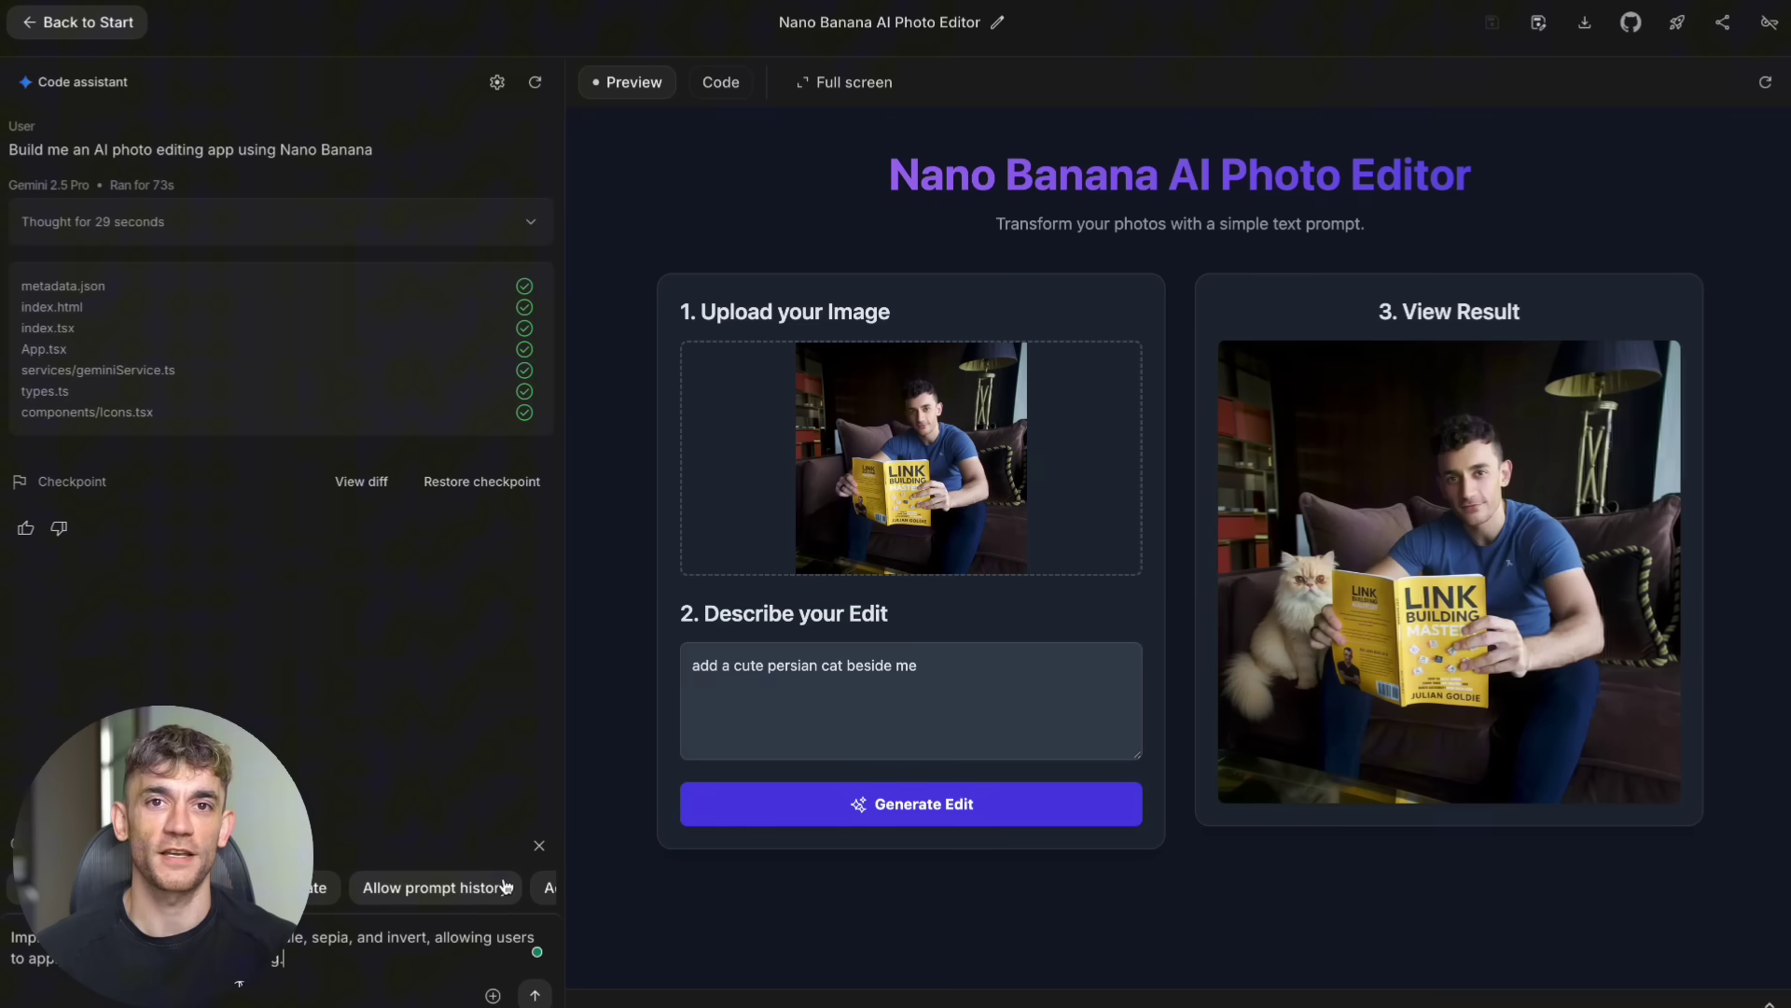
scroll(406, 909, "right", 2)
left_click(463, 888)
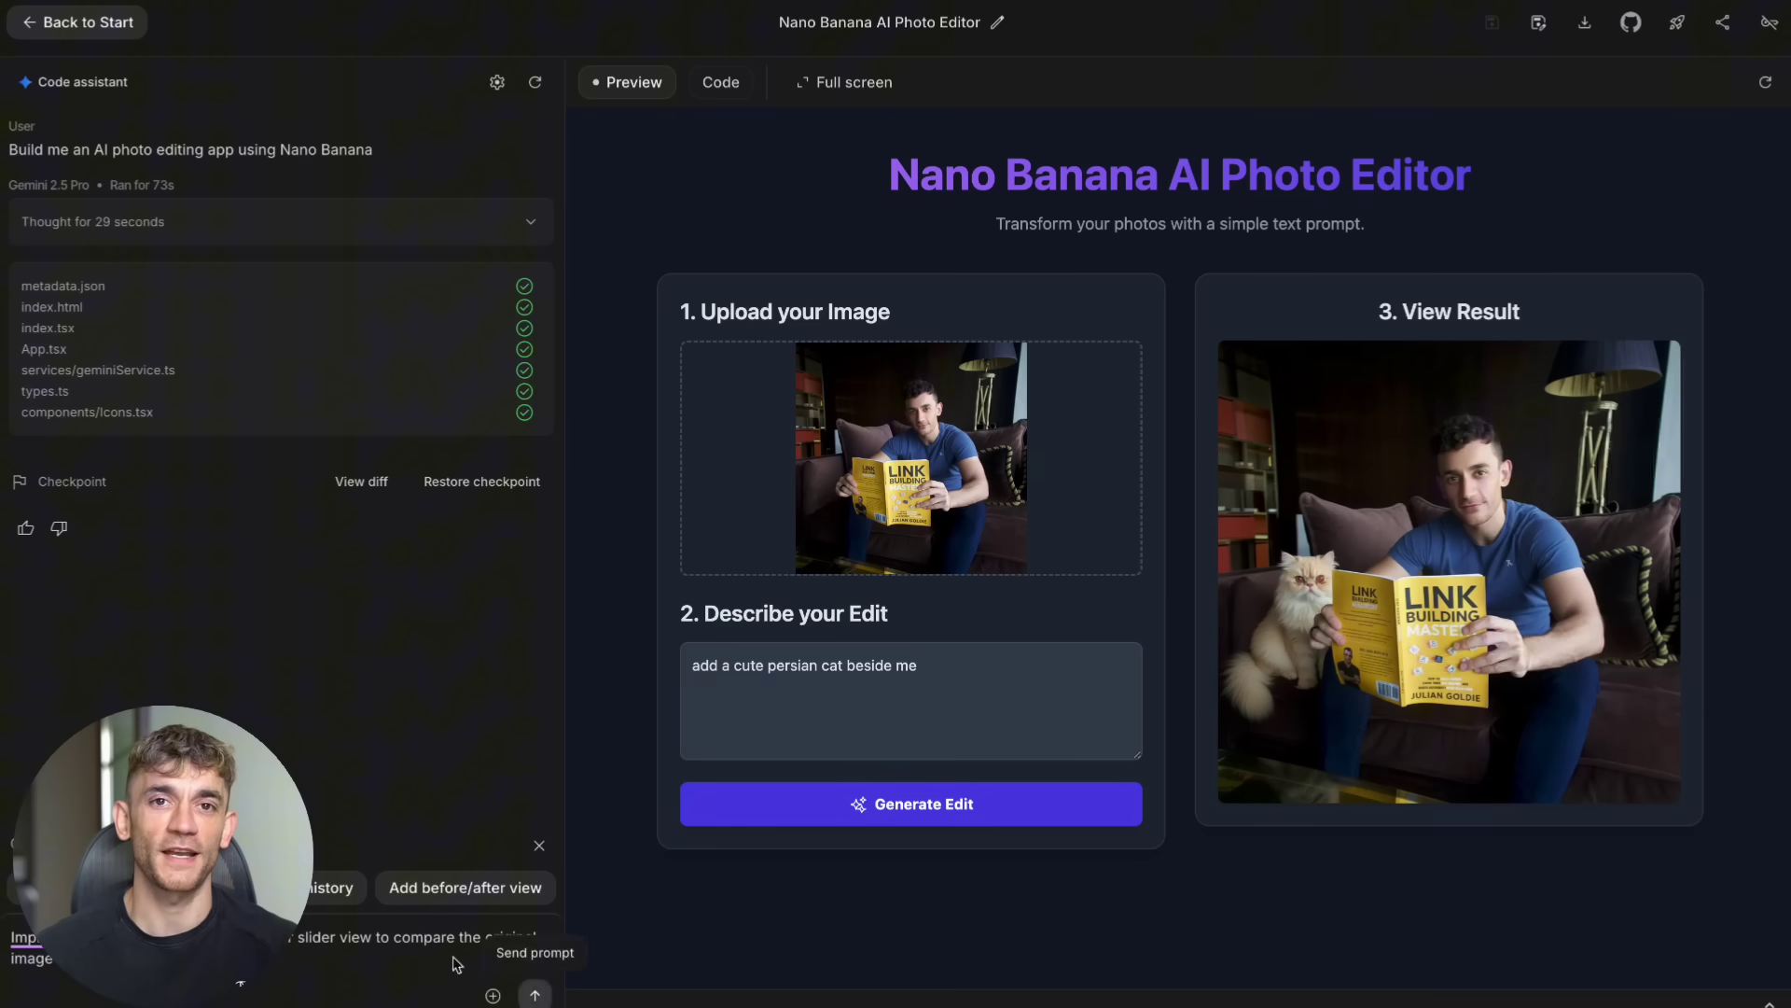
left_click(536, 995)
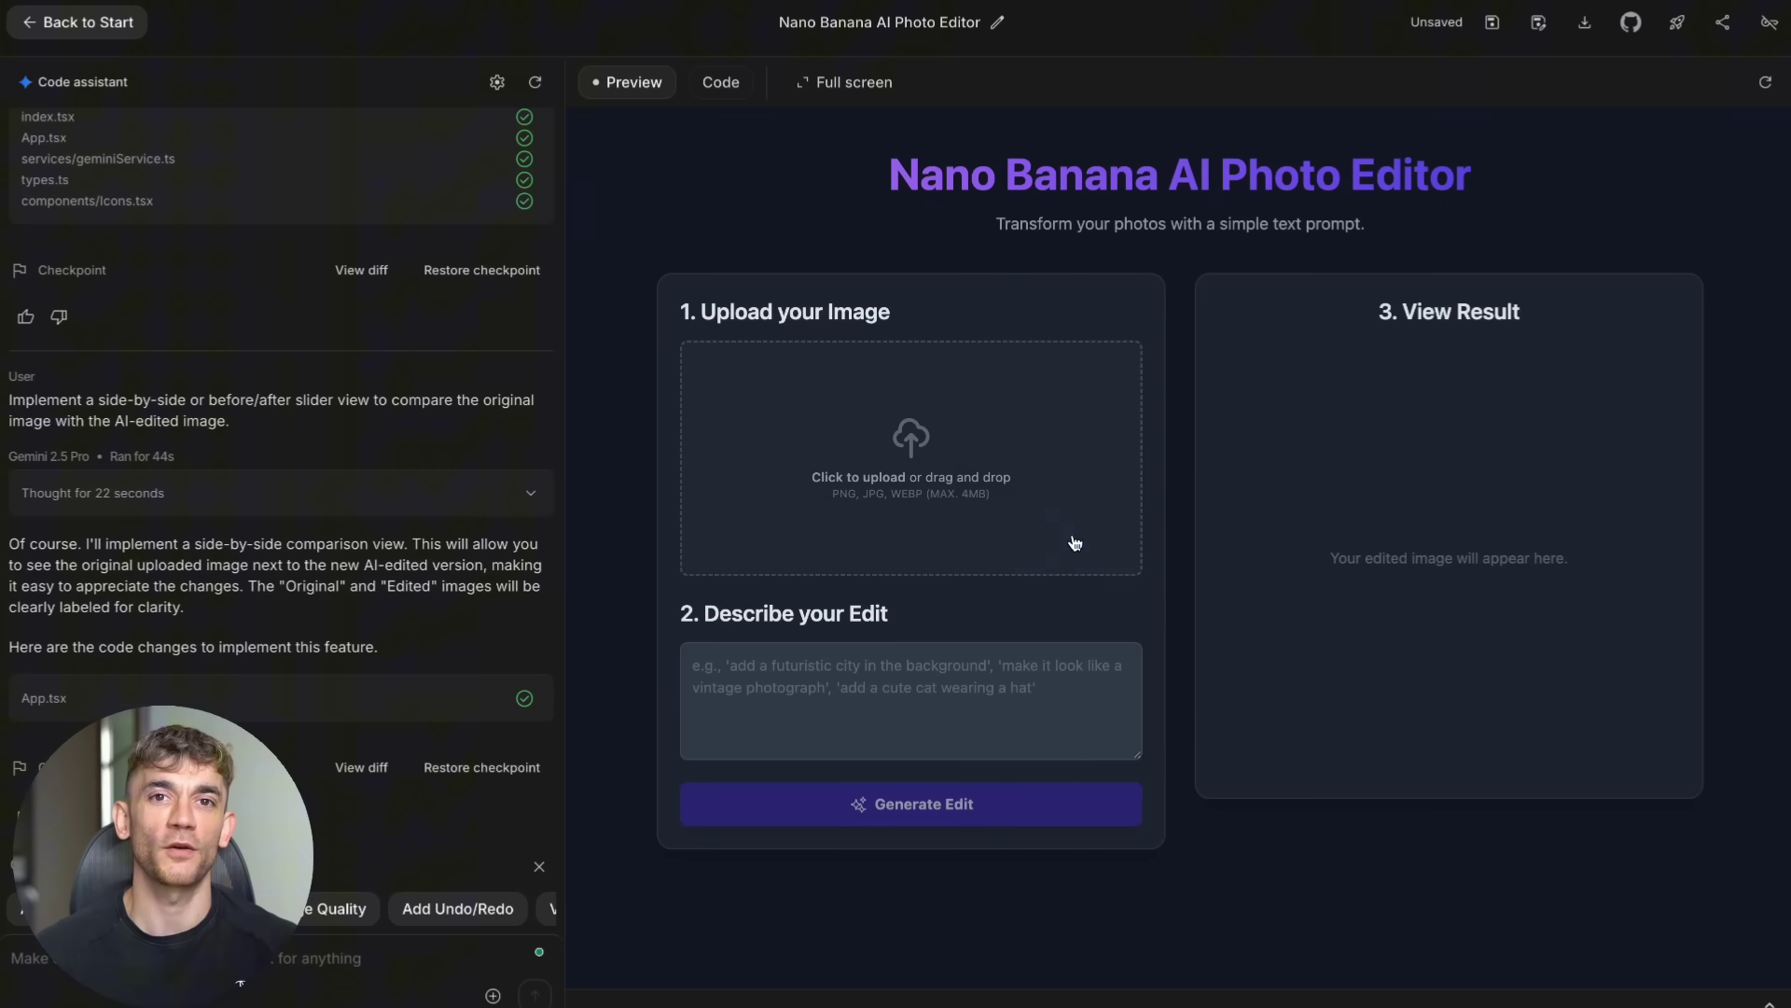
Dismiss the upload dialog and send the Standard/High quality settings suggestion to Gemini.
left_click(960, 477)
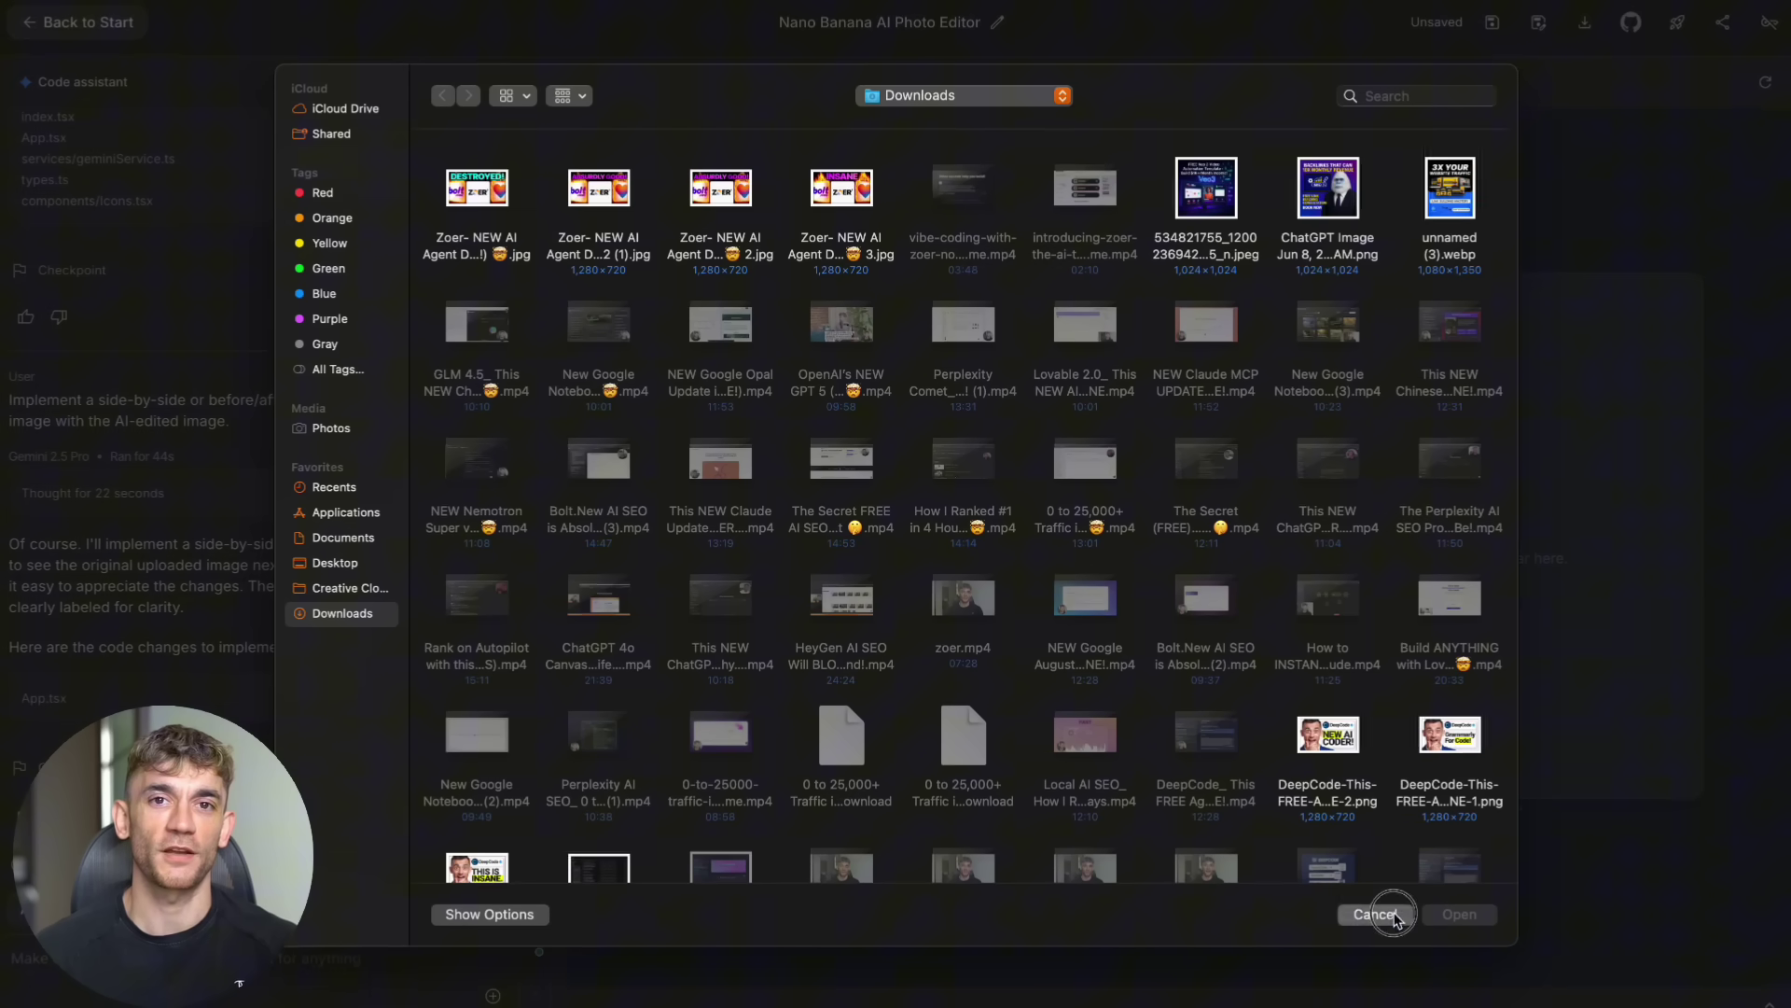
left_click(1376, 914)
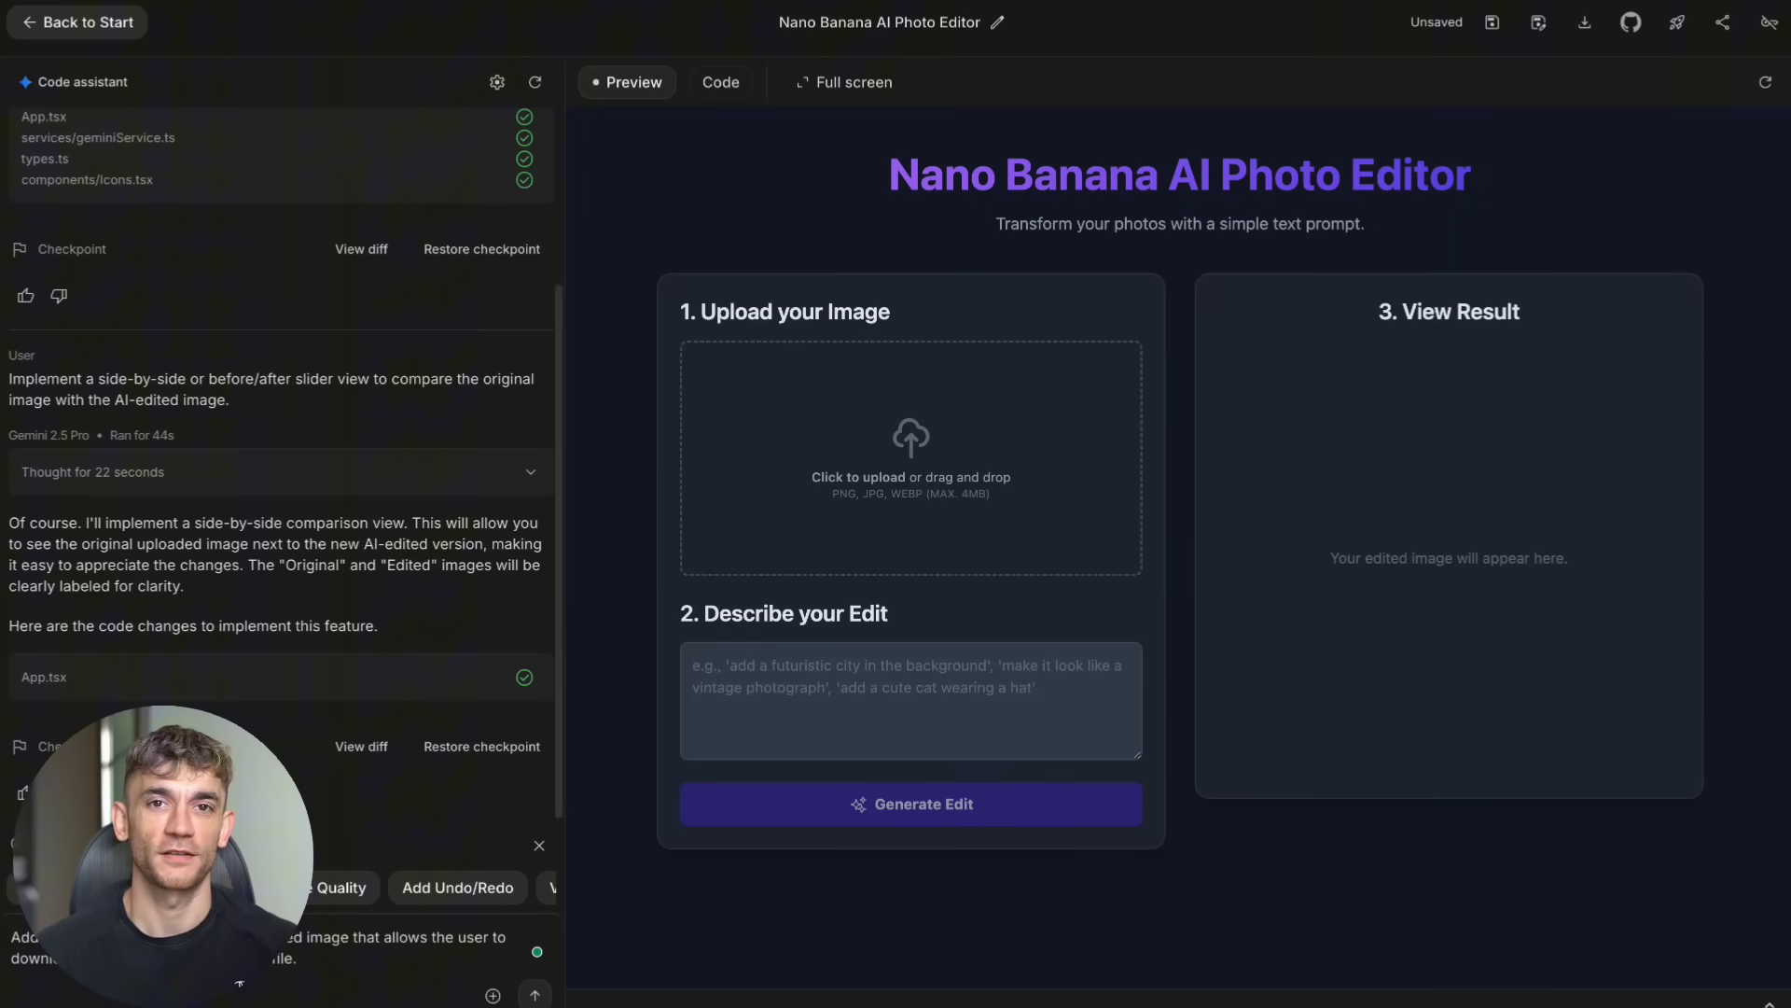
scroll(362, 895, "right", 1)
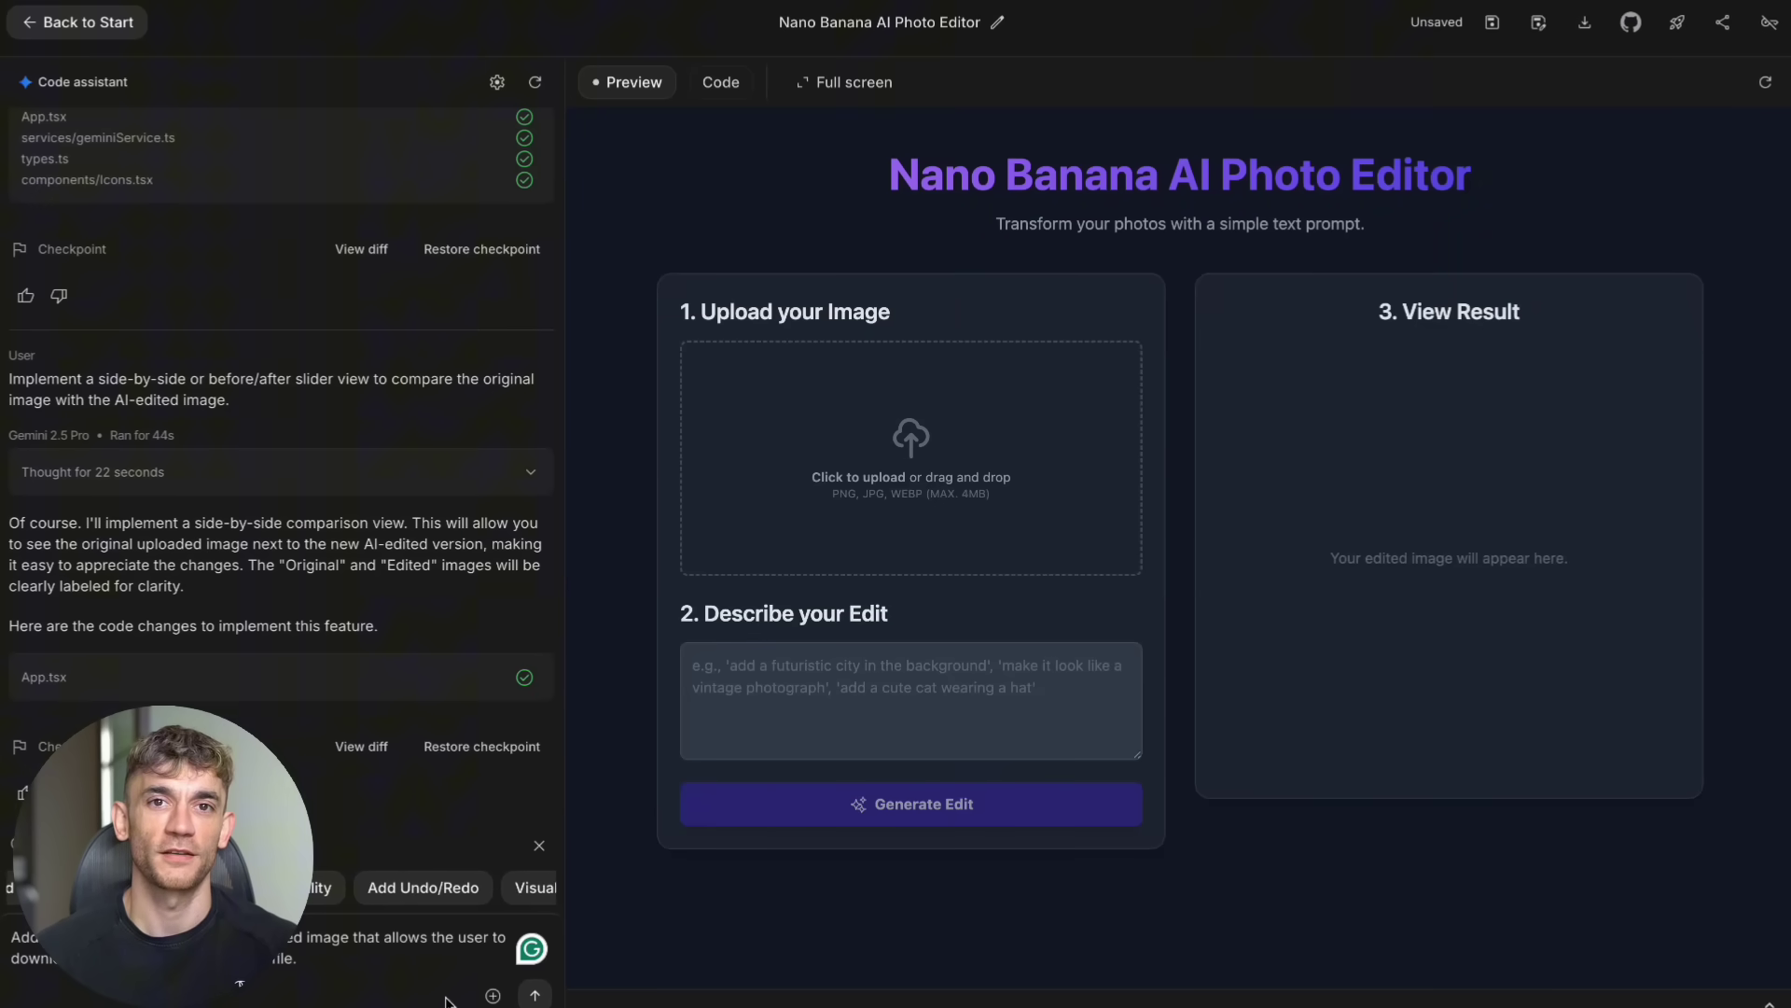
left_click(320, 887)
left_click(534, 995)
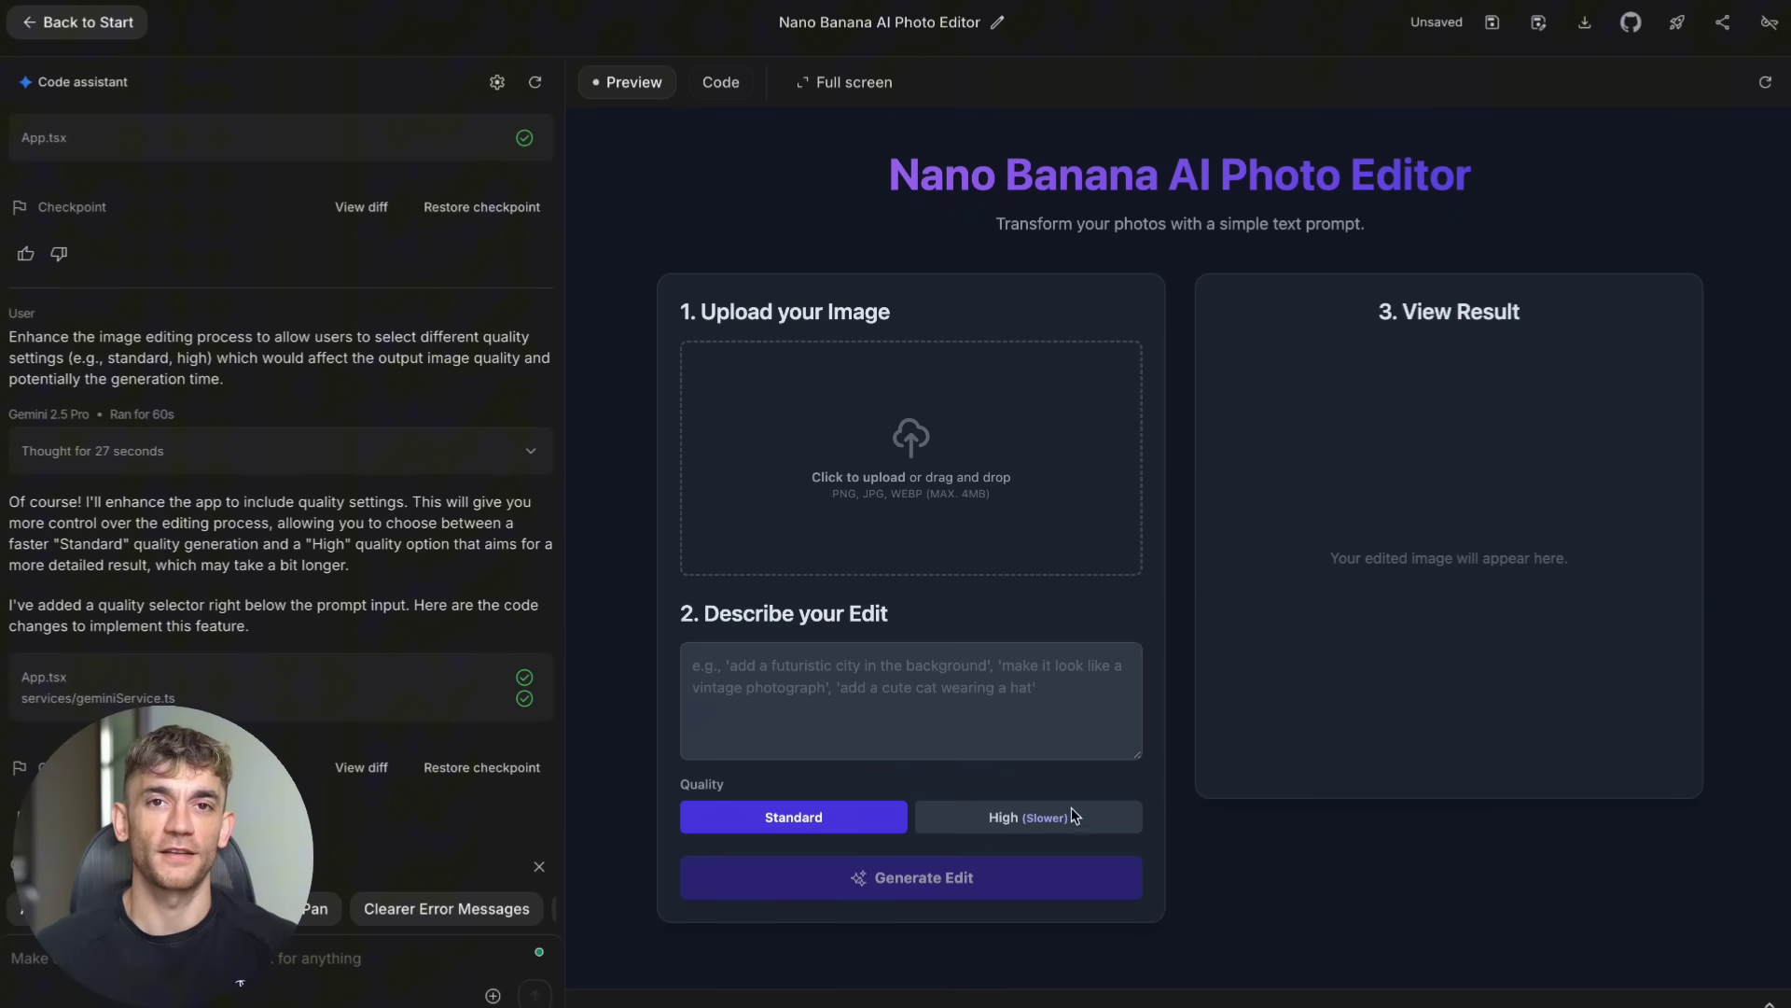
Select High (Slower) quality and upload the graffiti '200 SEO Prompts' book cover image.
left_click(1071, 817)
left_click(911, 546)
scroll(784, 553, "down", 3)
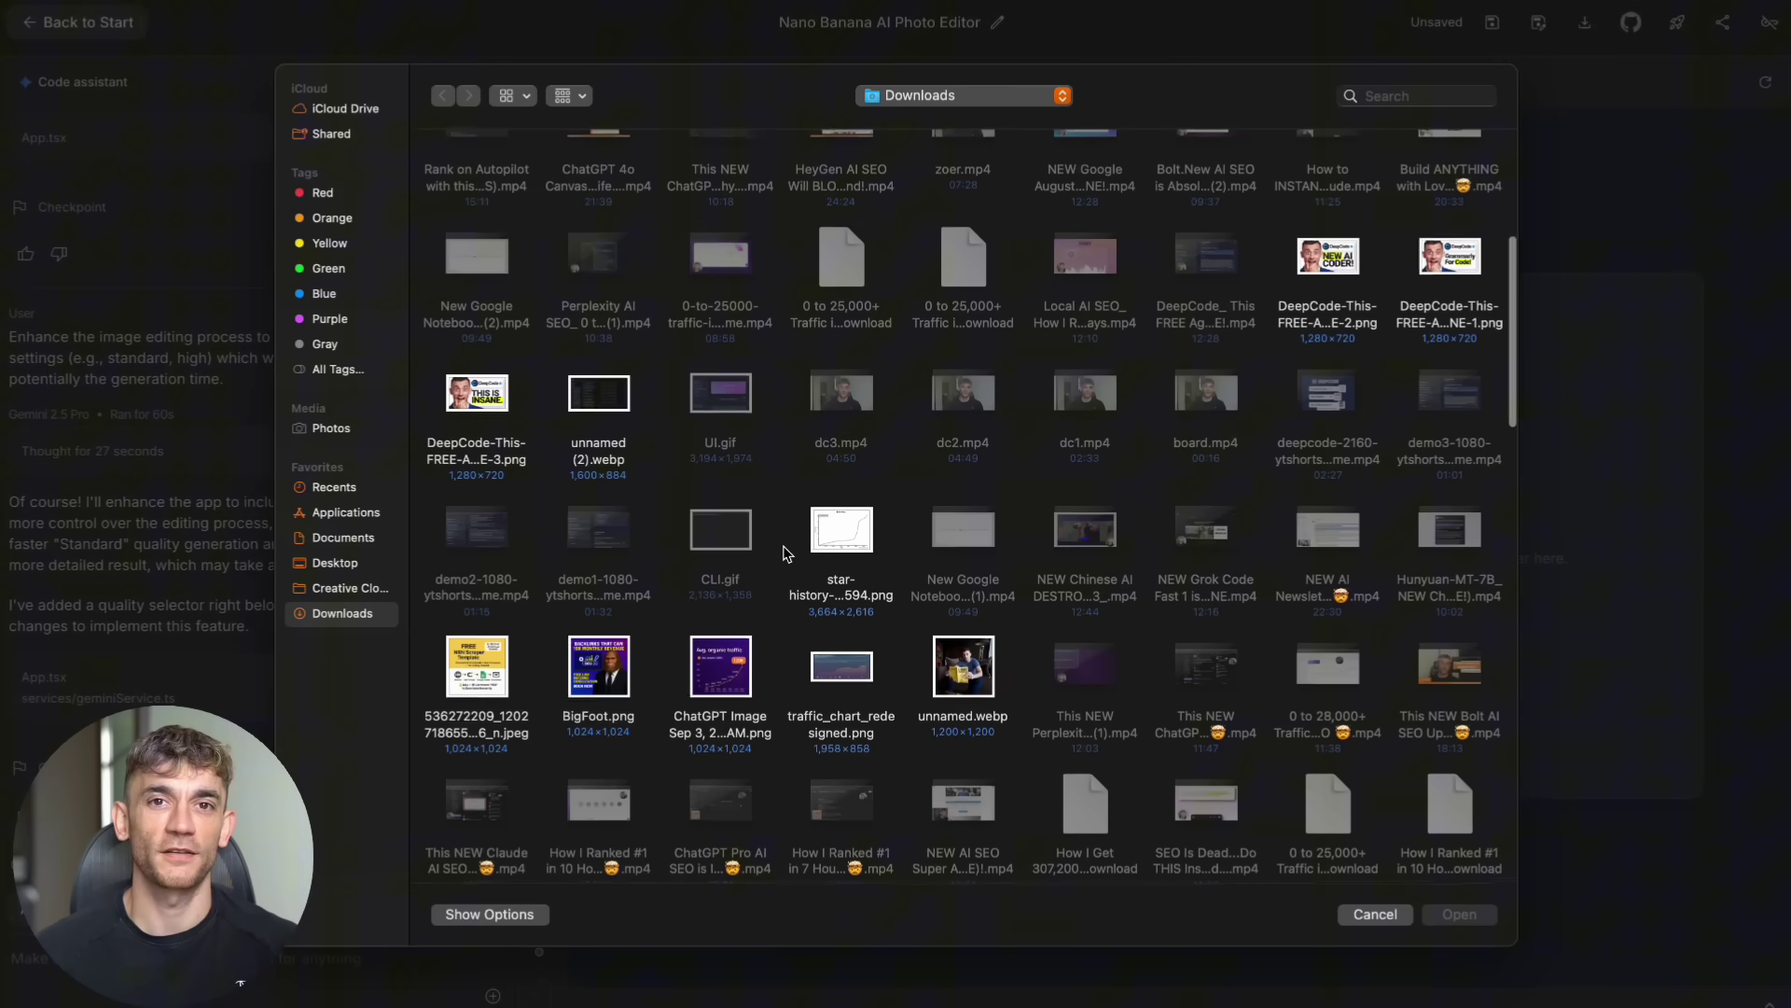
scroll(784, 553, "down", 2)
scroll(784, 553, "down", 5)
scroll(785, 553, "down", 5)
scroll(784, 552, "down", 5)
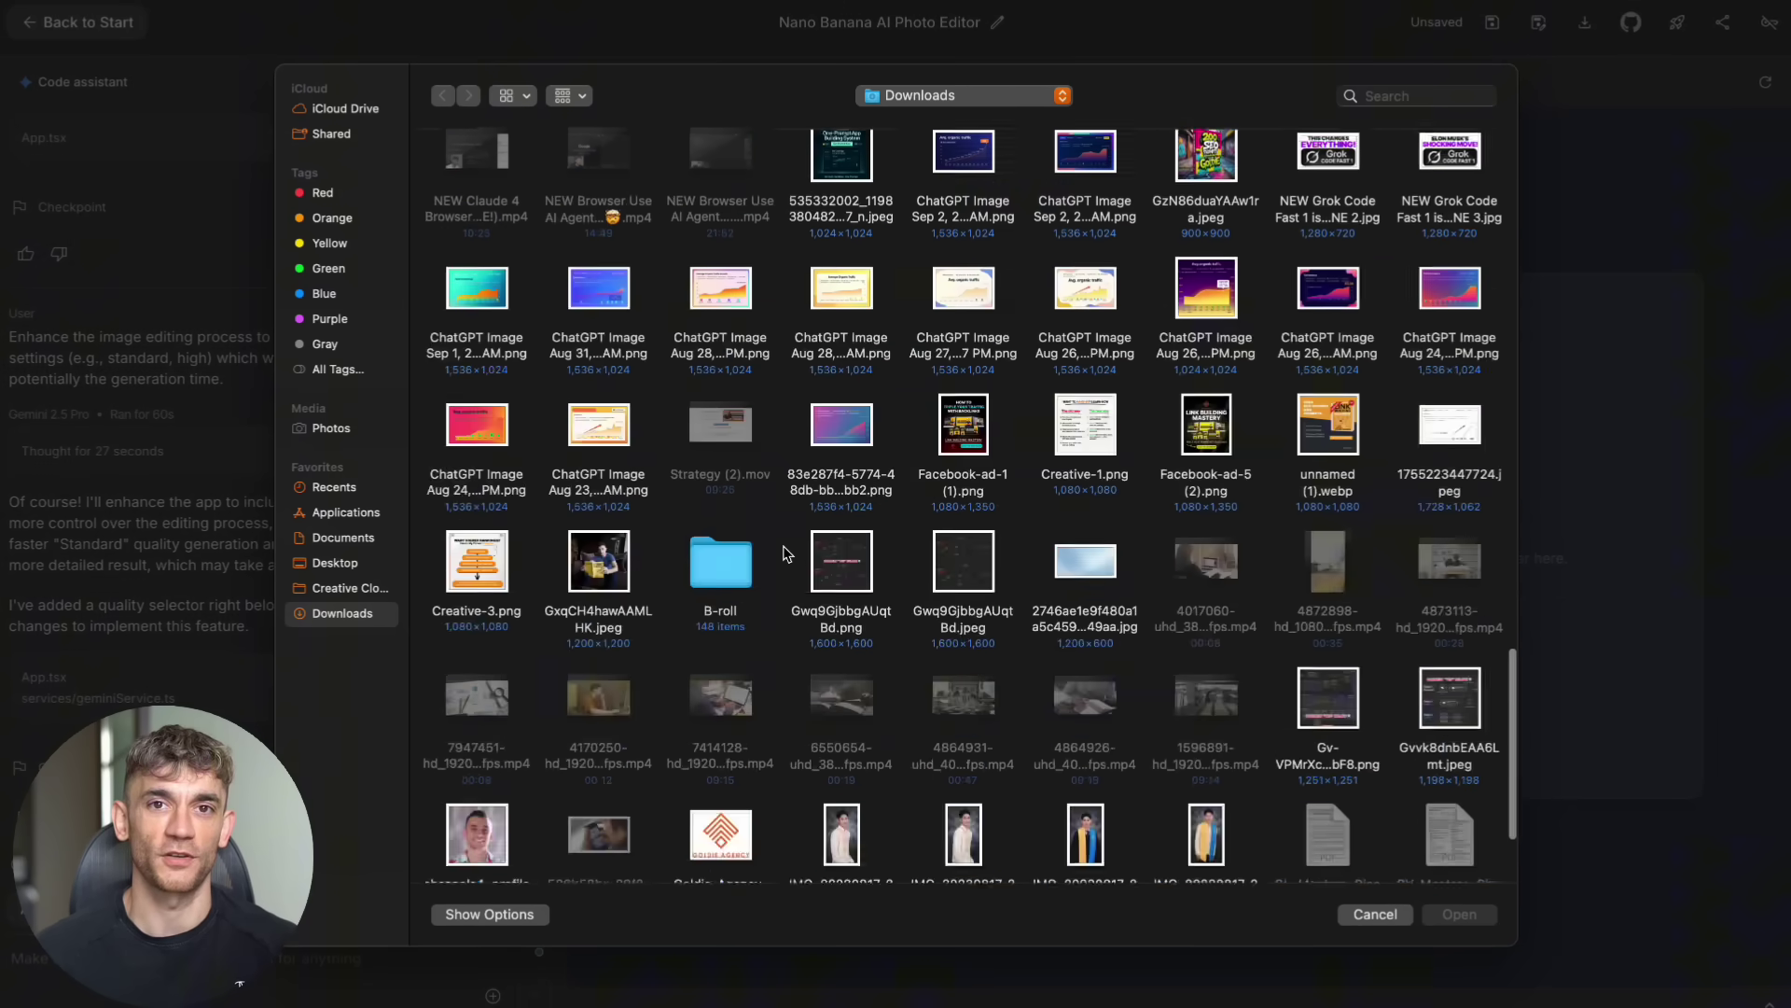
scroll(784, 553, "up", 2)
double_click(1213, 259)
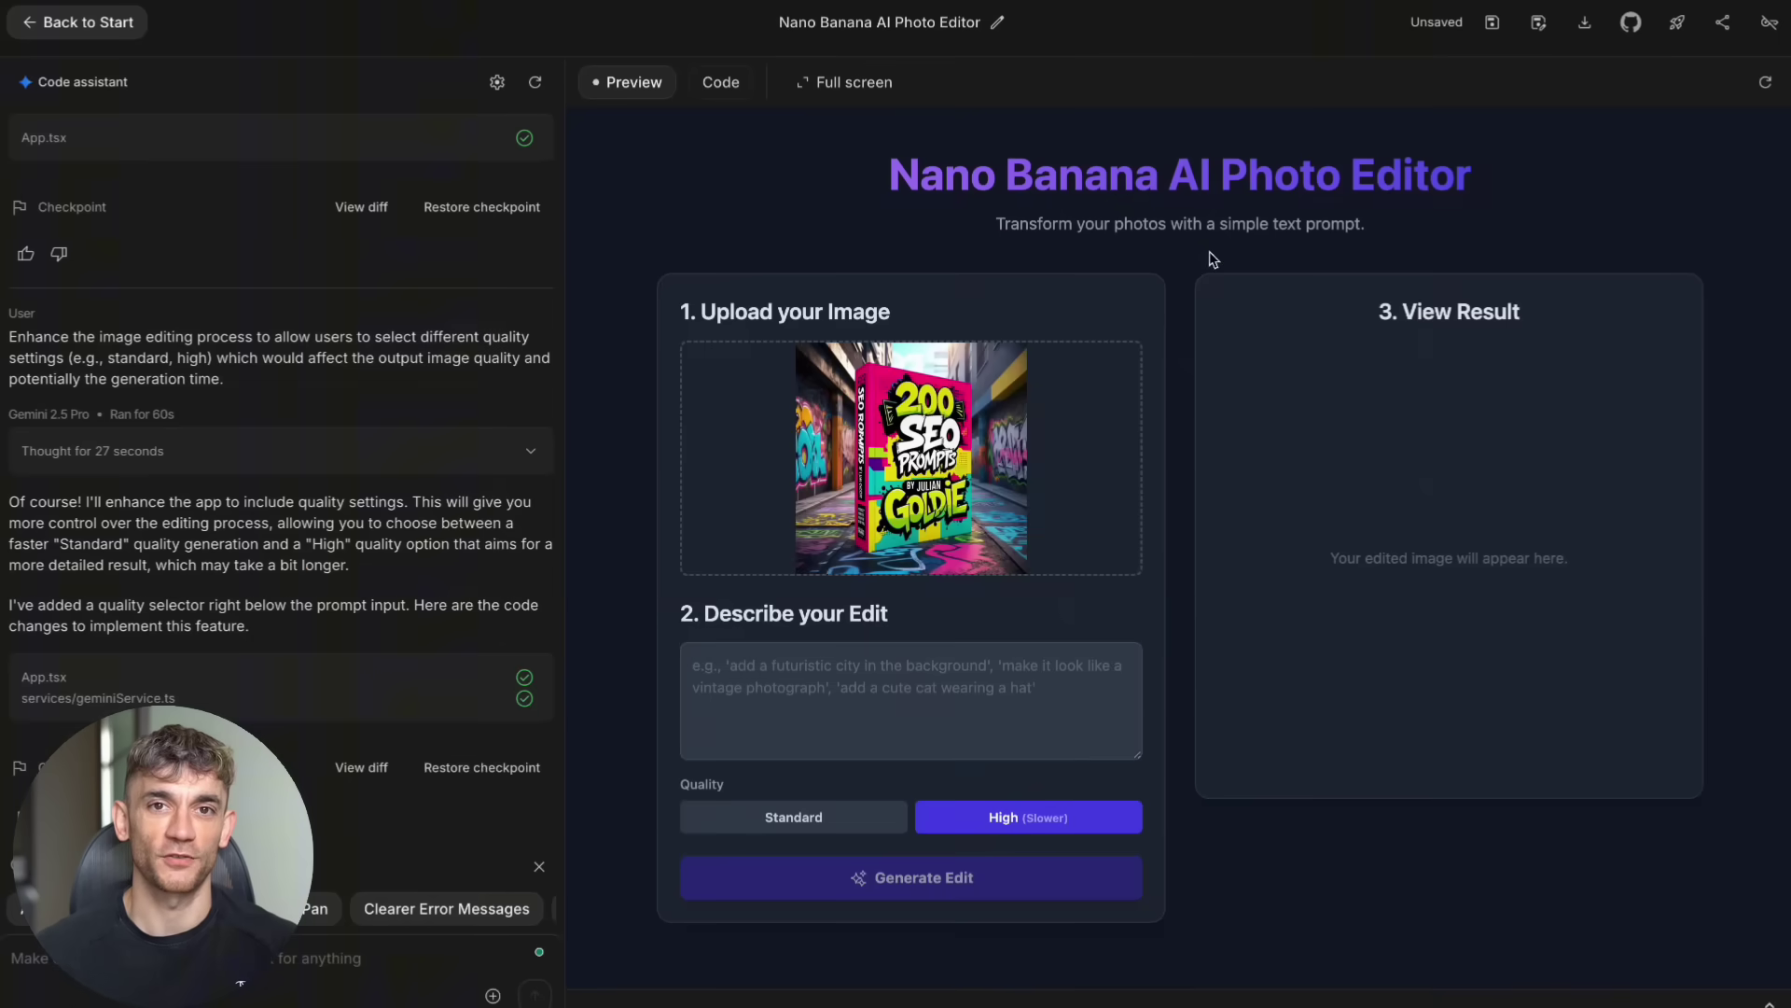
Give the book cover a futuristic city background and save the edited image.
left_click(893, 703)
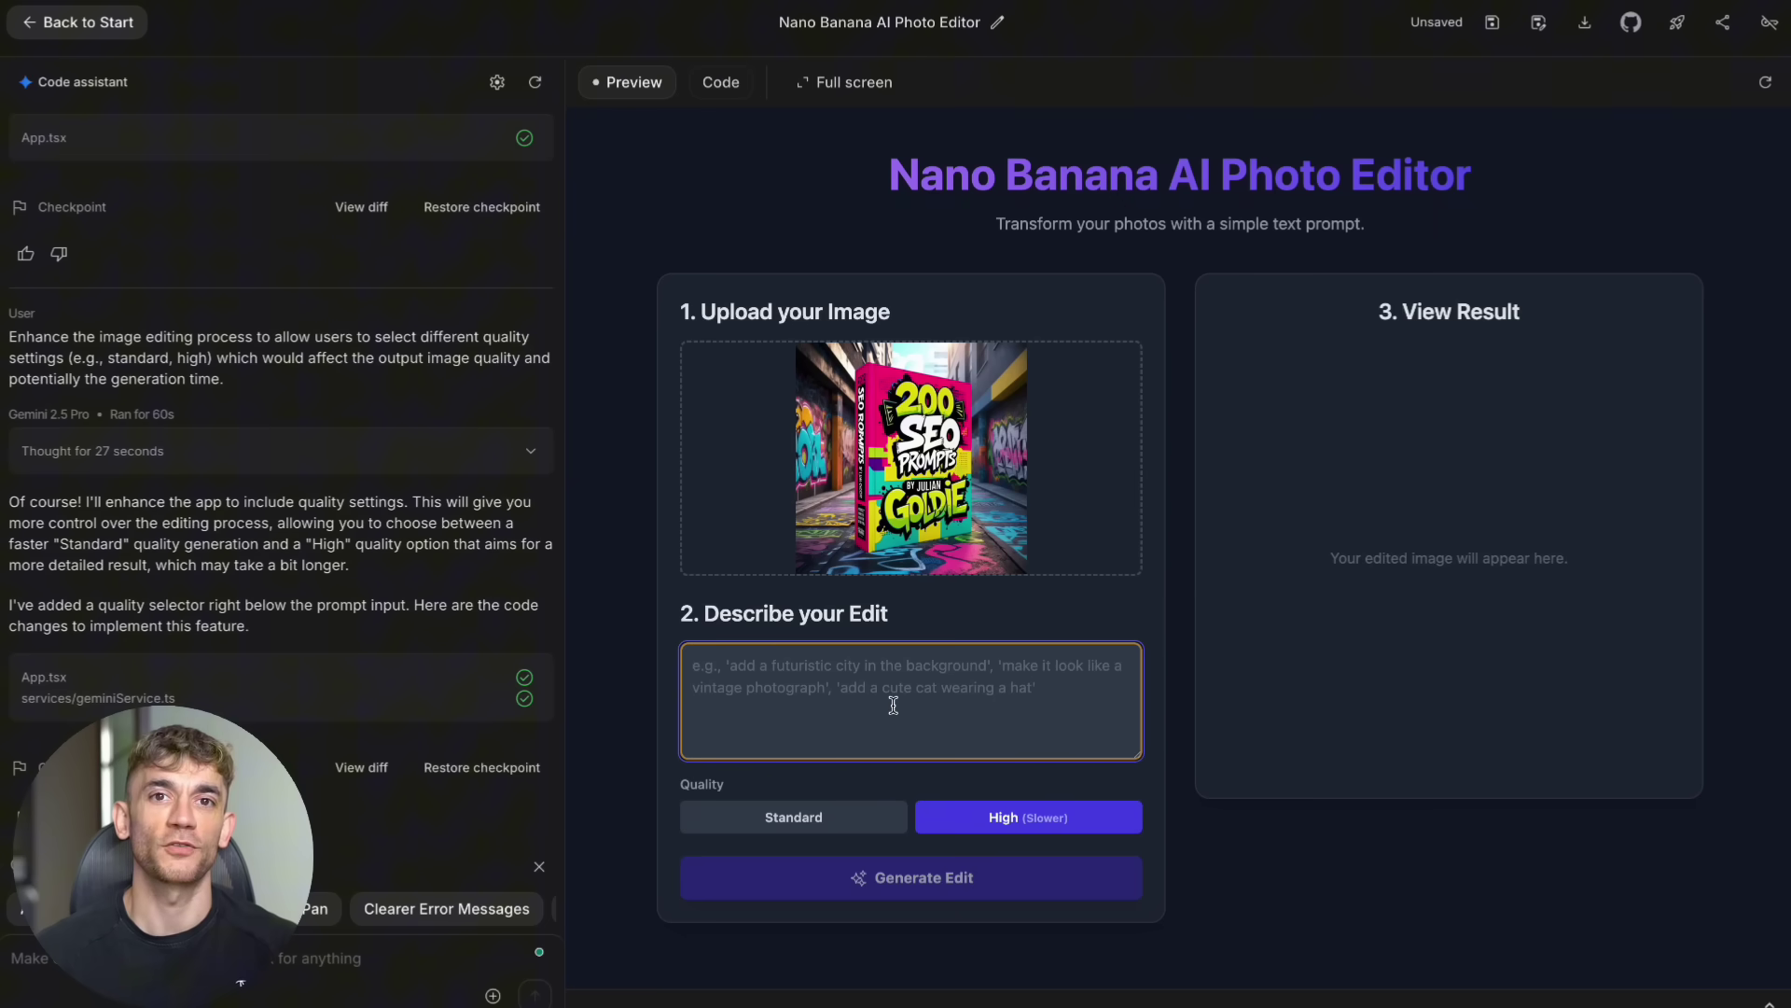
type("add a futuri")
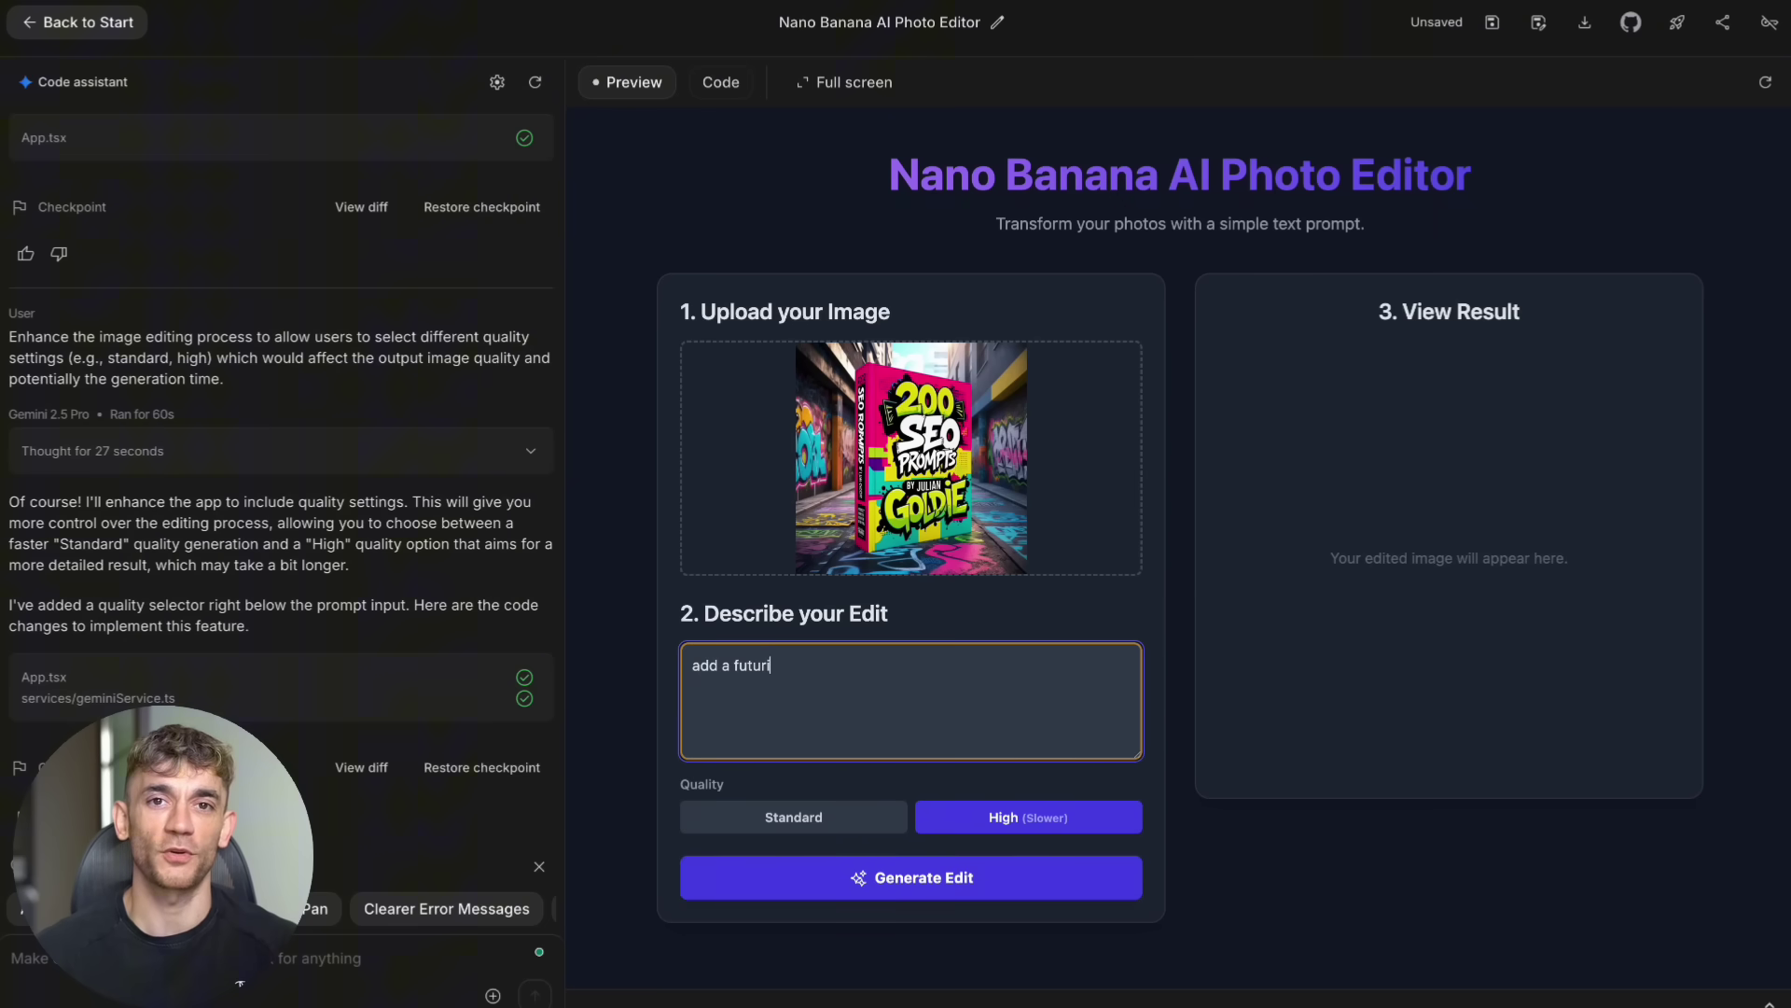
type("stic city in the background")
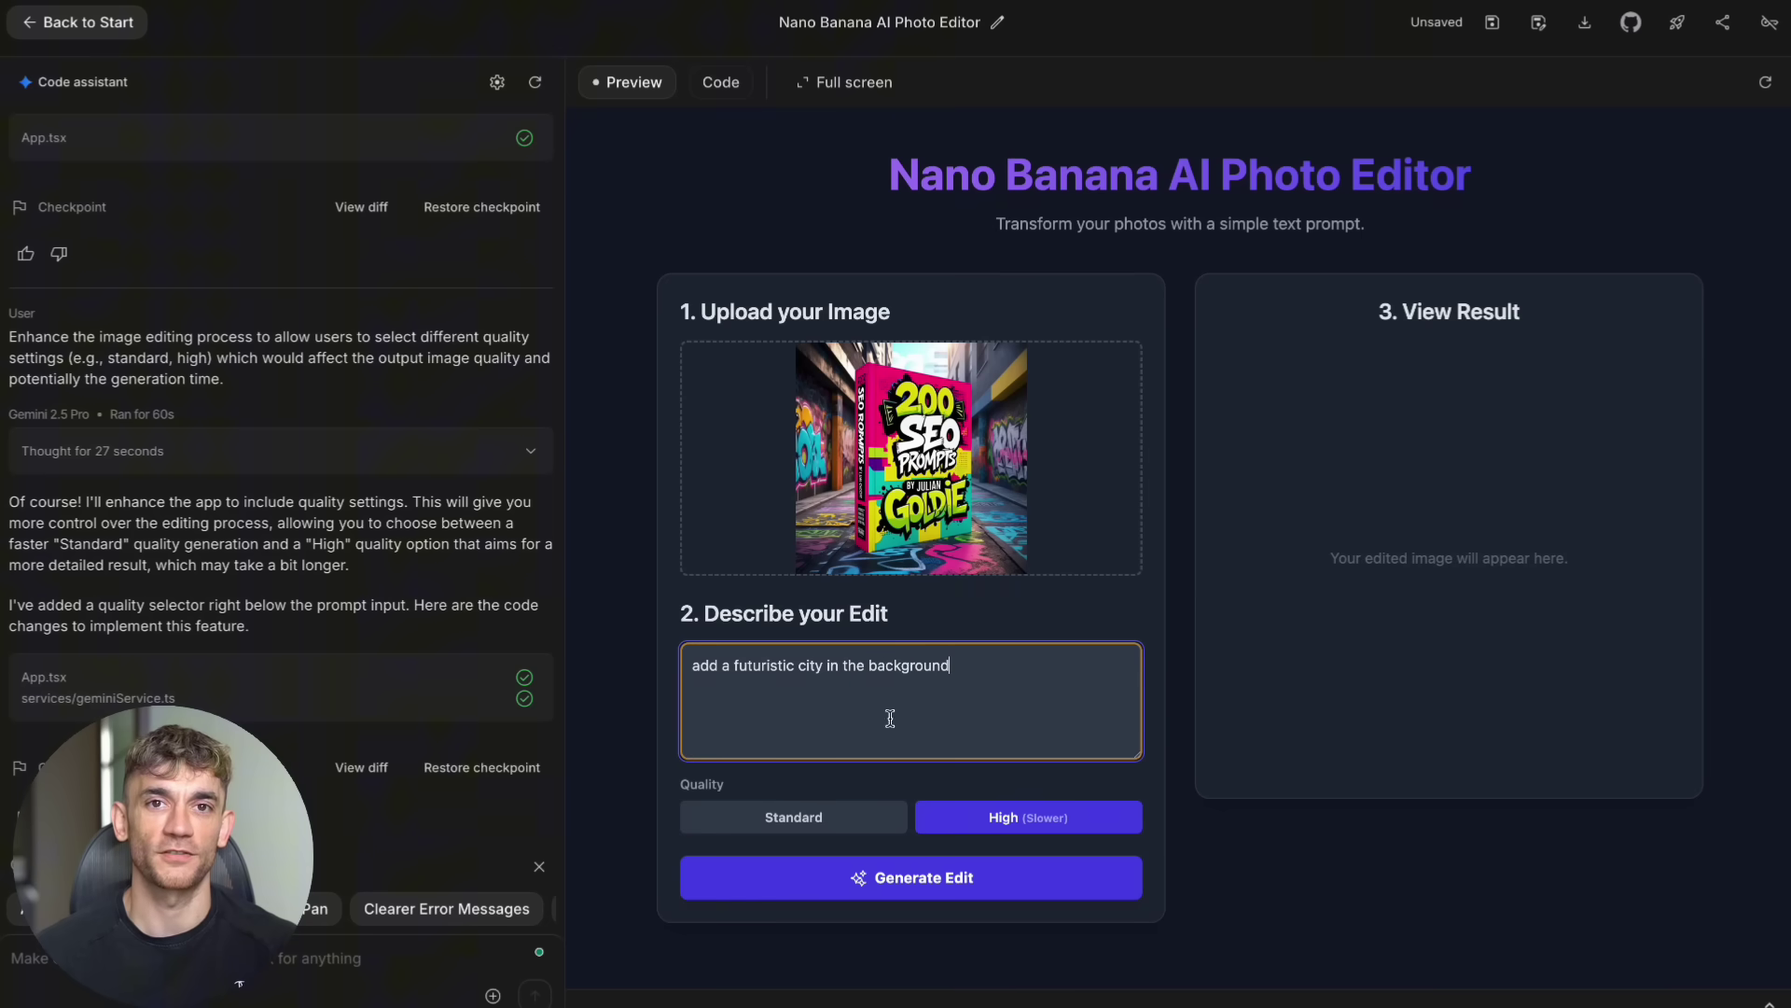
left_click(908, 878)
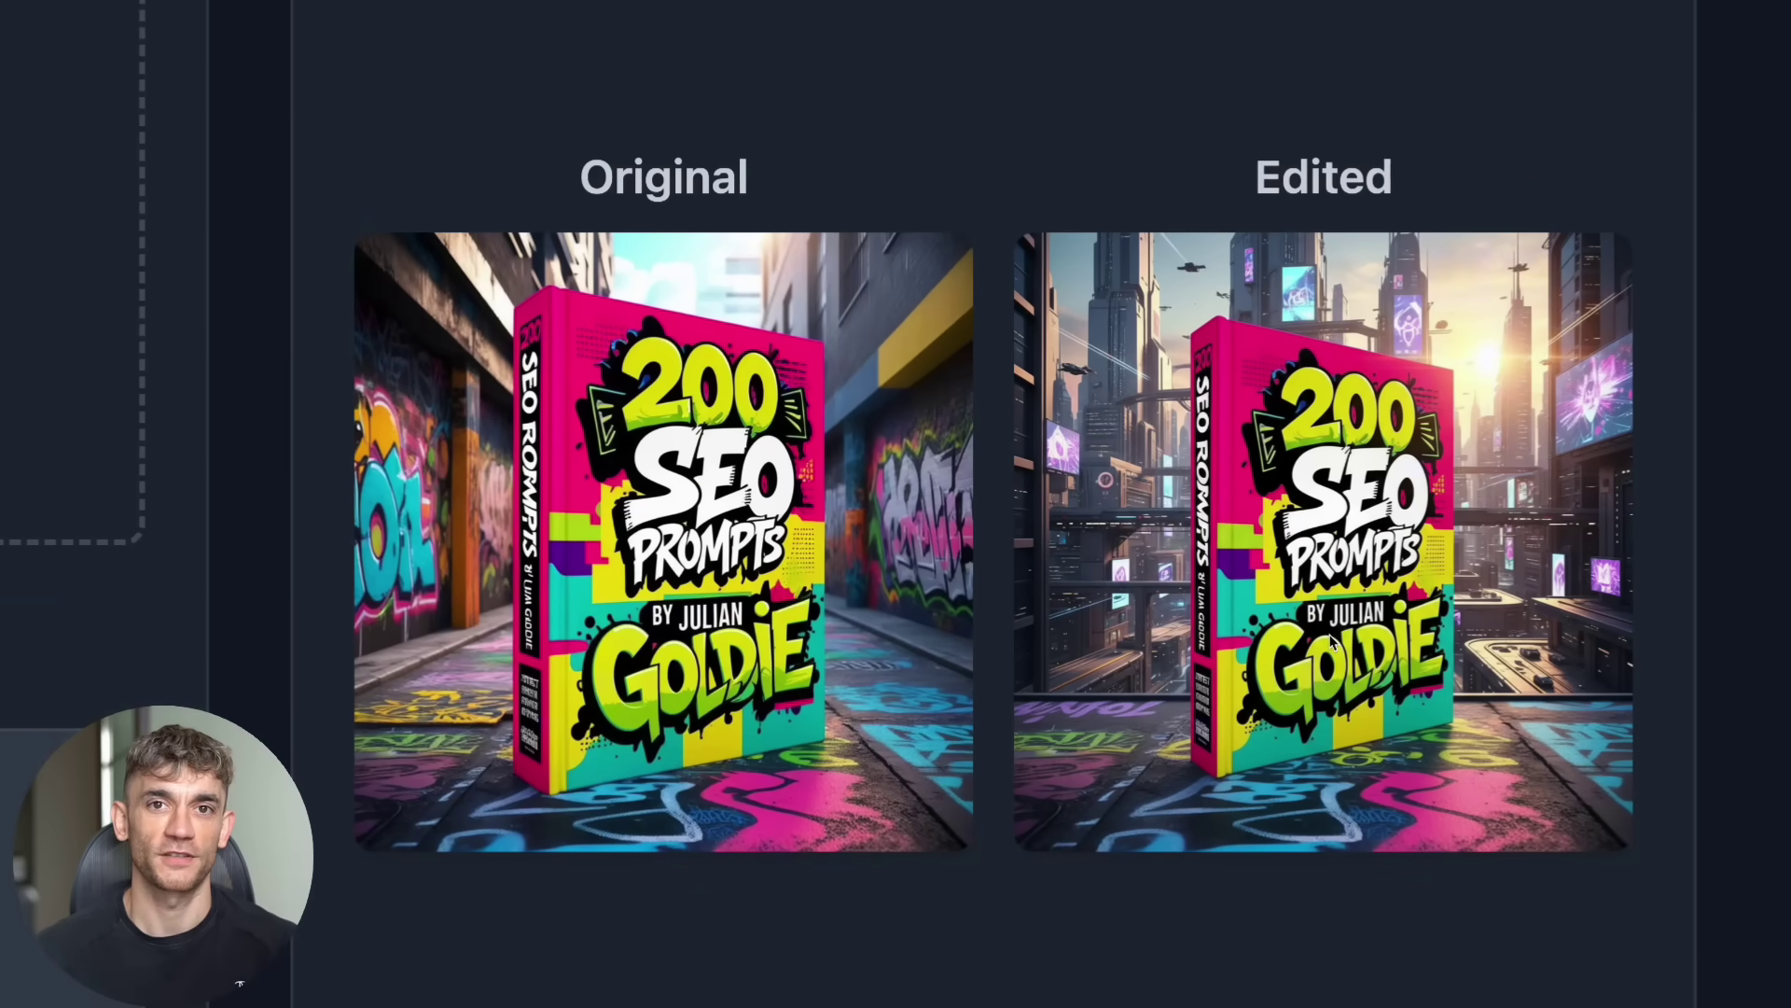
right_click(1315, 571)
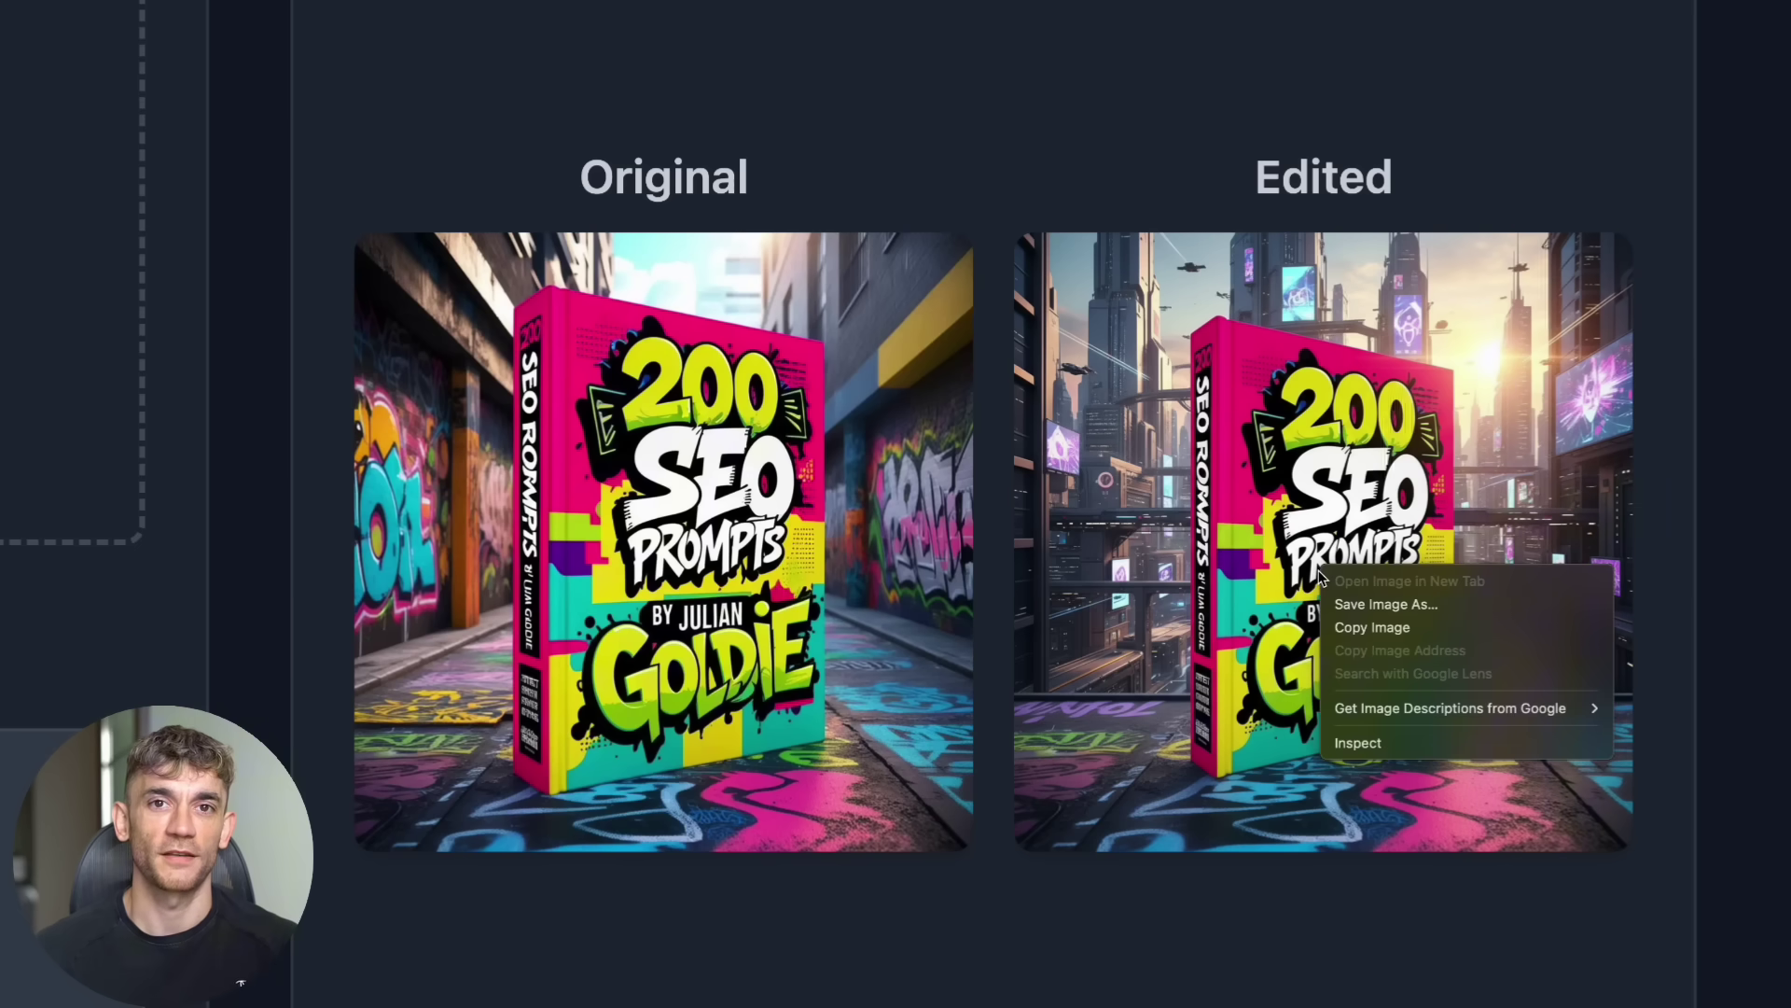
left_click(1339, 606)
key("Return")
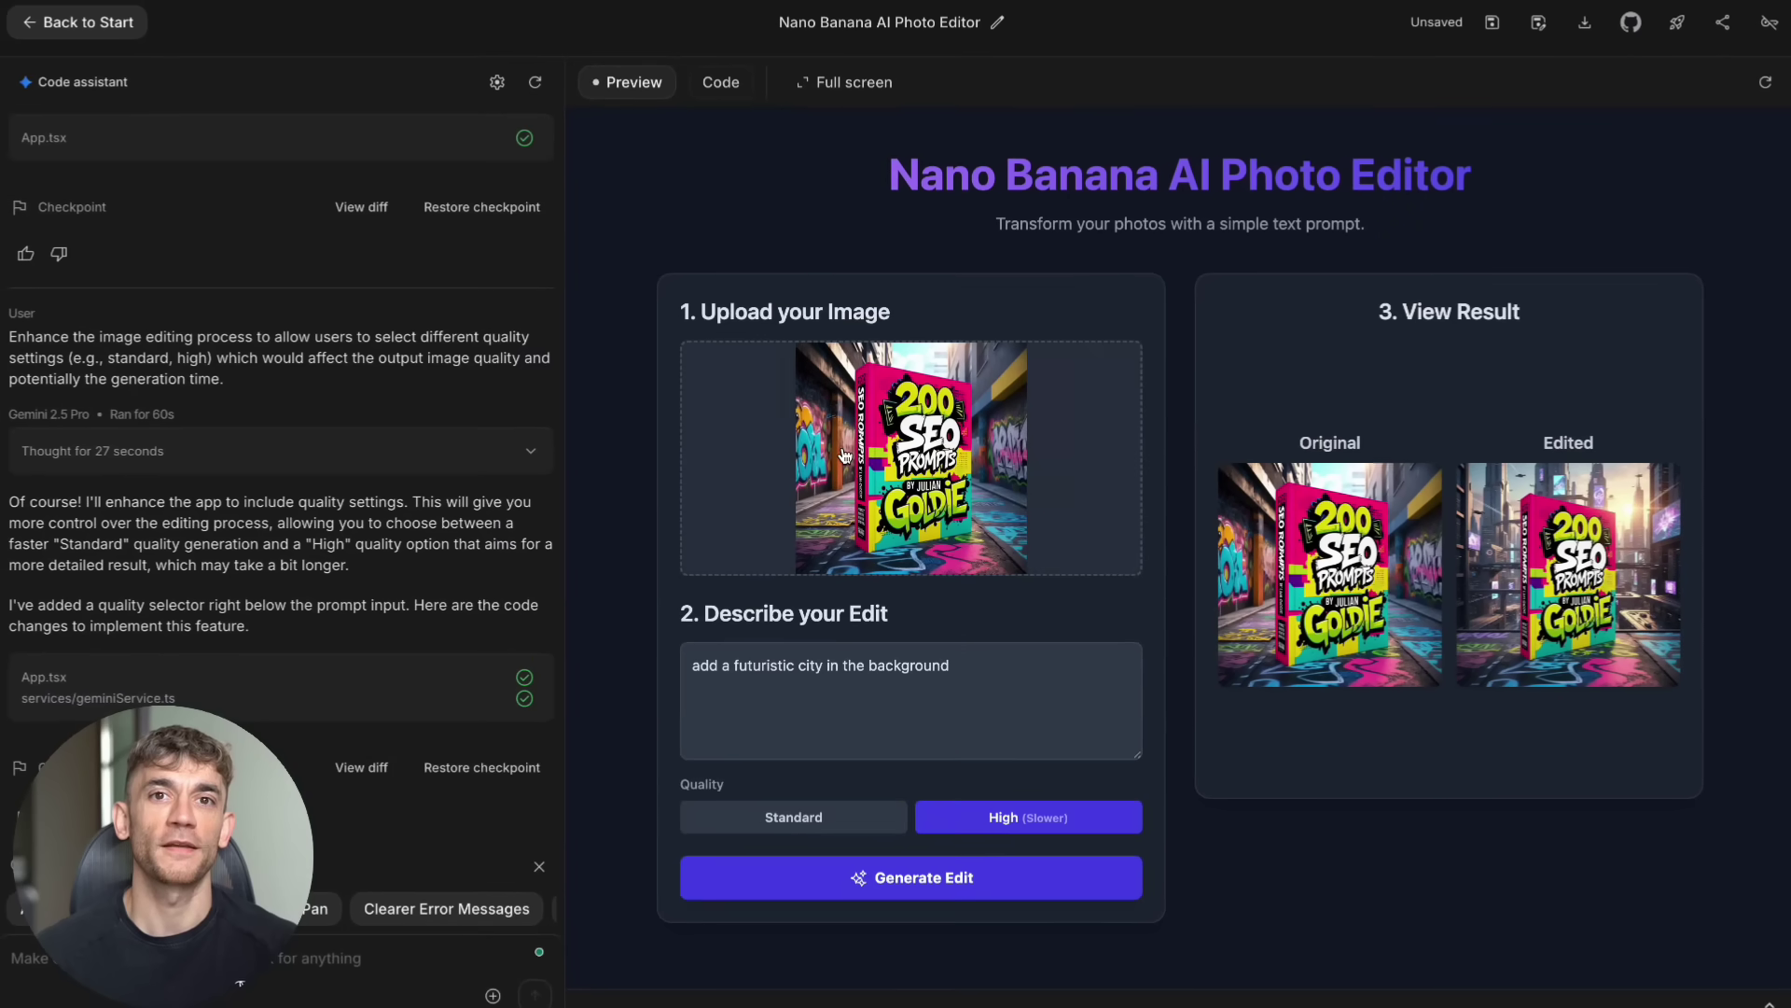
Upload the photo of the man reading and generate an edit adding a dog and cat.
left_click(831, 570)
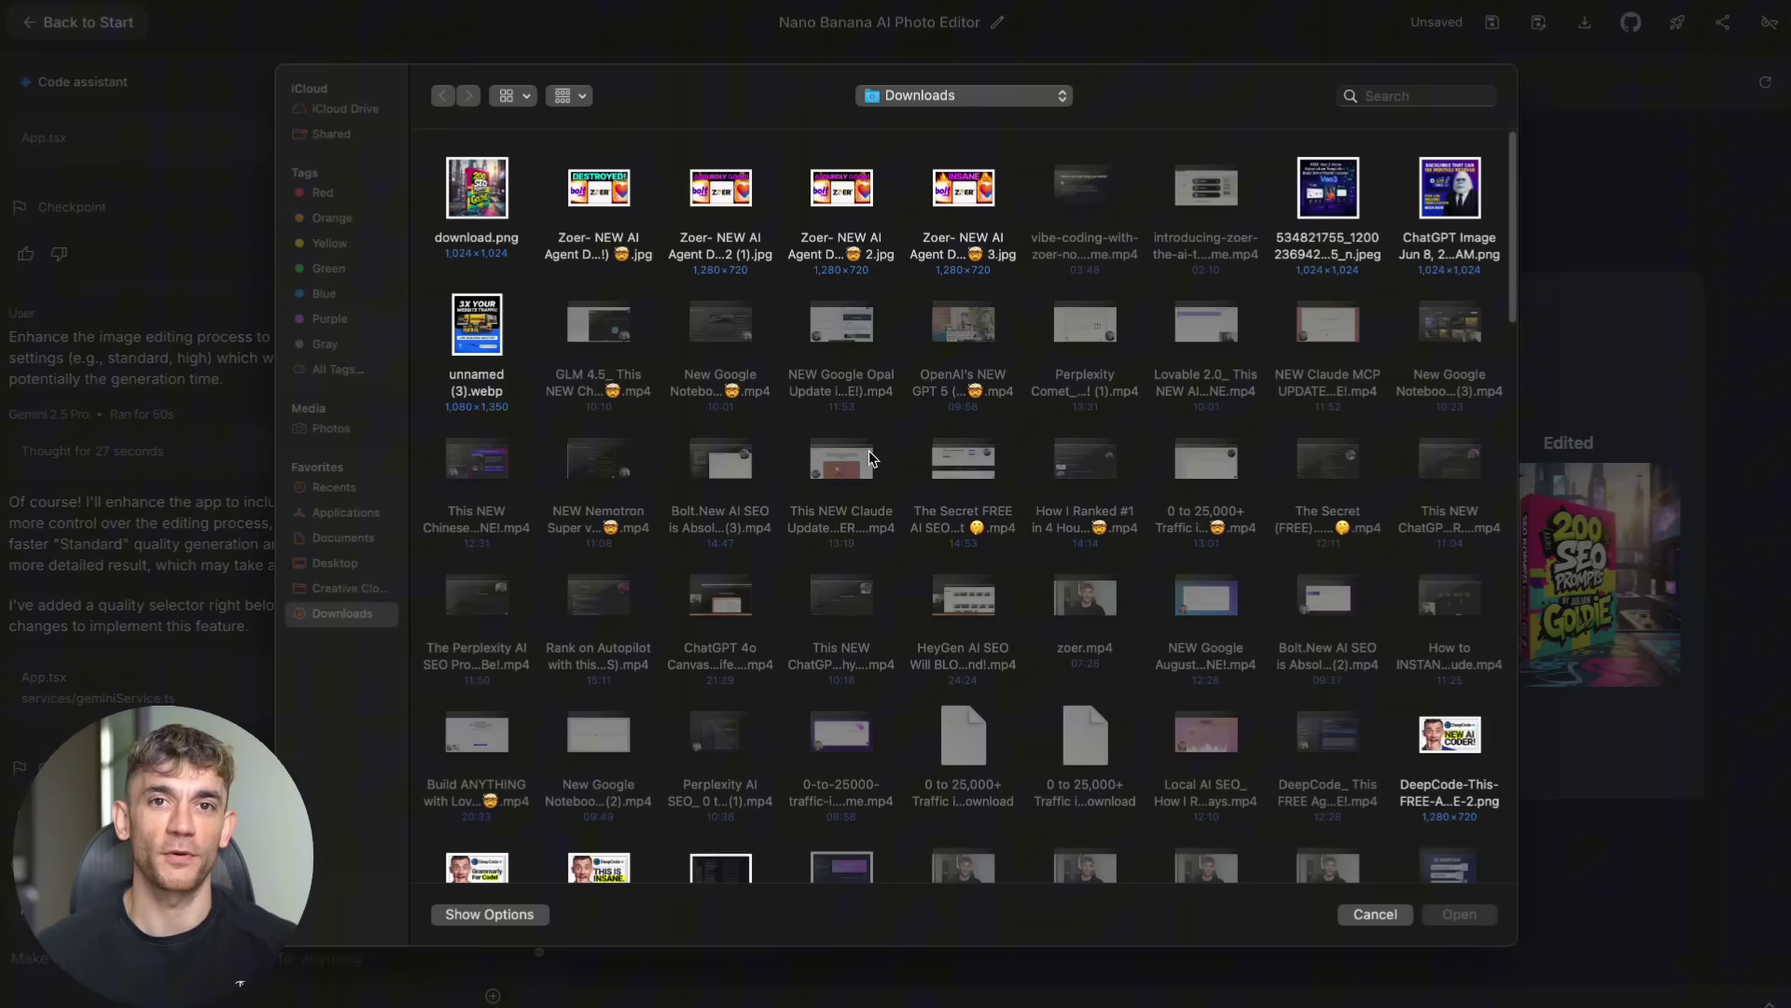
scroll(831, 569, "down", 5)
double_click(961, 365)
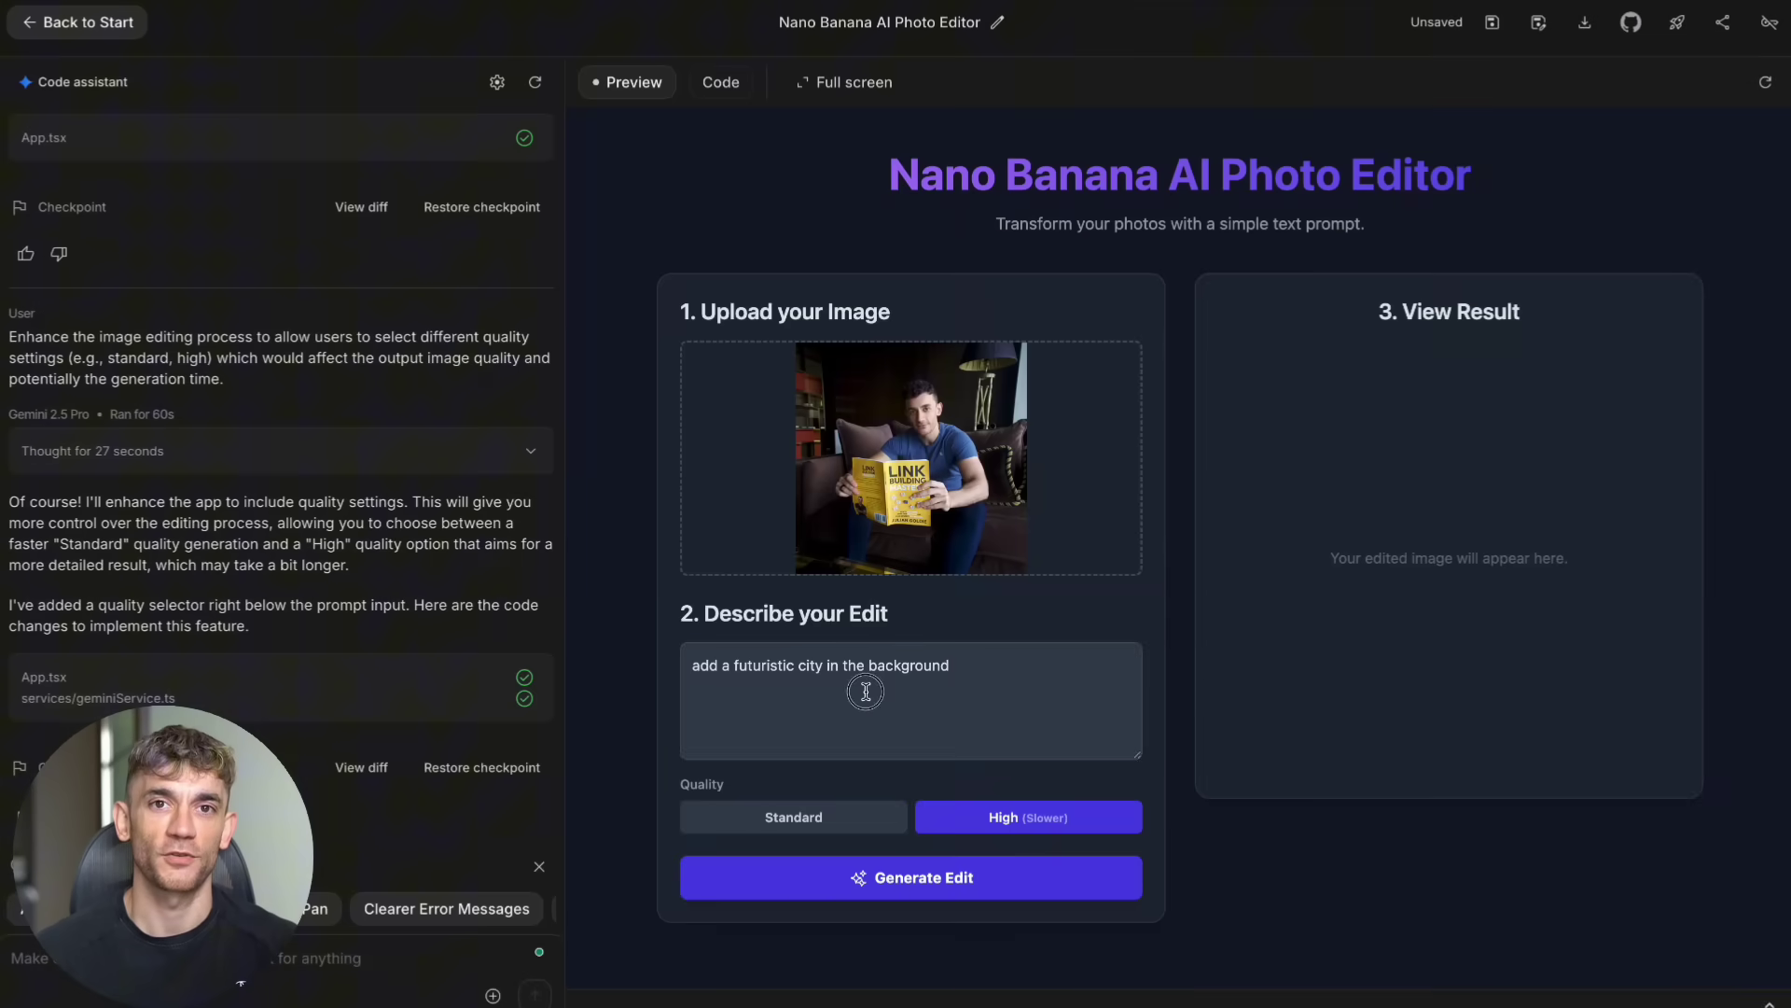
triple_click(865, 692)
type("add a cute dog and a cat beside")
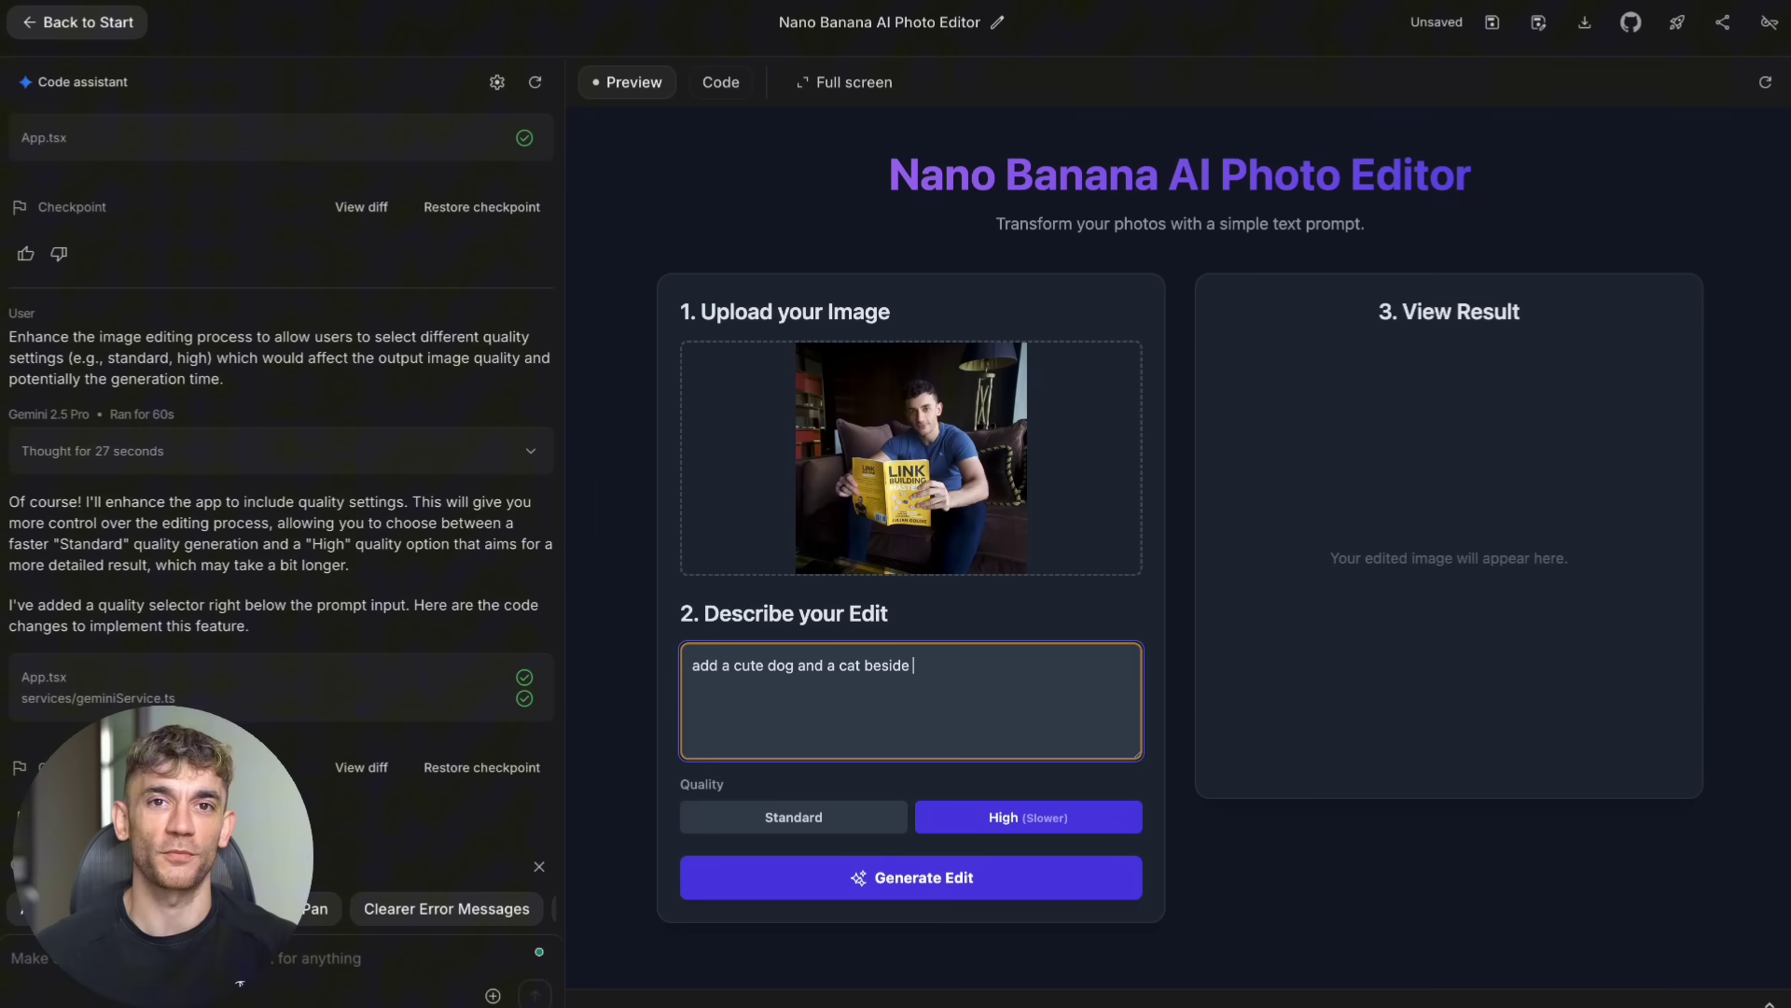
type("me")
left_click(862, 875)
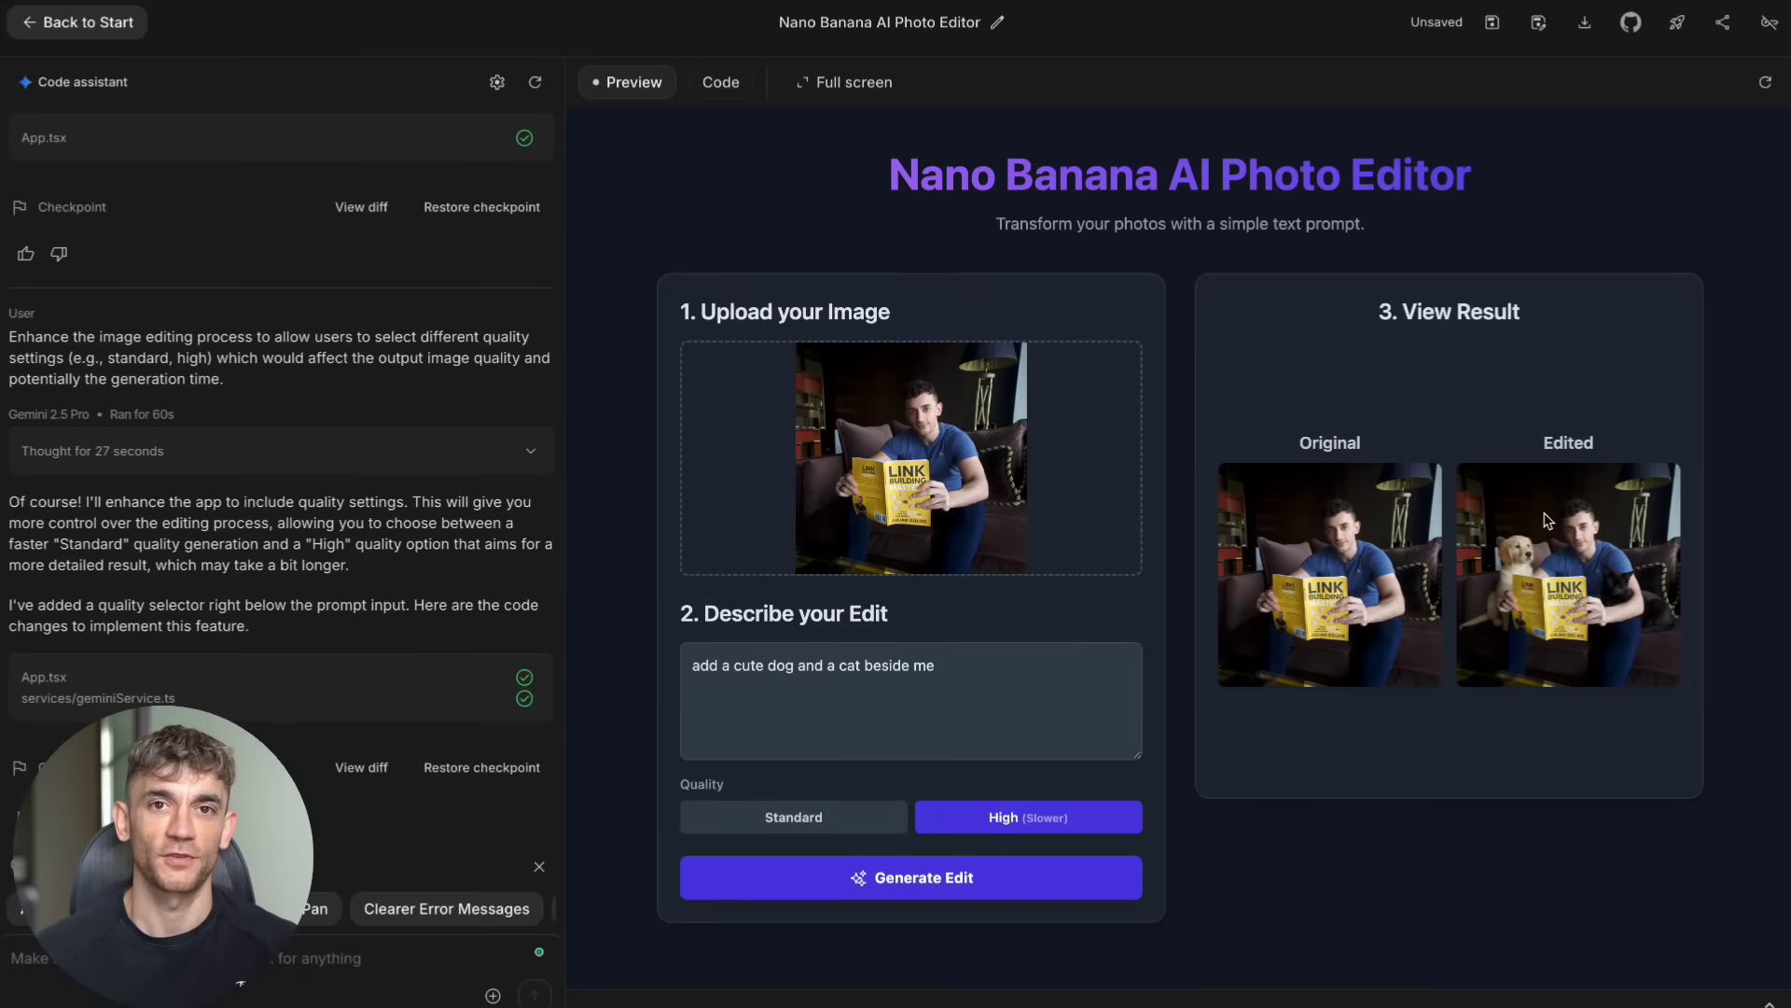
Save the dog-and-cat edited image to disk.
right_click(1545, 521)
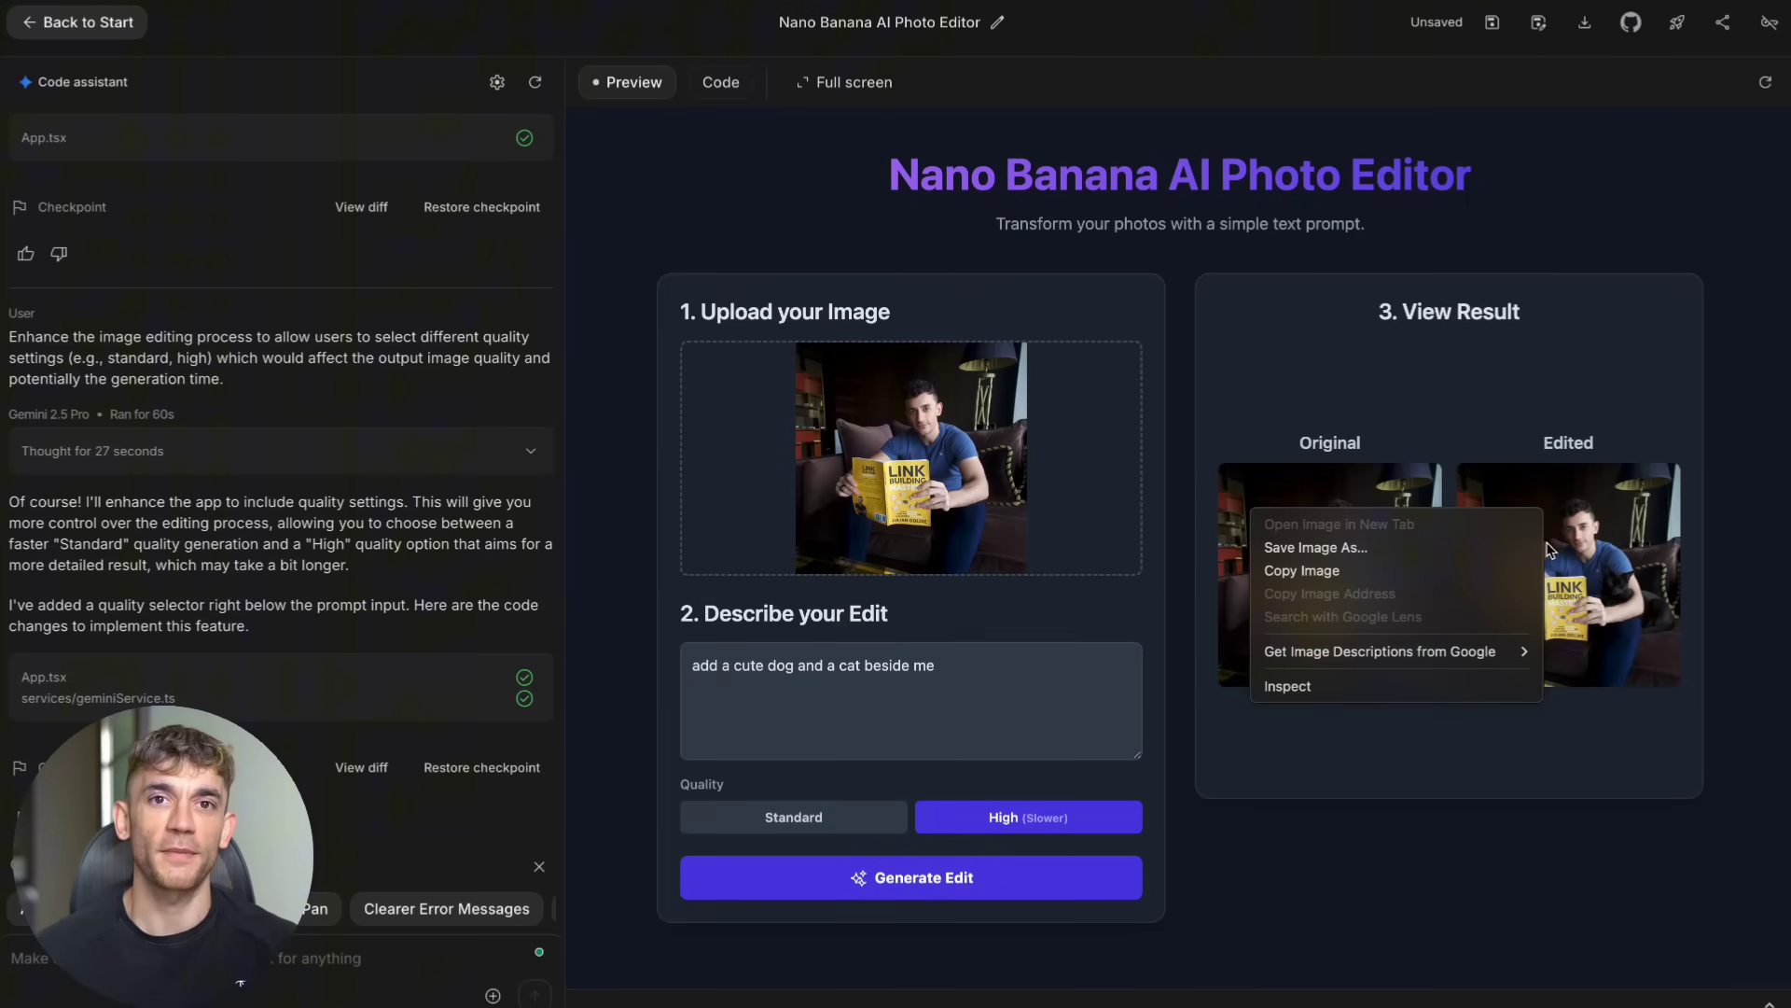
left_click(1330, 547)
key("Return")
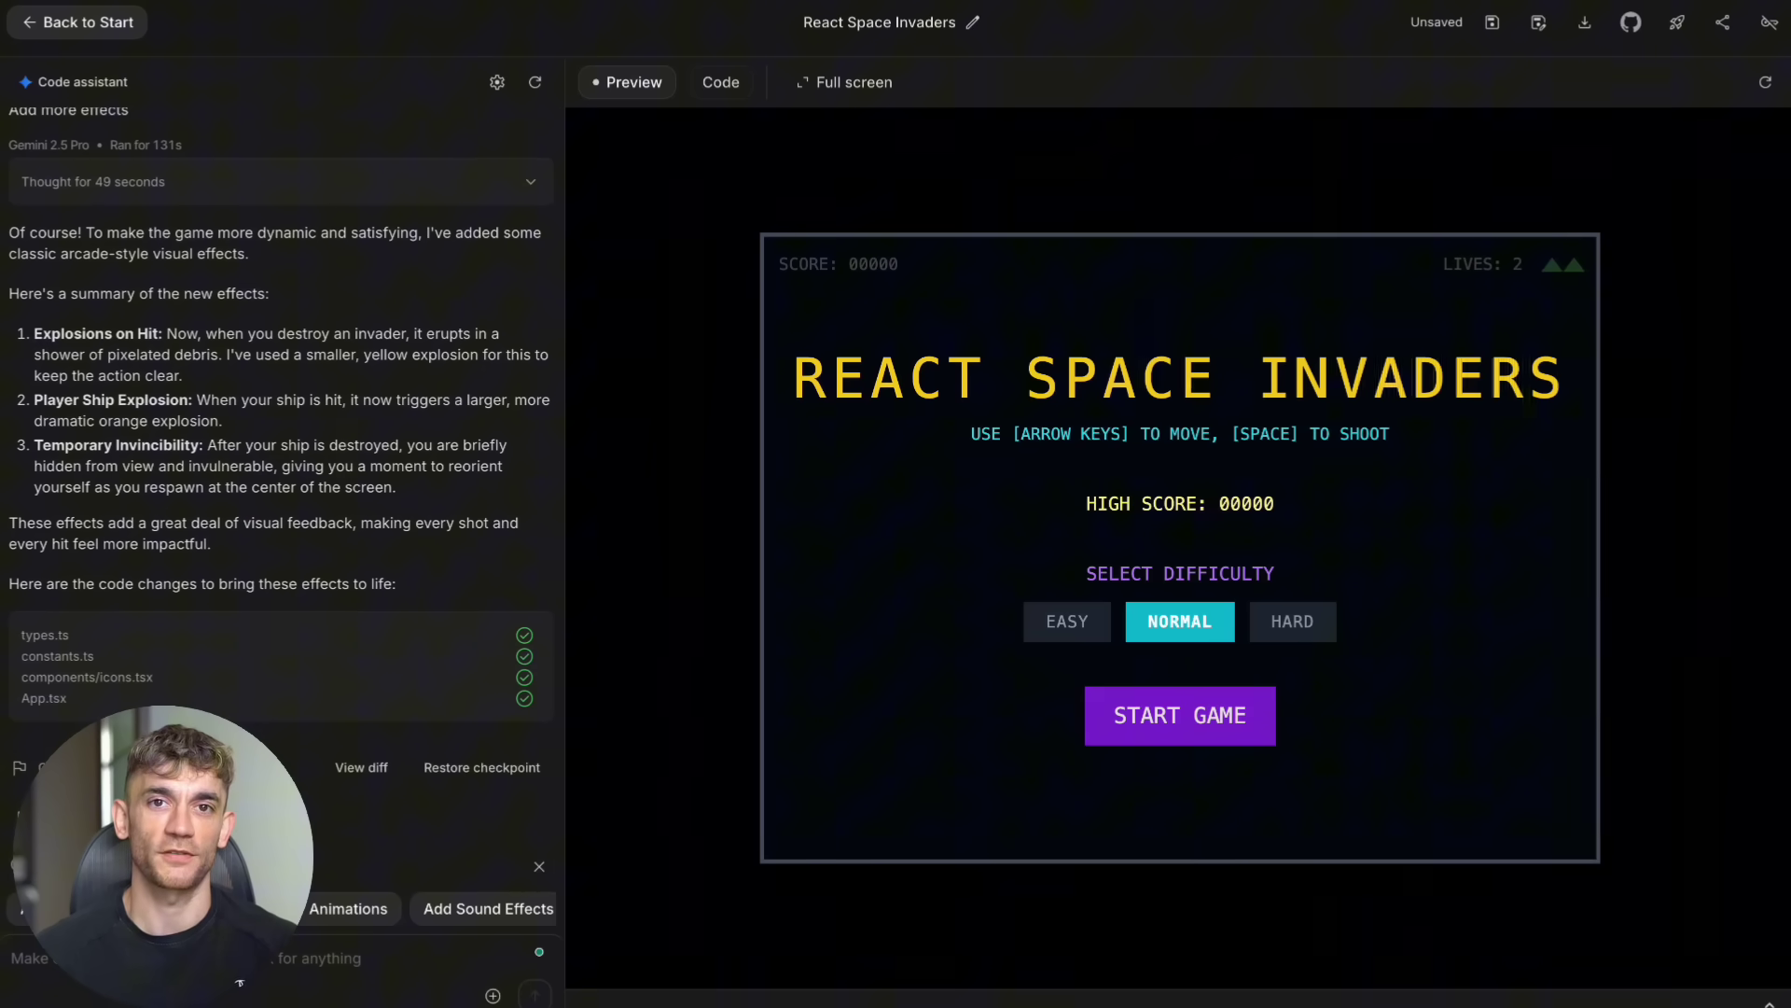
Start an Easy Space Invaders game, moving and firing until the score passes 700.
left_click(1068, 627)
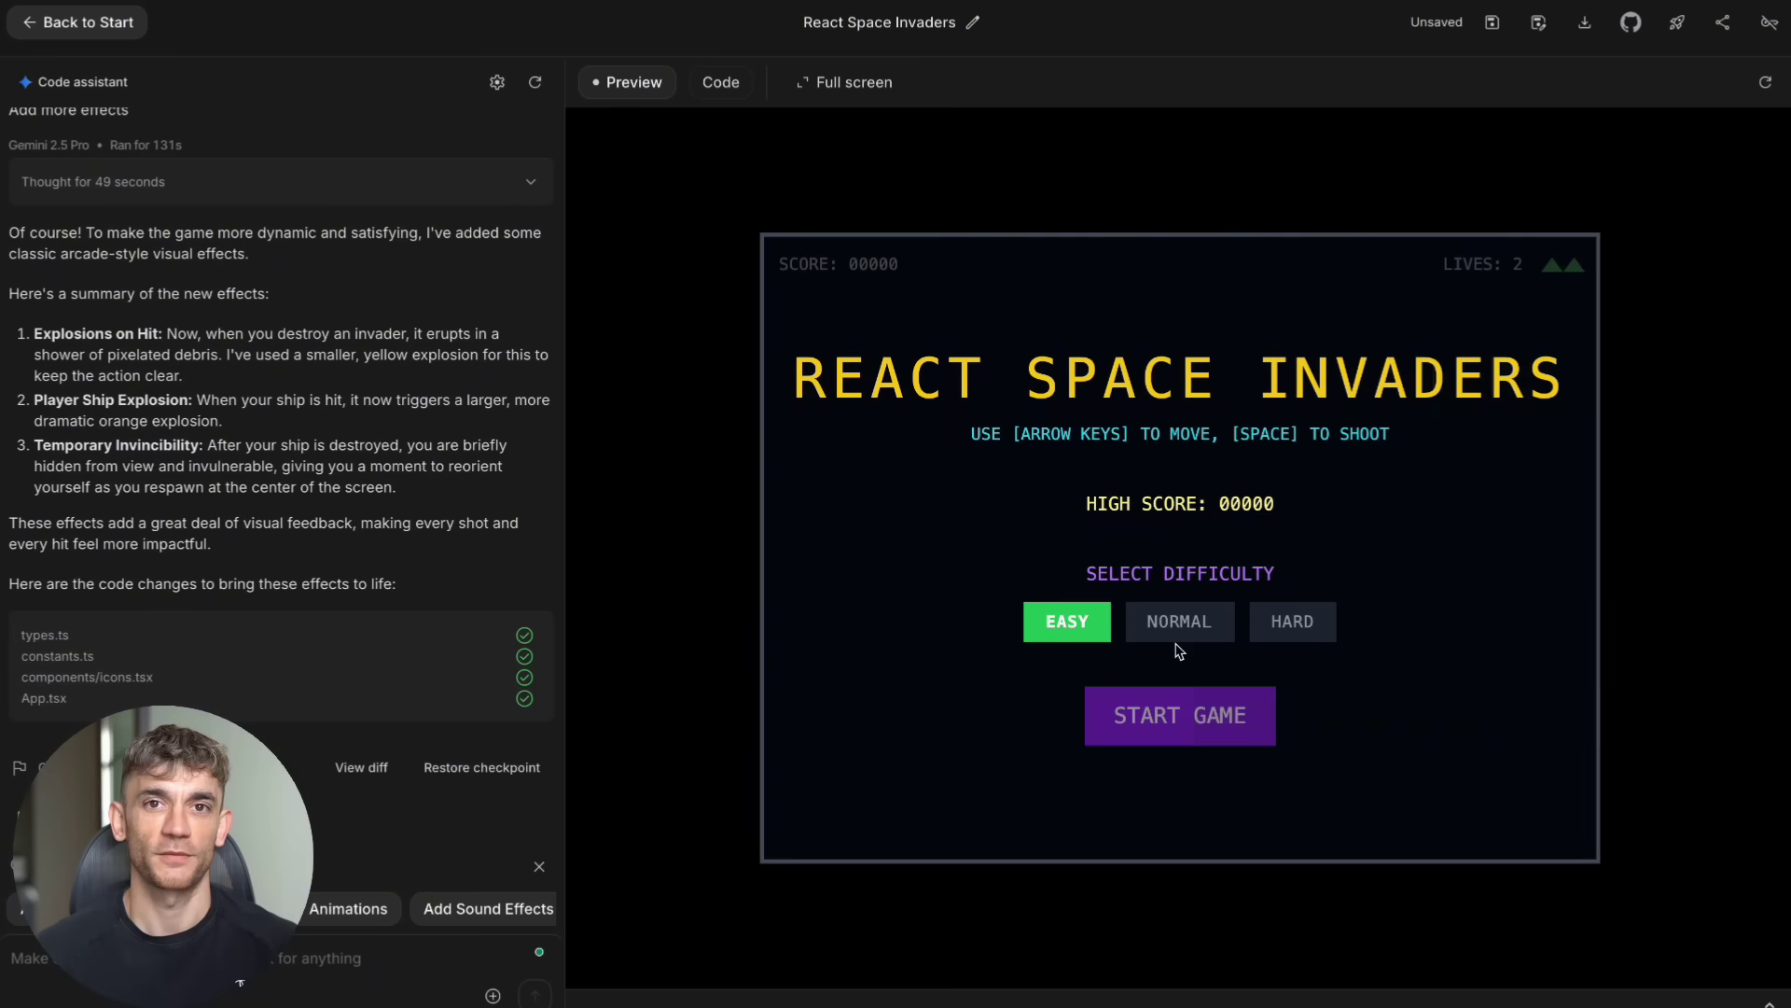
left_click(1220, 729)
key("space")
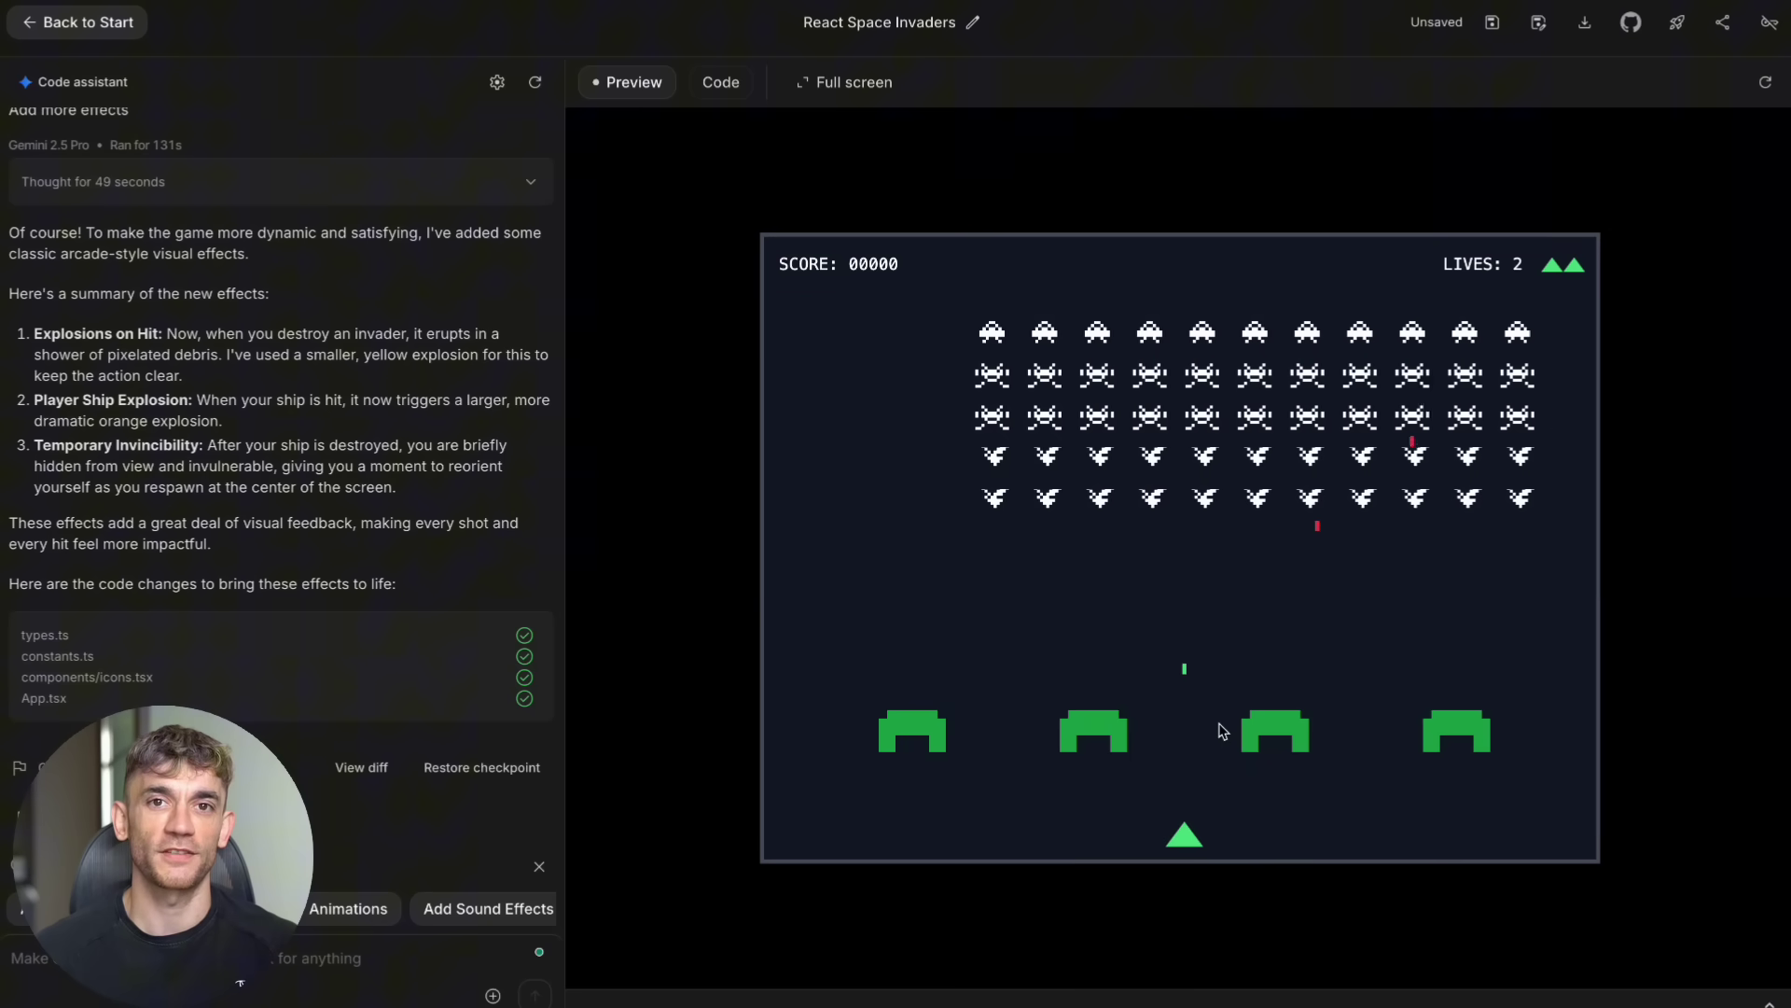
key("space")
key("Left")
key("space")
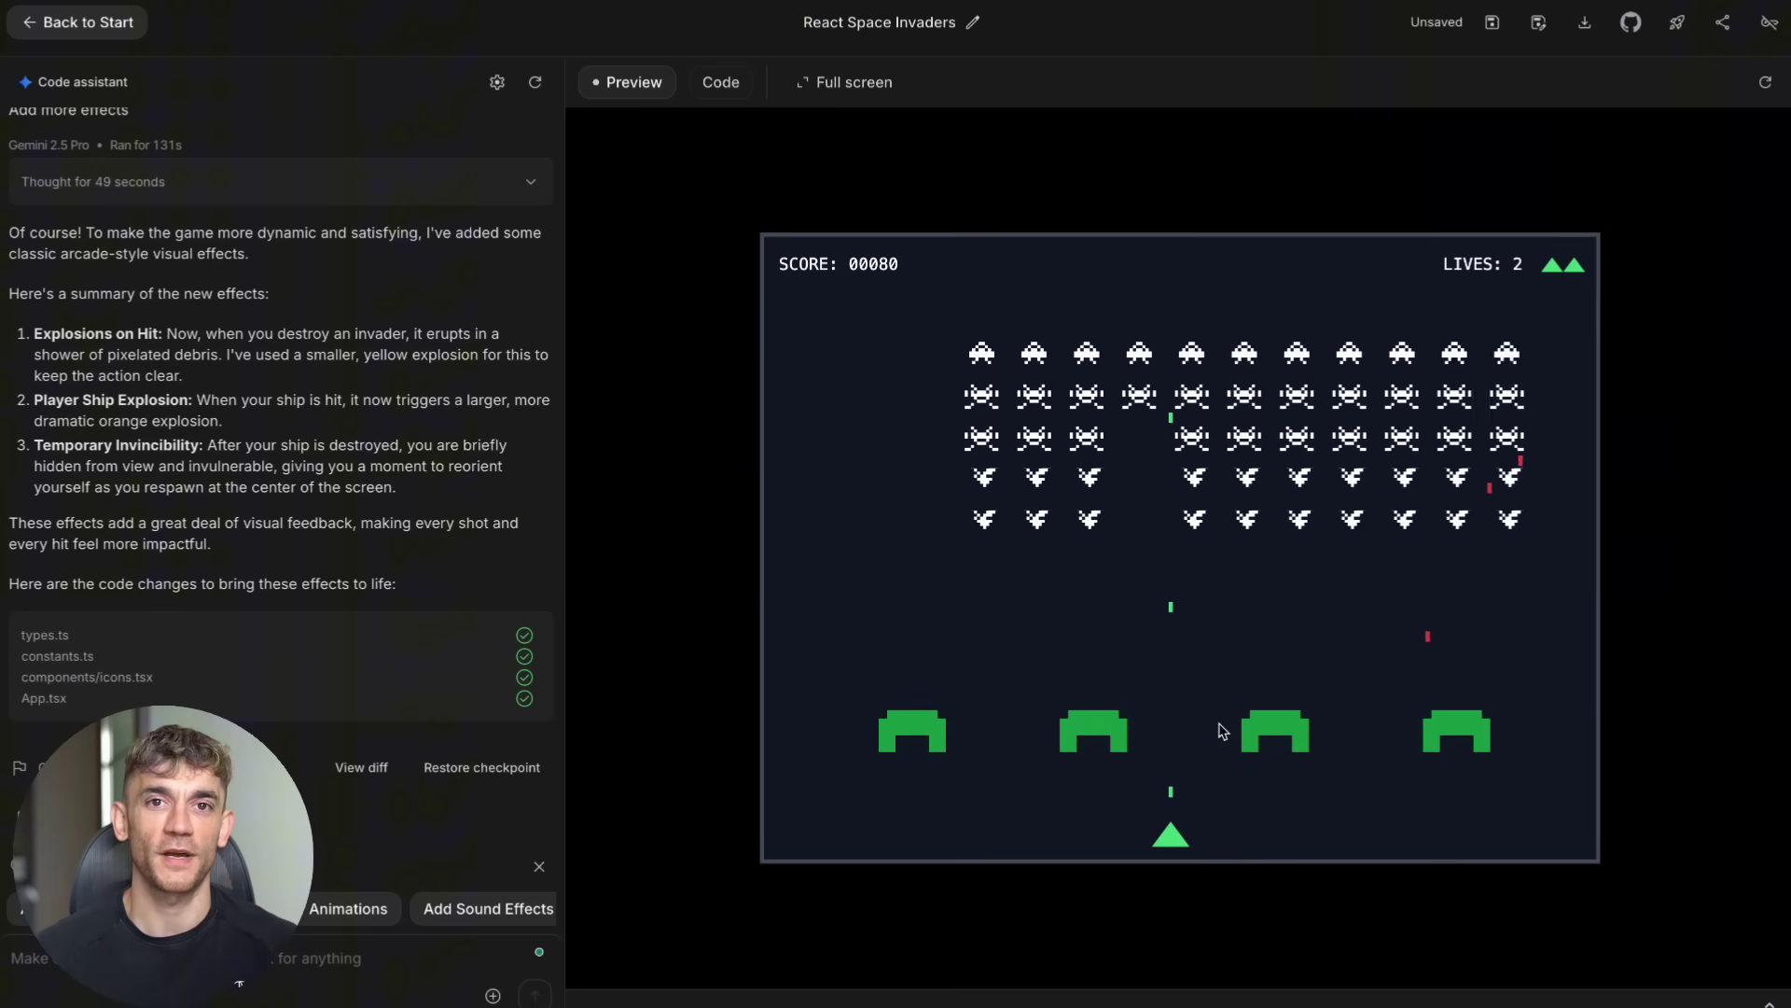
key("space")
key("Left")
key("Left")
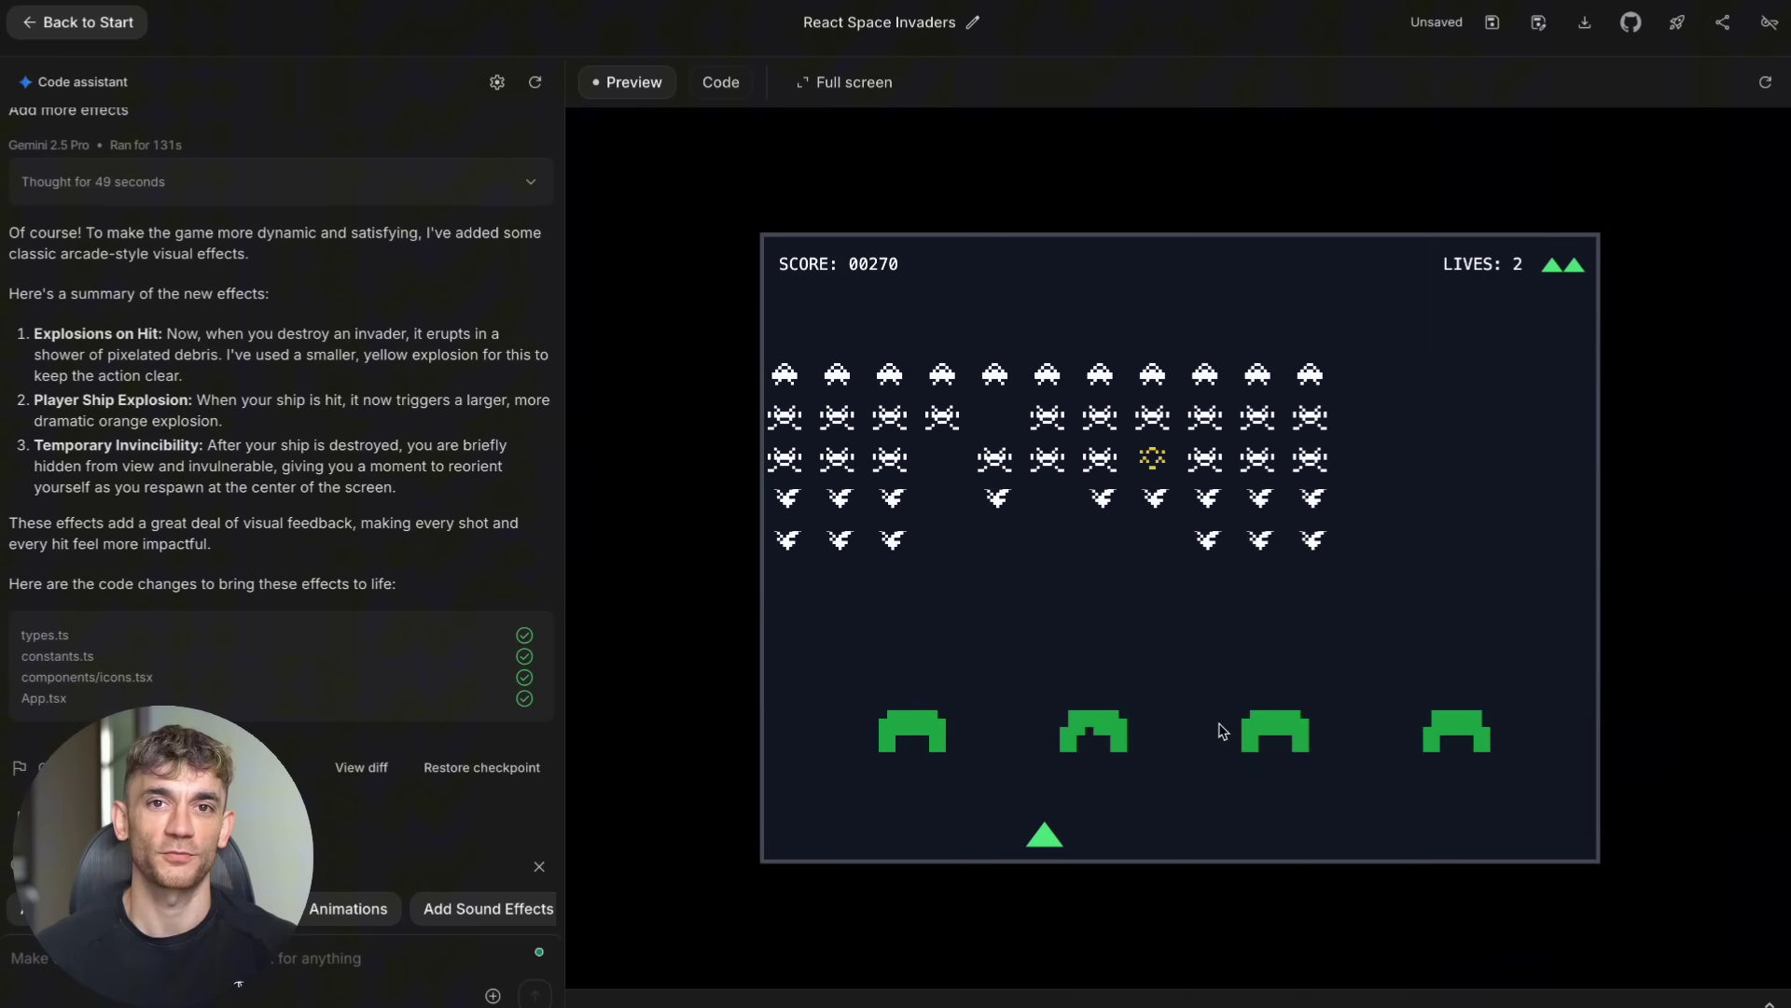
key("space")
key("space")
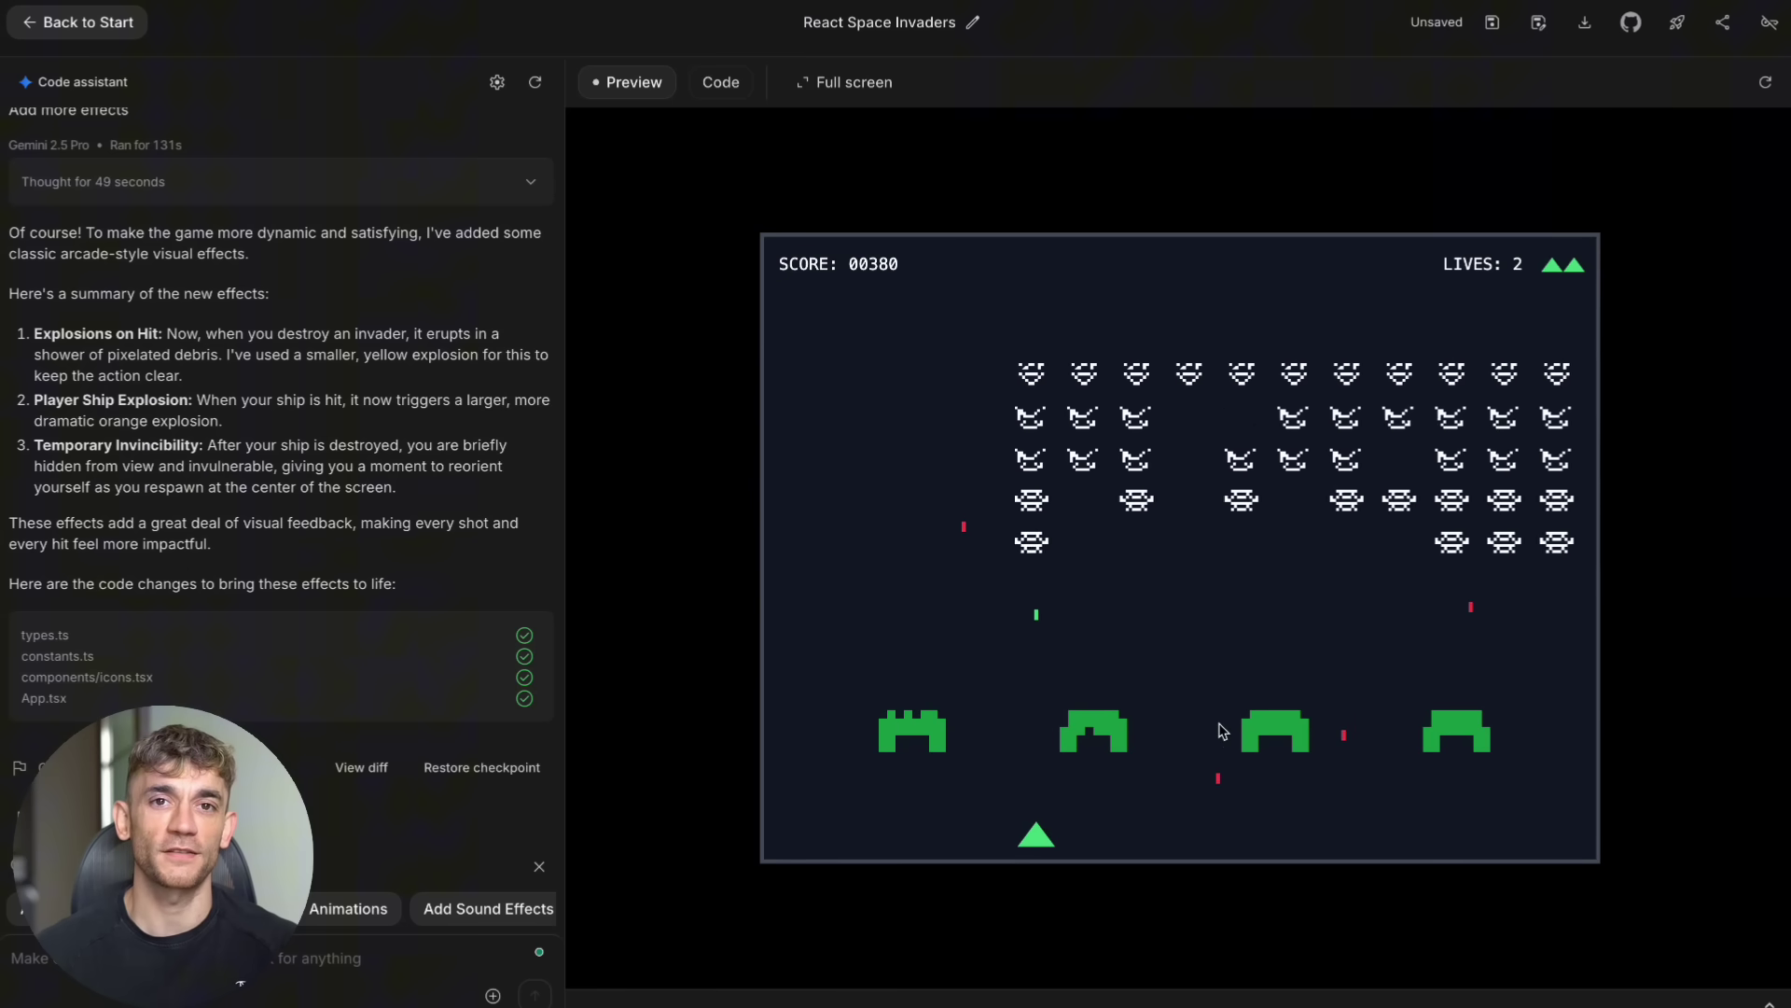
key("space")
key("space")
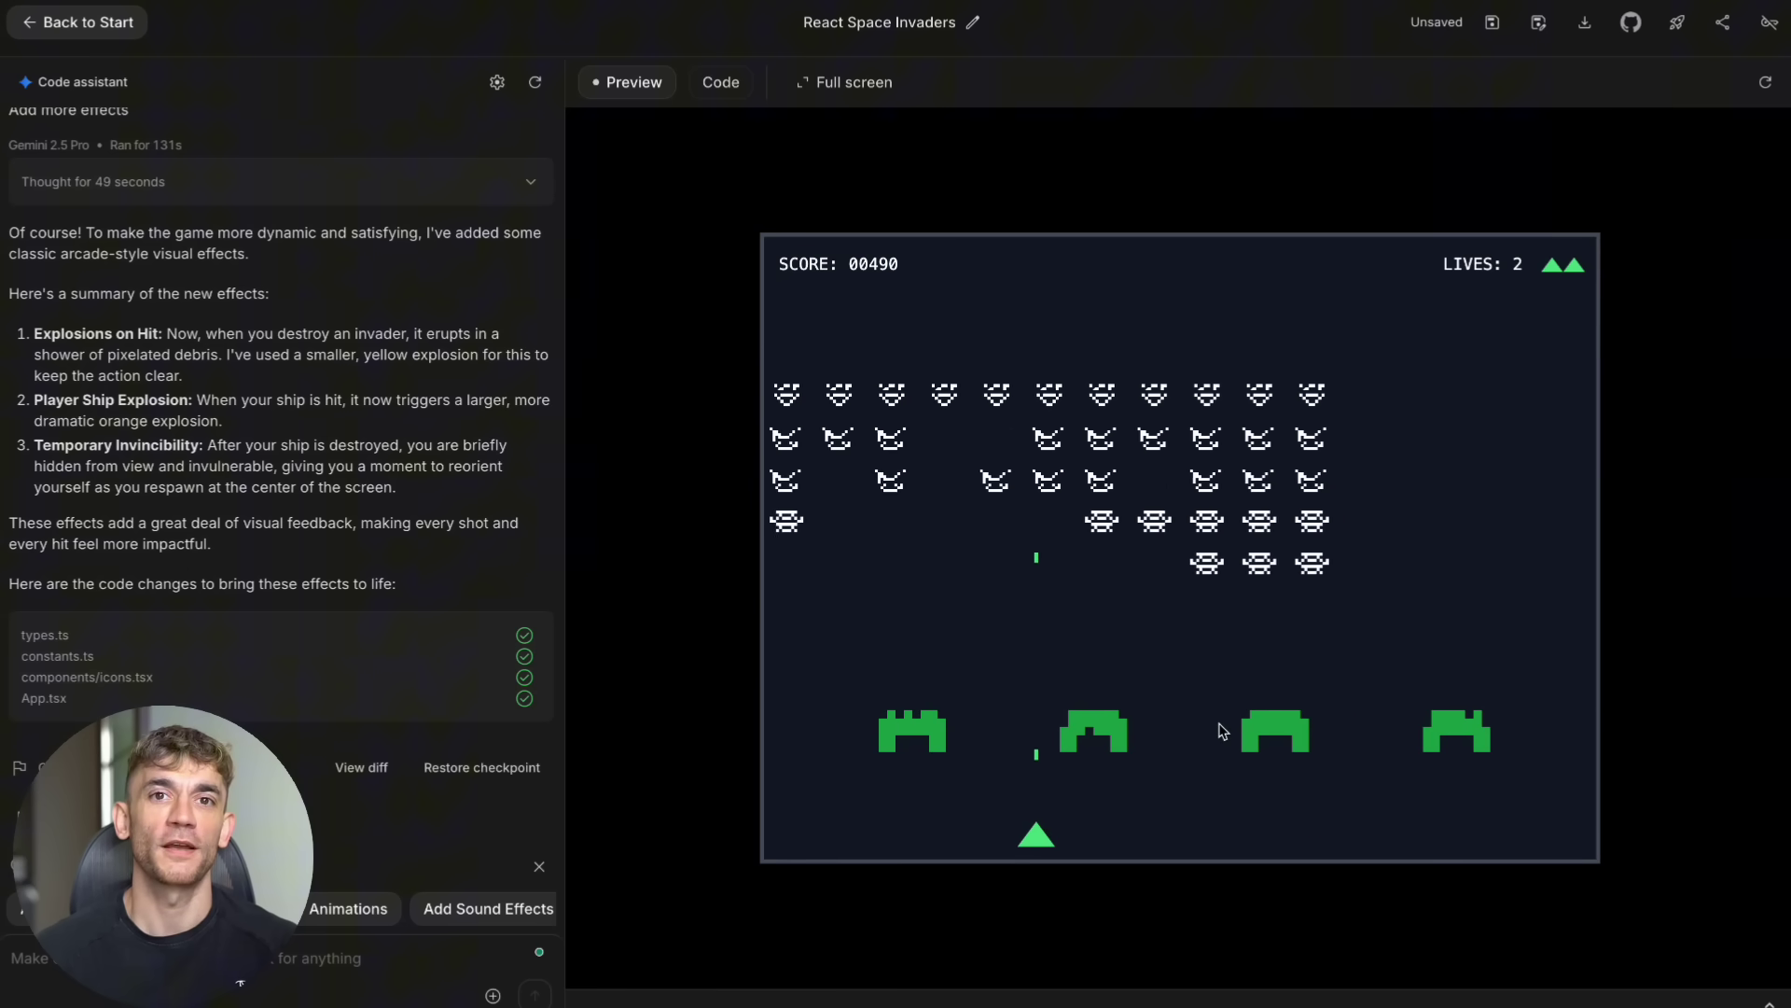
key("space")
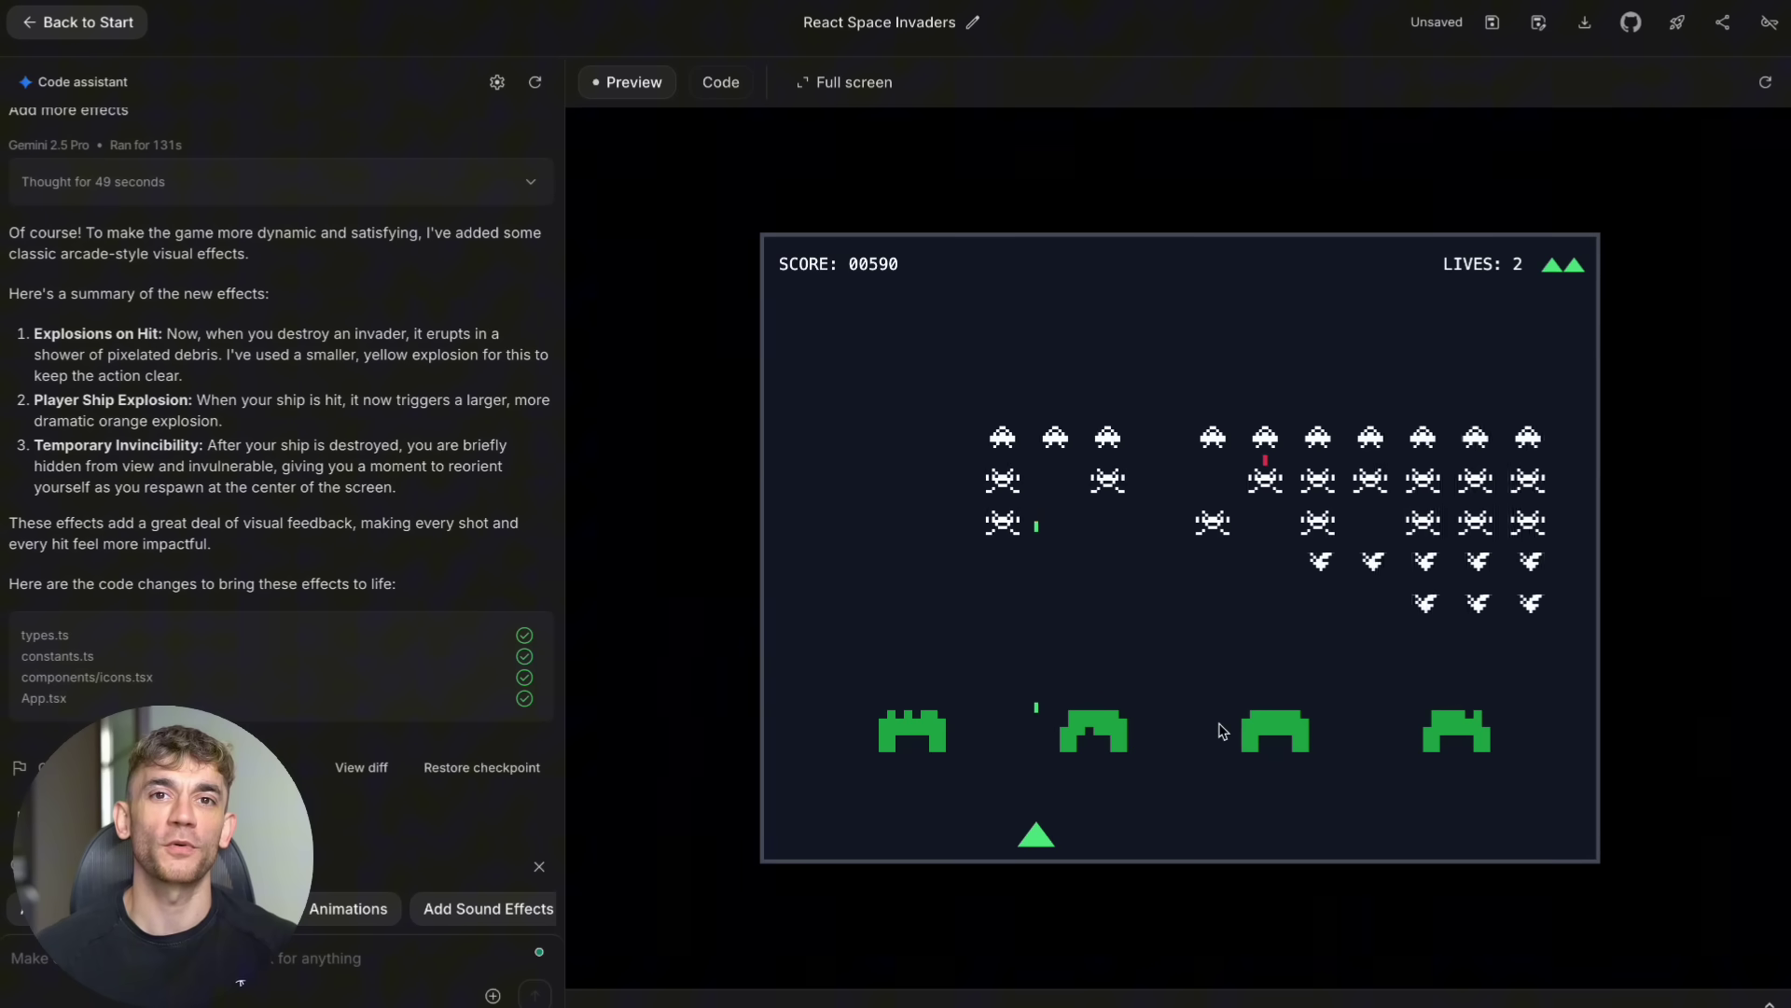
key("Right")
key("Right")
key("space")
key("Right")
key("space")
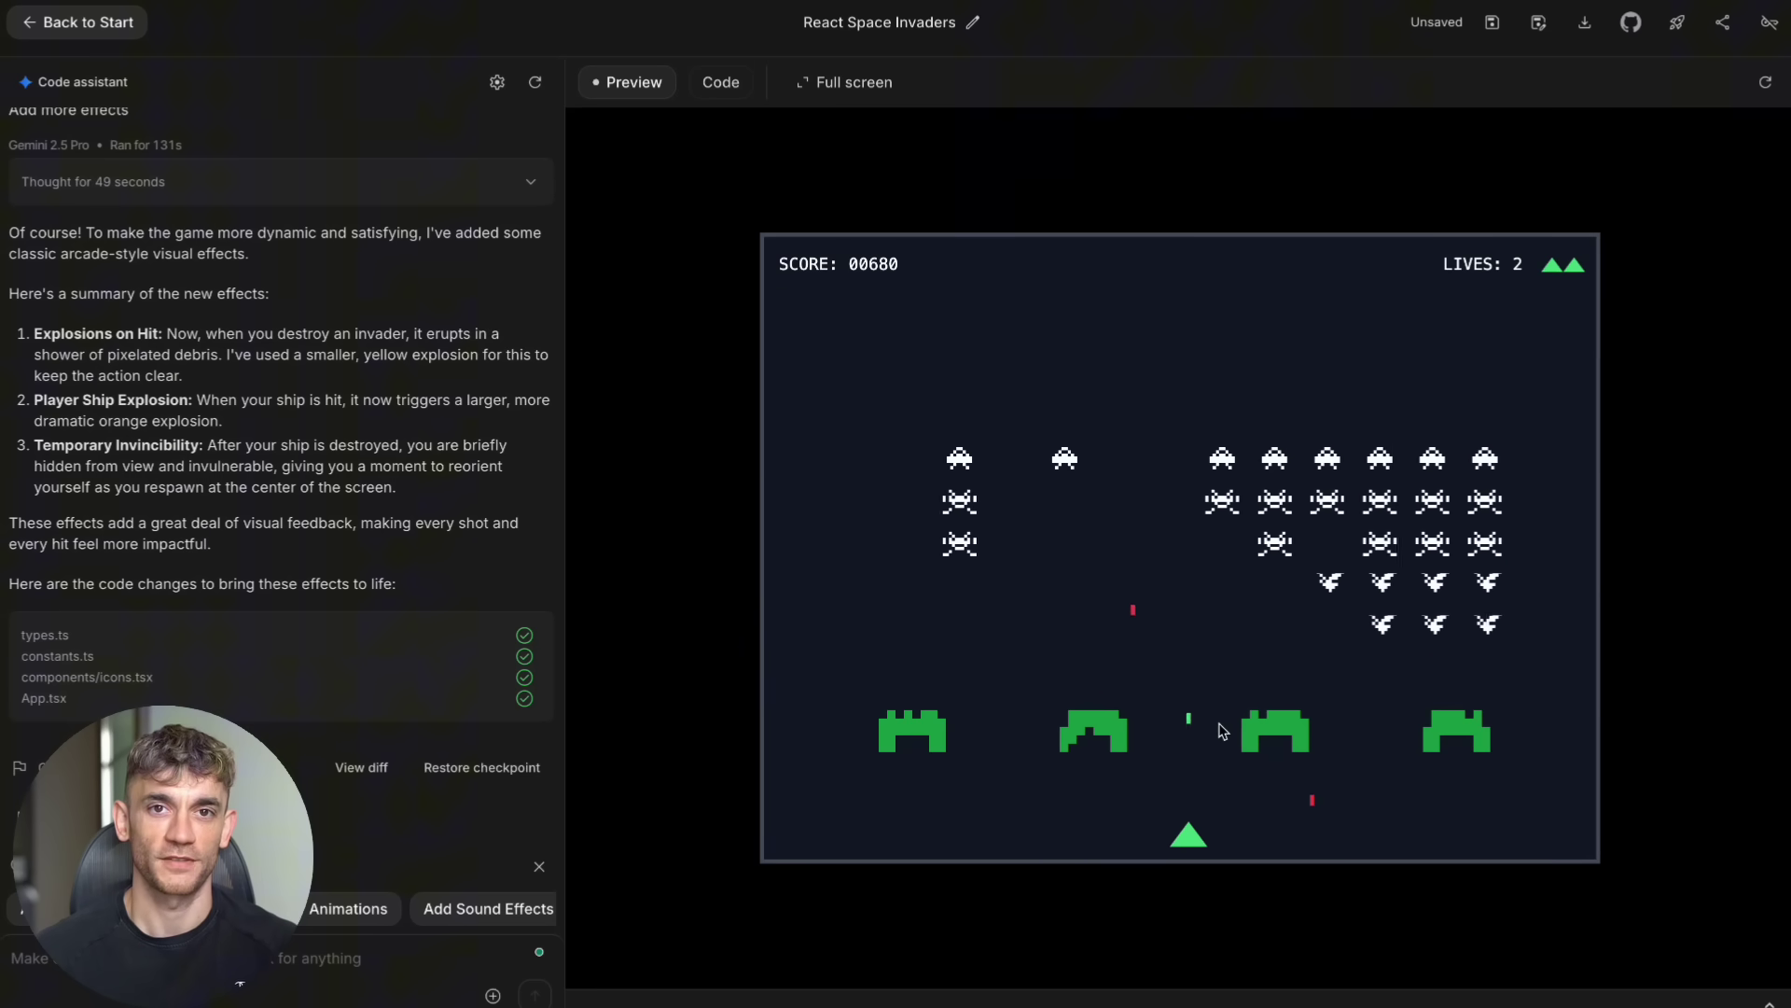
key("Right")
key("space")
key("Right")
key("space")
key("Left")
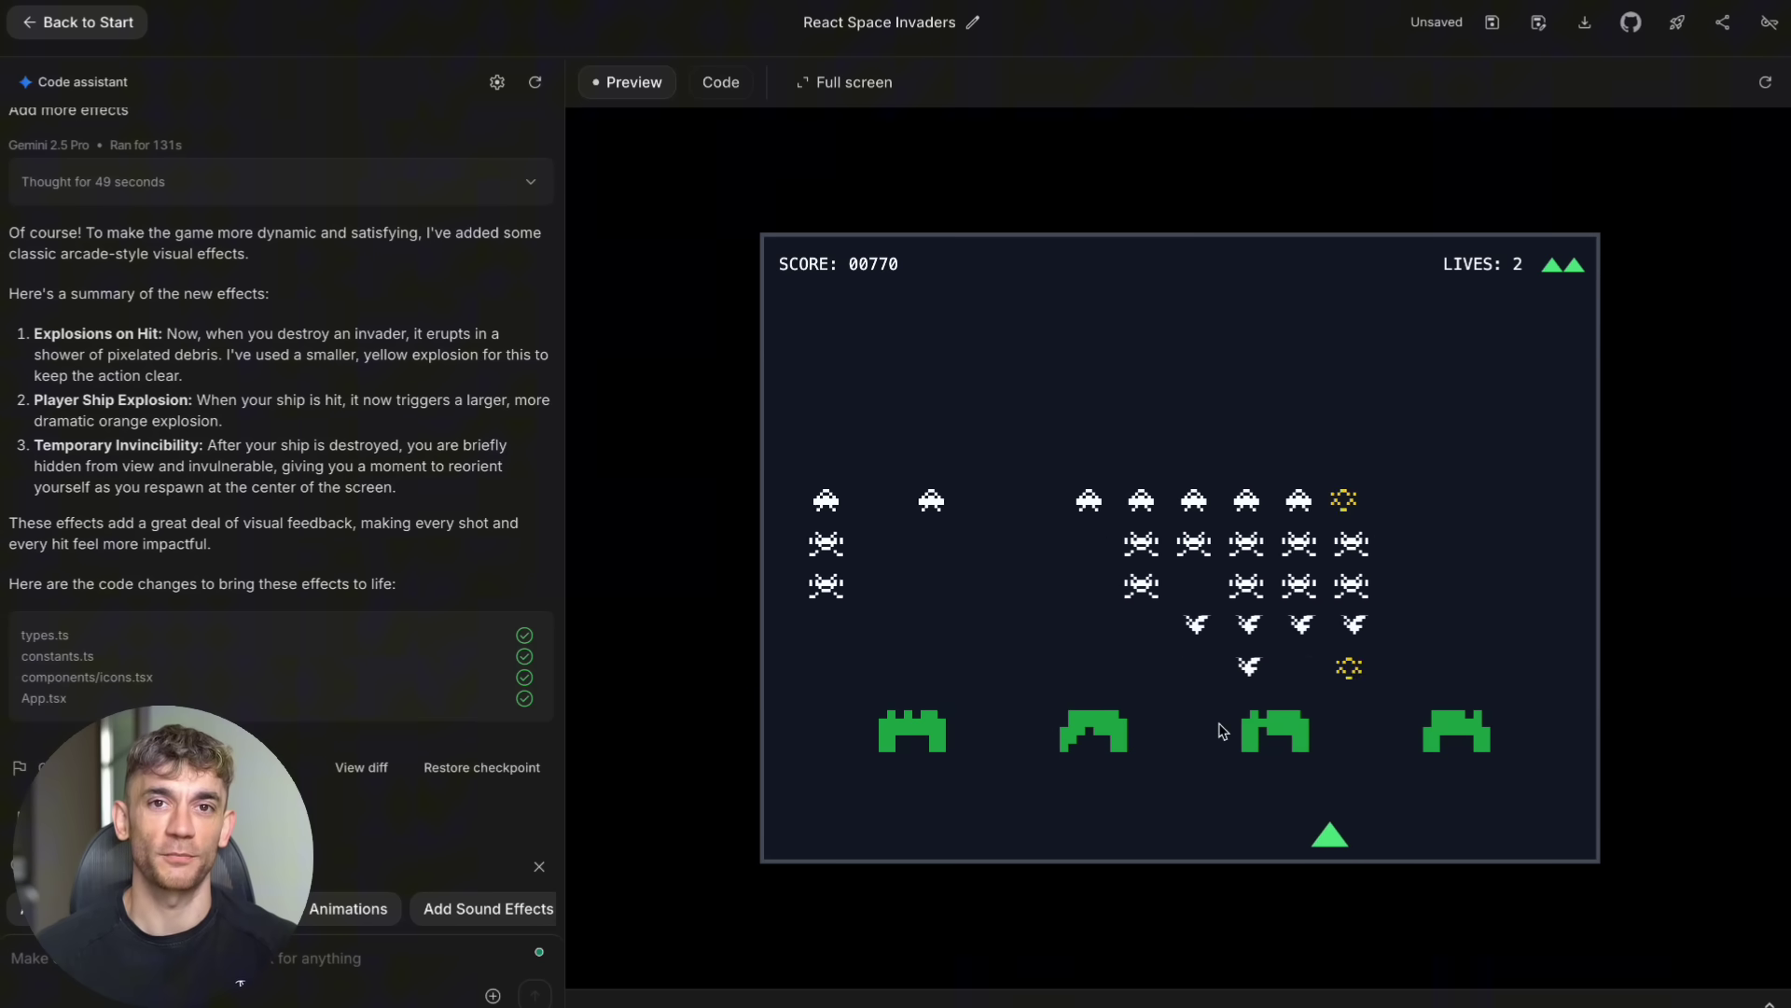
key("Left")
key("space")
key("Right")
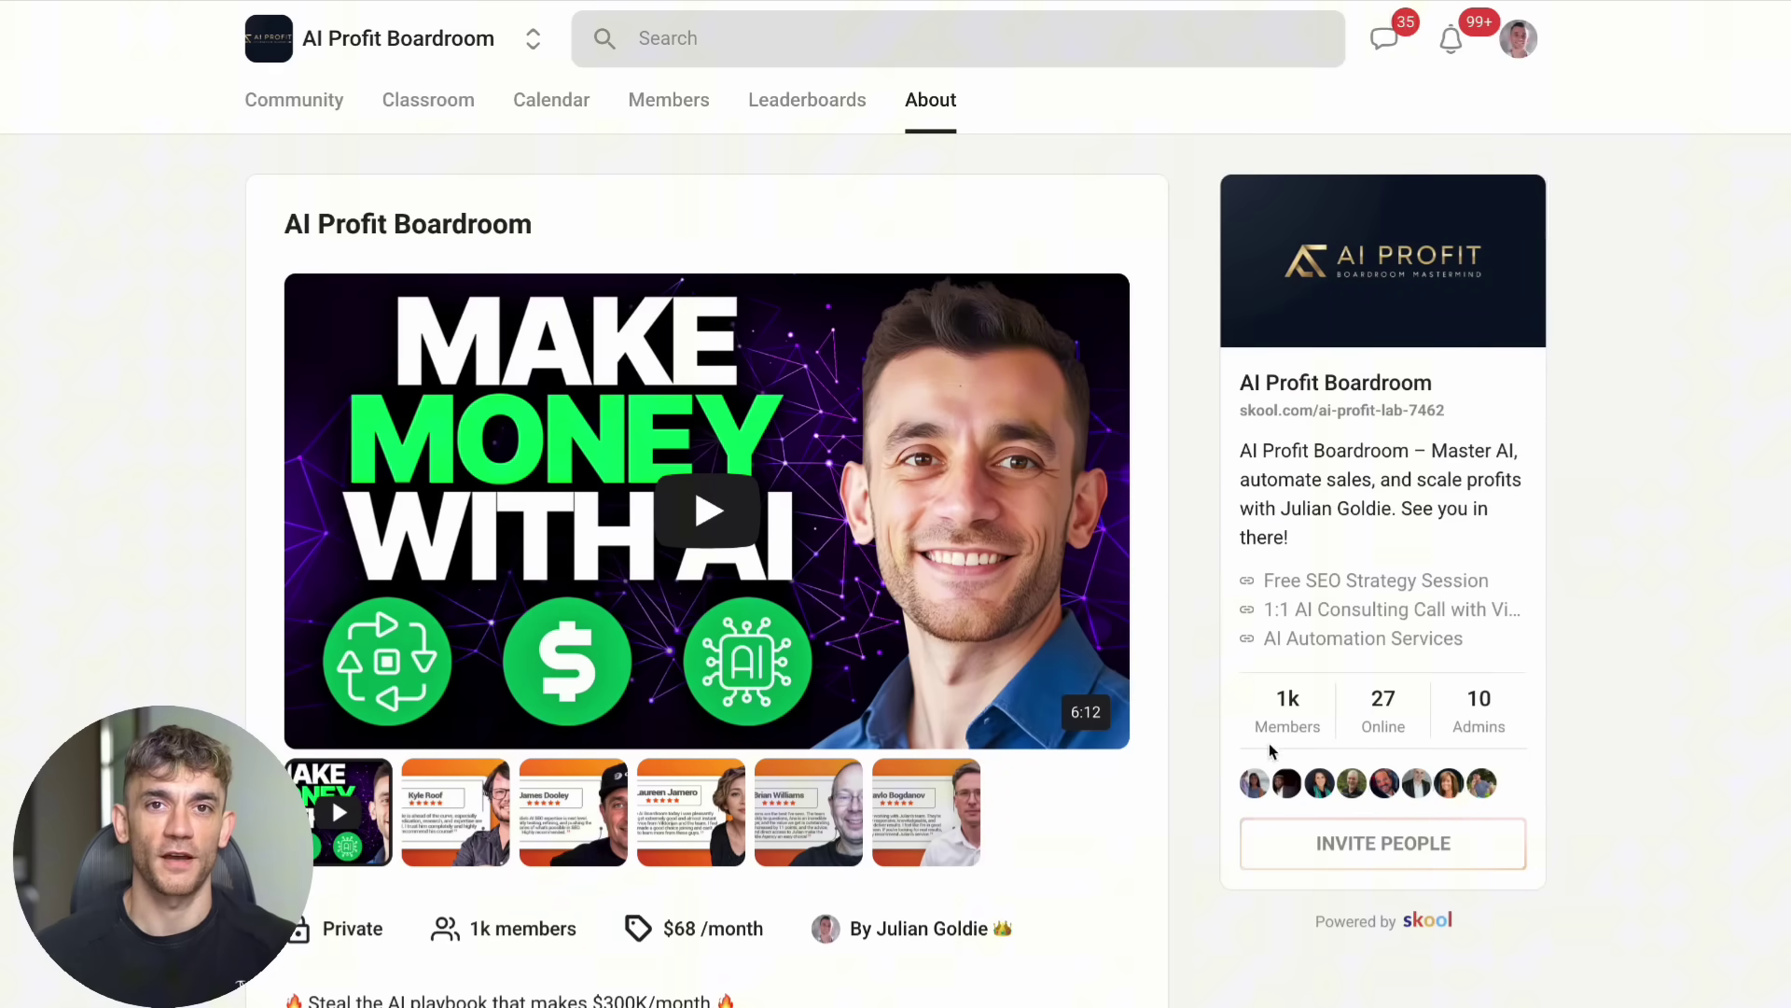
Browse the AI Profit Boardroom community feed and open its pinned REQUESTS post.
left_click(294, 100)
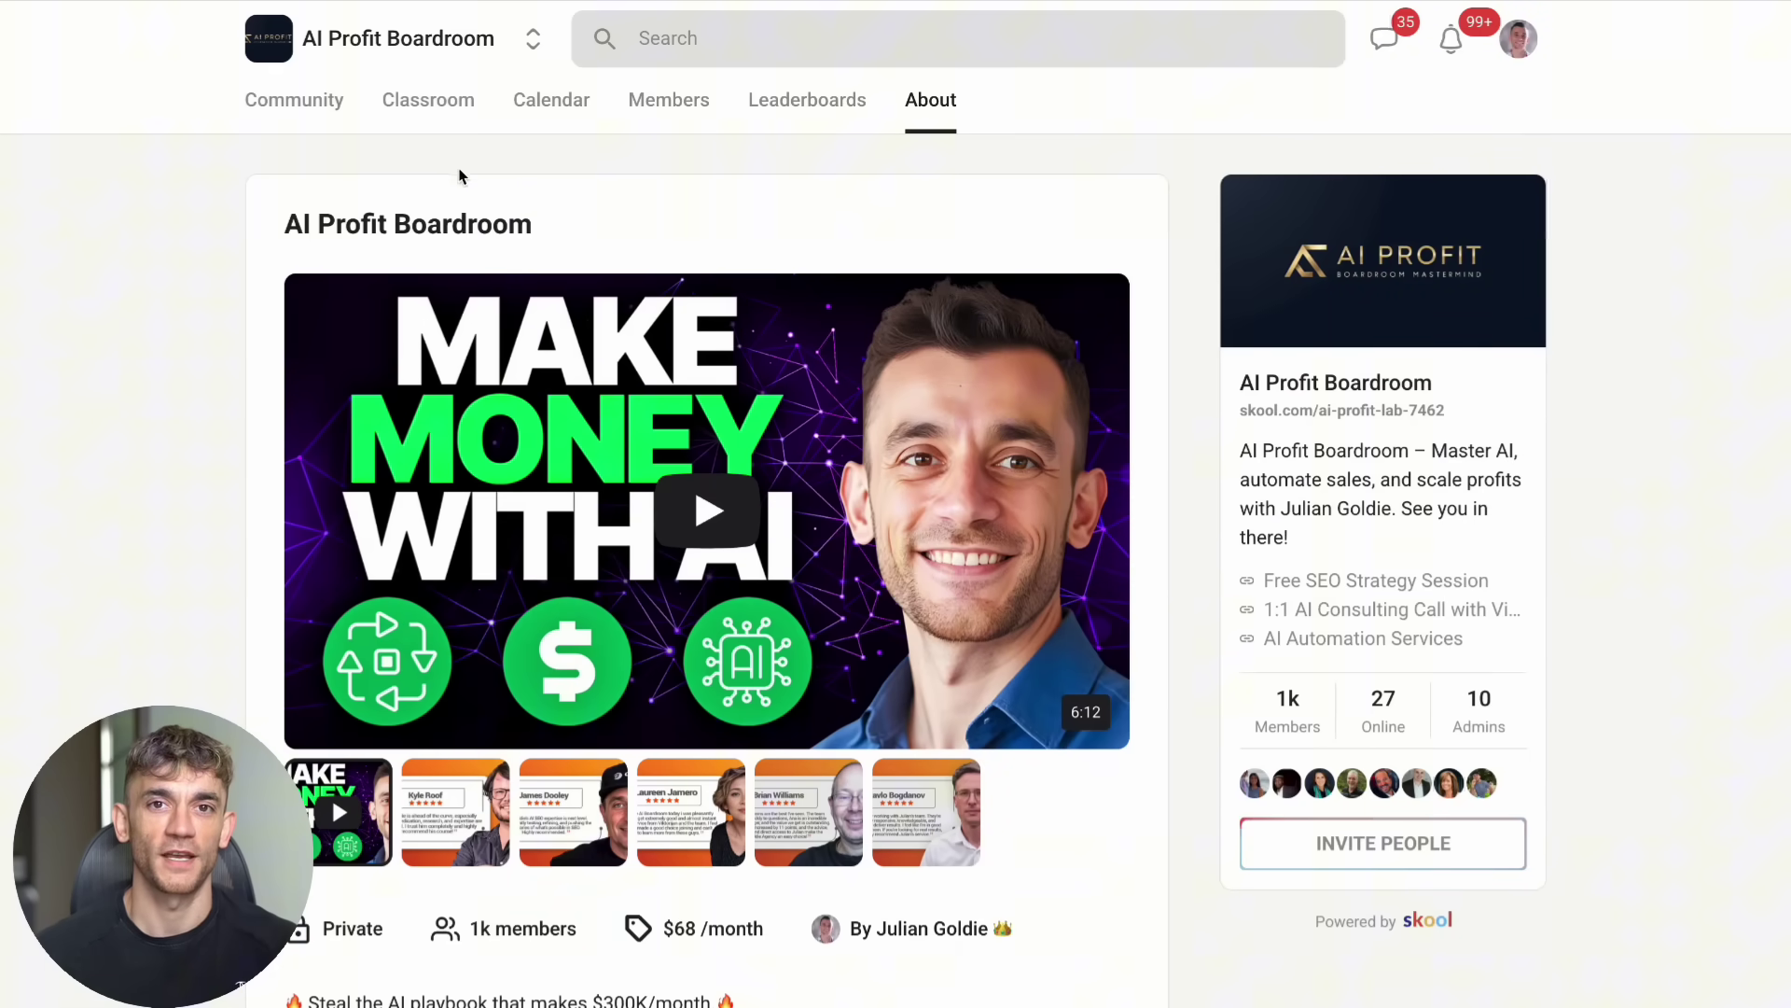
scroll(549, 352, "down", 3)
scroll(549, 351, "down", 3)
scroll(549, 352, "down", 4)
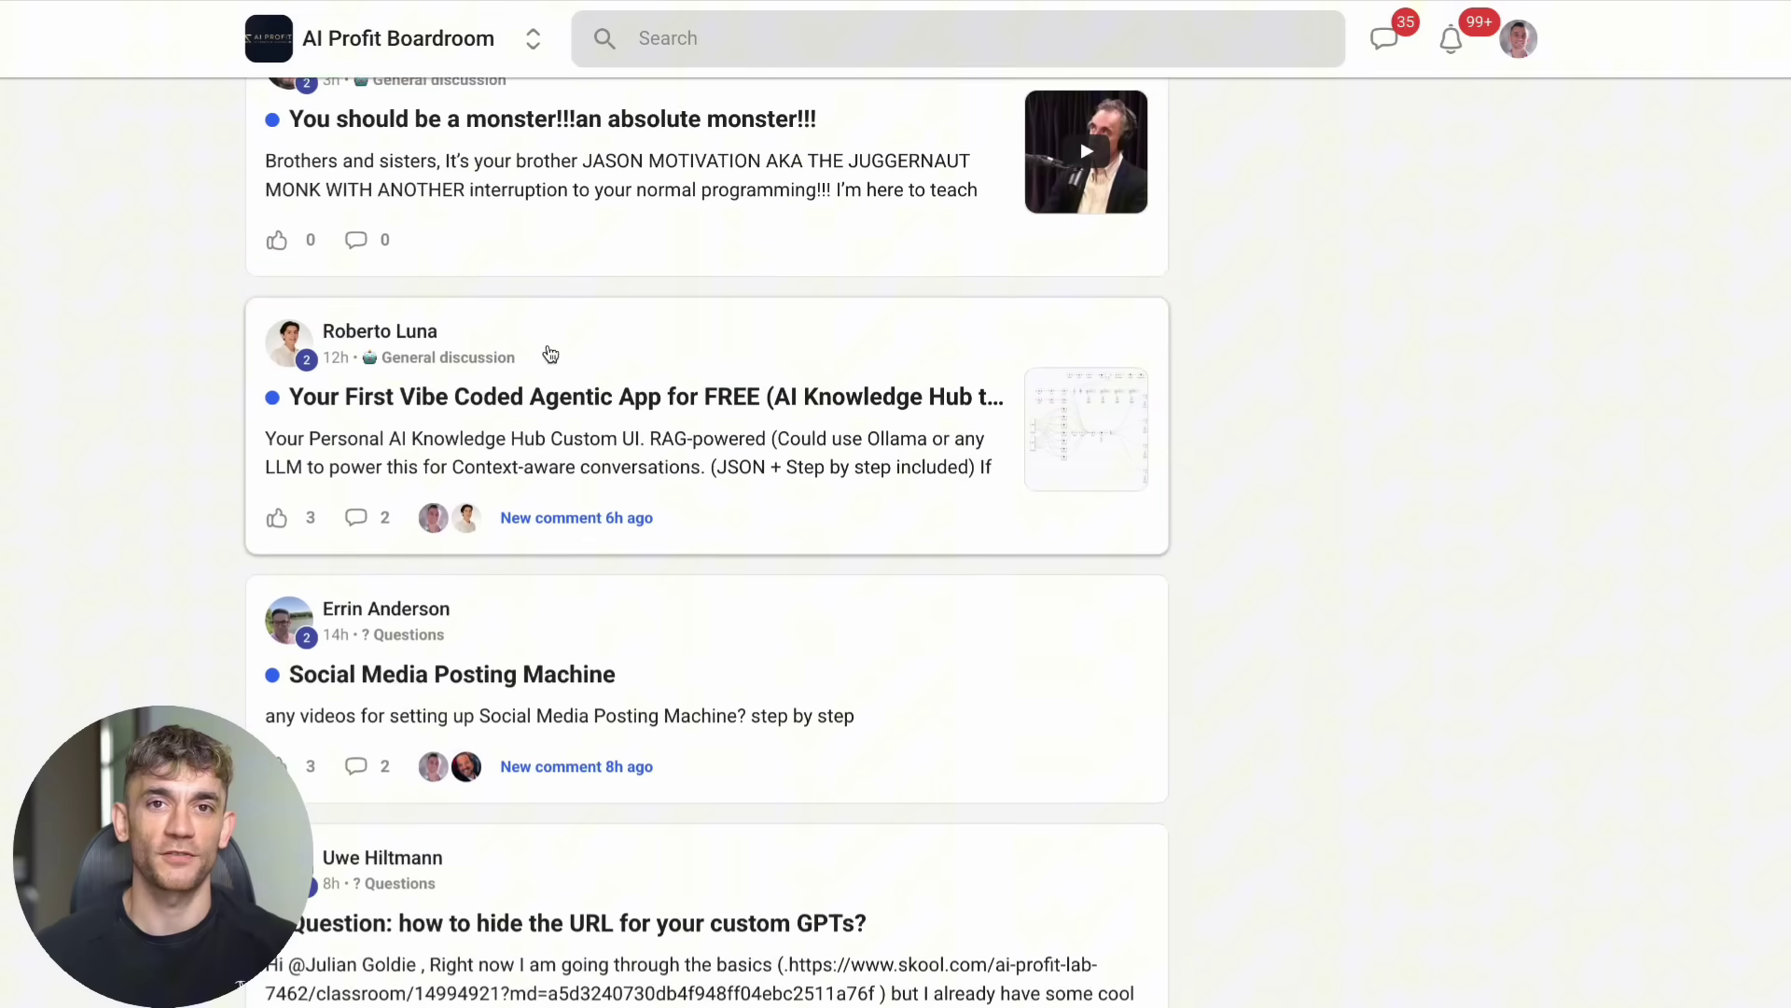
scroll(548, 351, "down", 3)
scroll(548, 351, "up", 10)
scroll(550, 352, "up", 3)
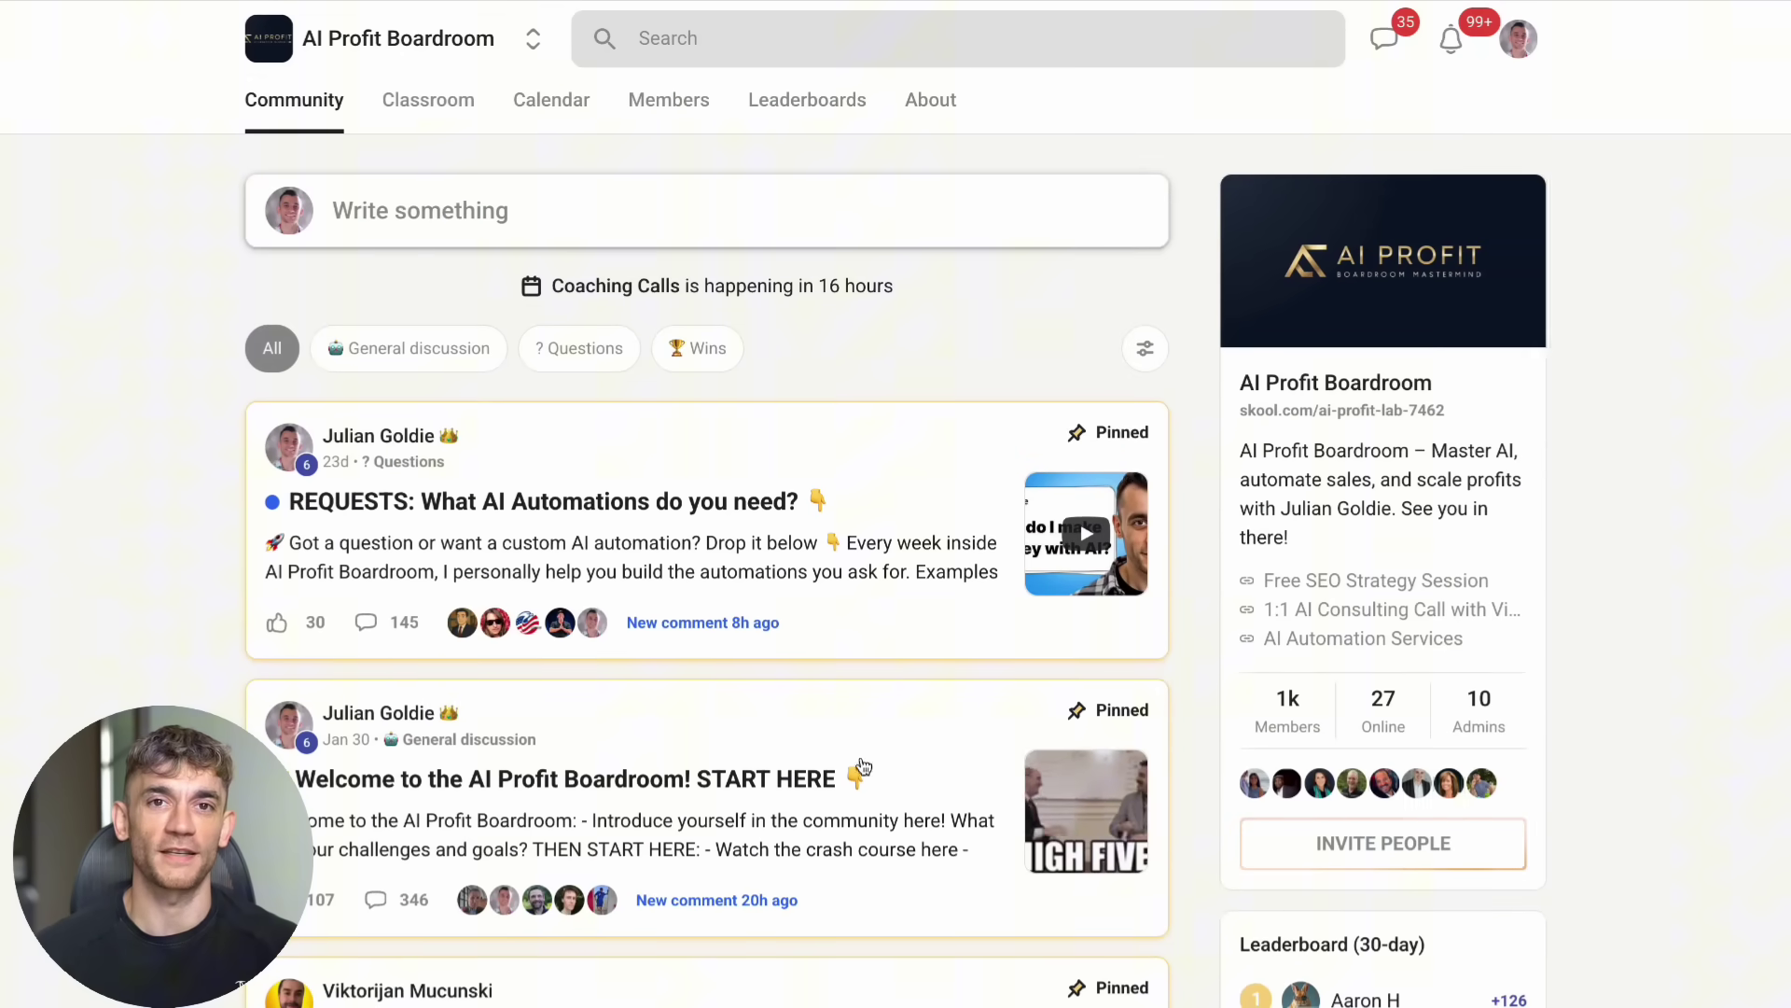
left_click(672, 590)
left_click_drag(453, 201, 1120, 186)
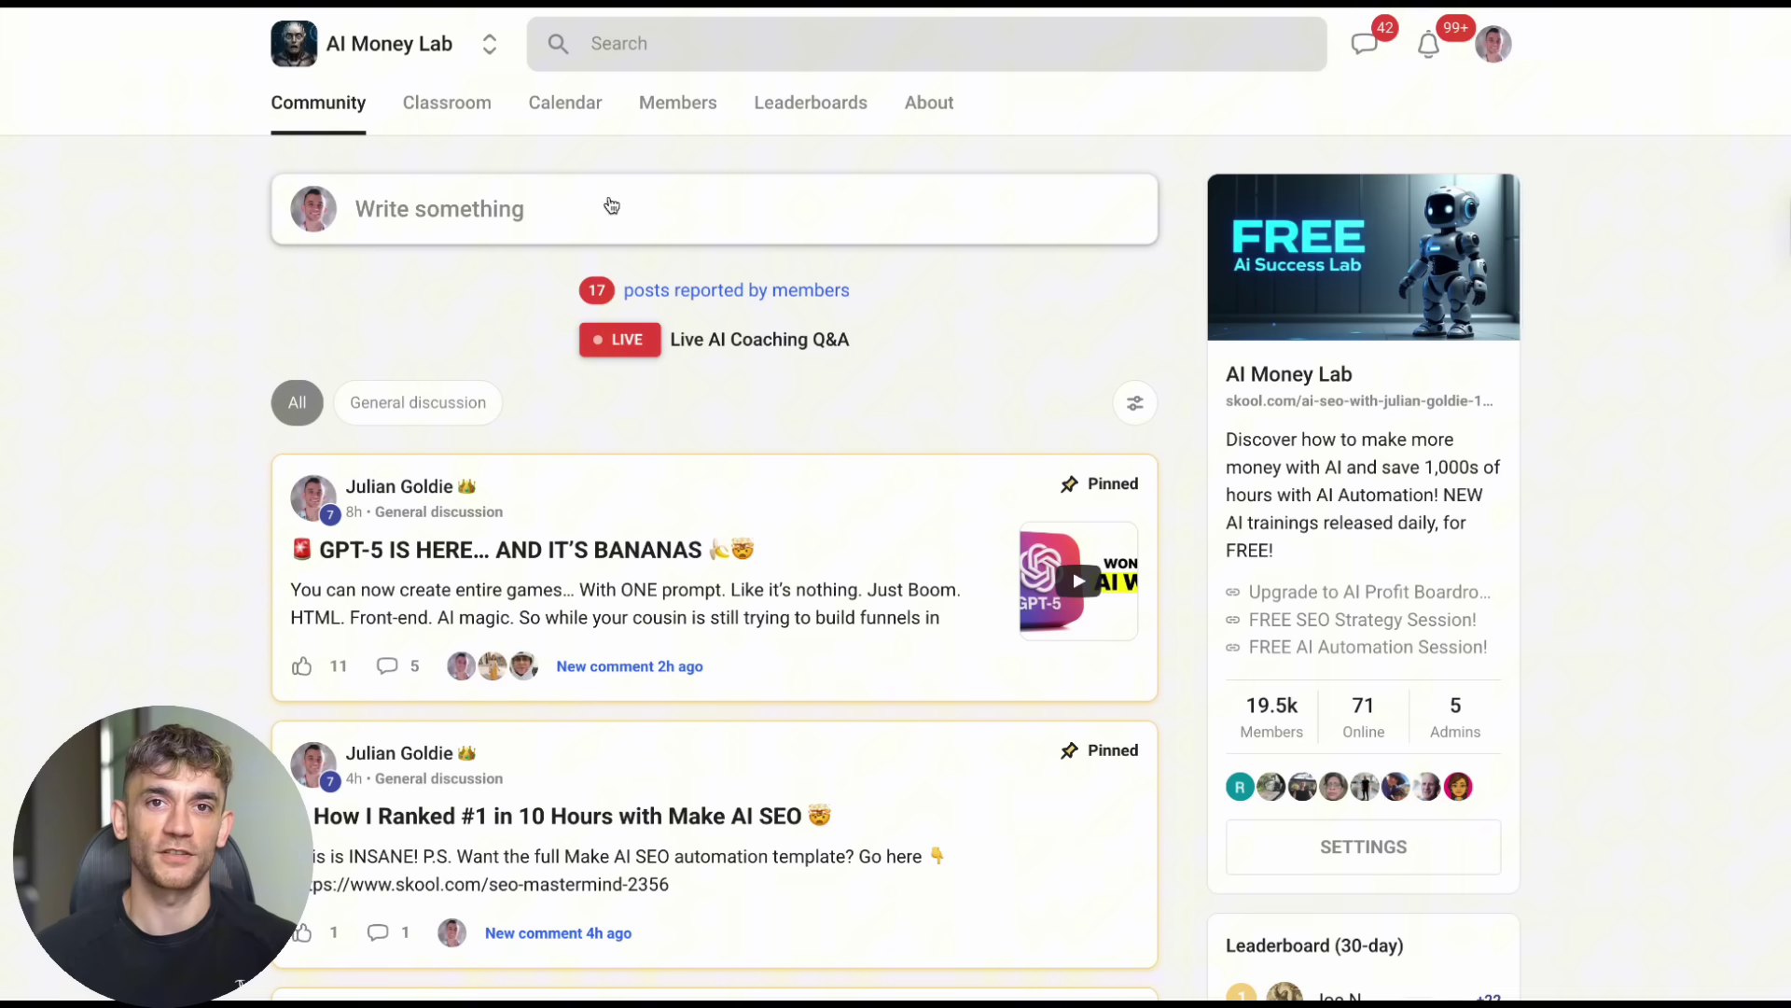
Open the Classroom's 'FREE: Learn AI Automation Course!' at its AI AVATAR SIDE HUSTLE lesson.
left_click(457, 122)
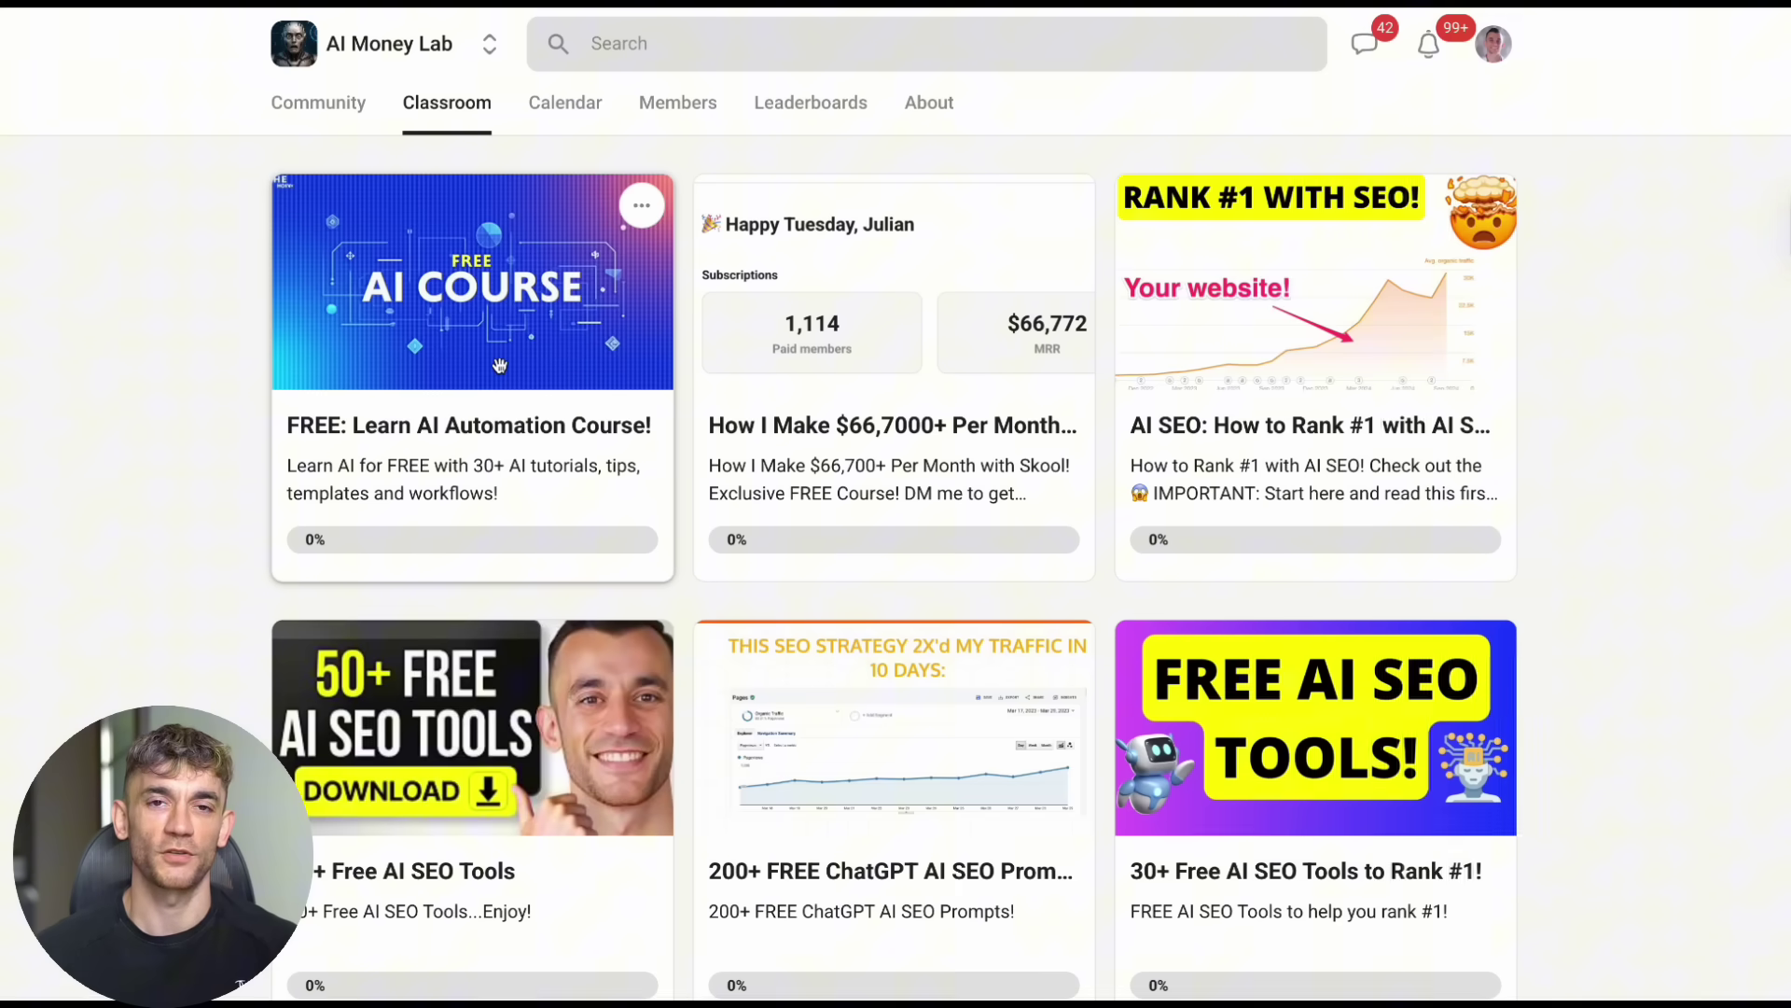
left_click(500, 365)
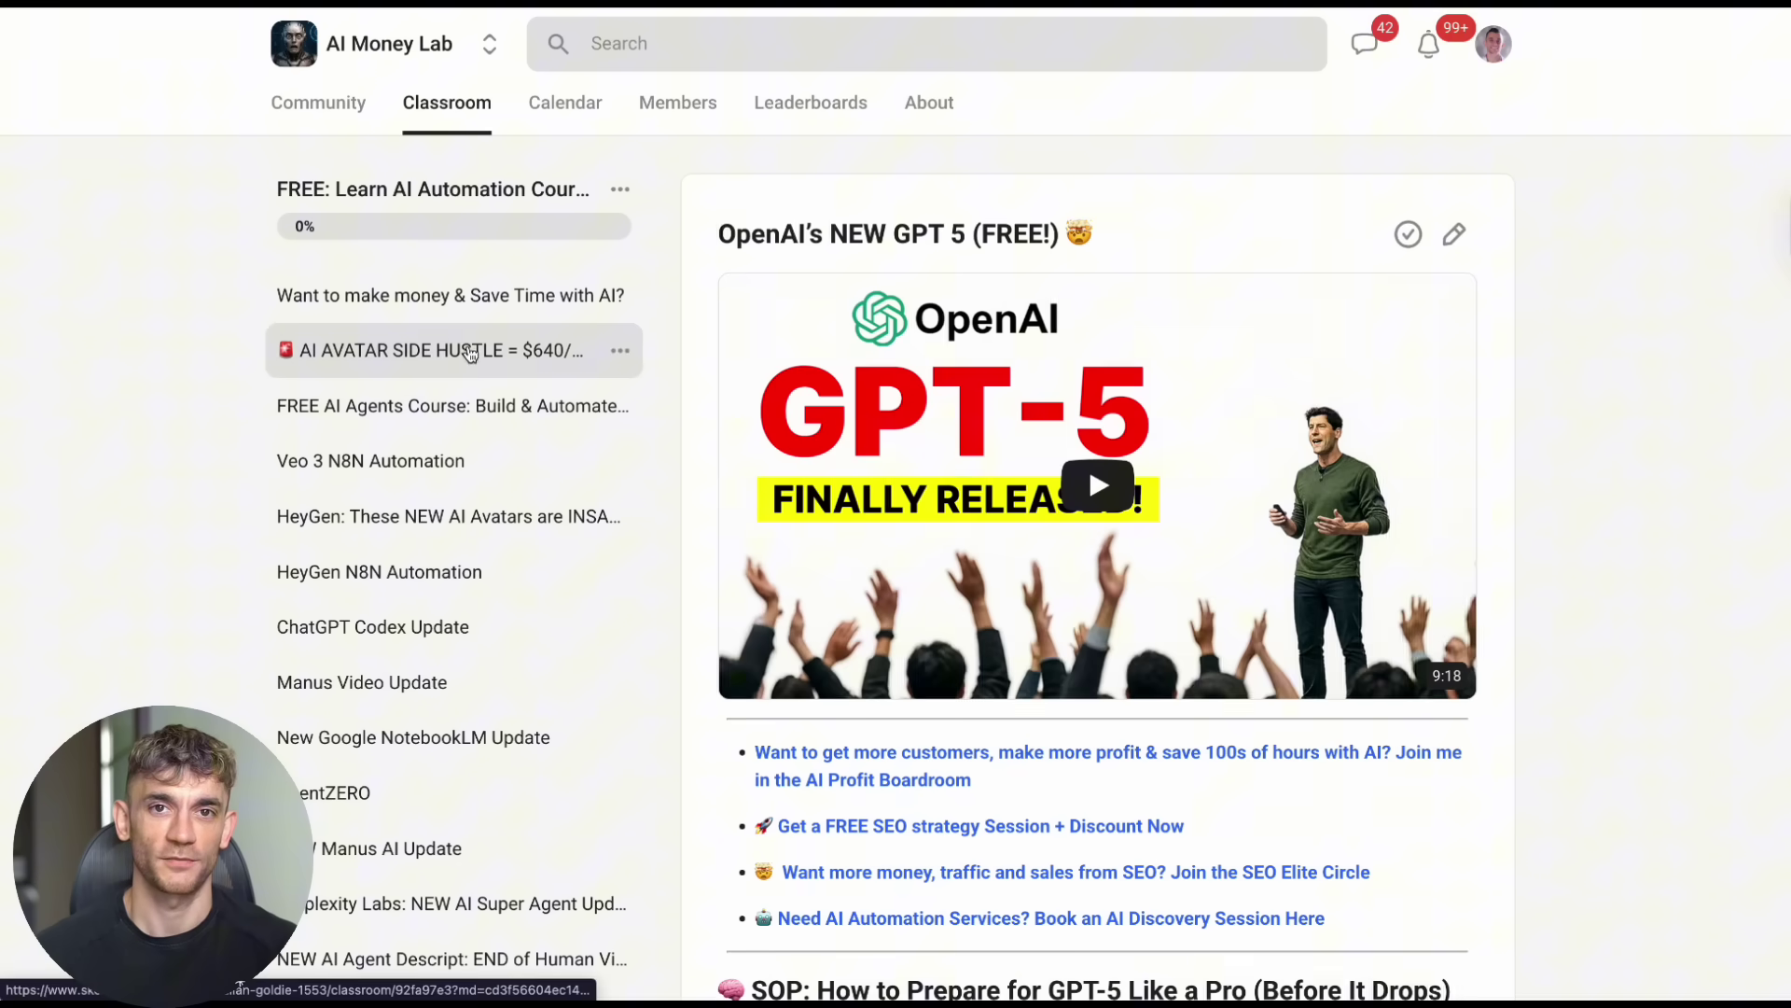
left_click(471, 351)
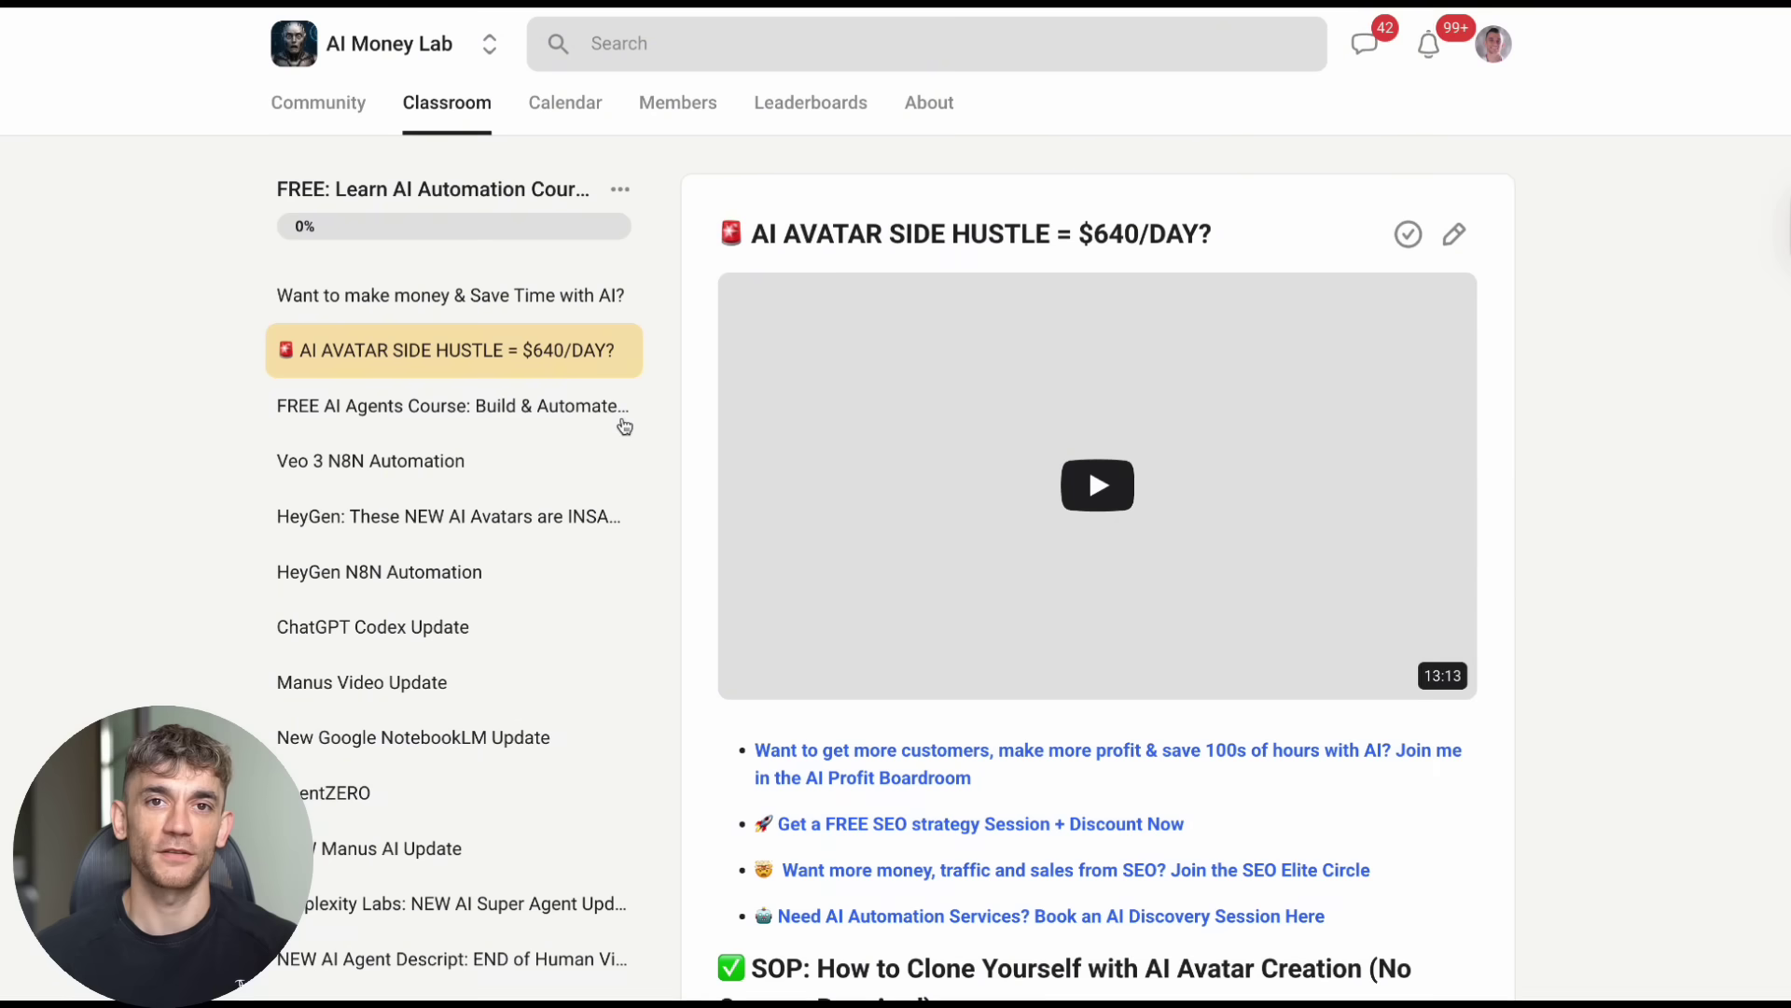